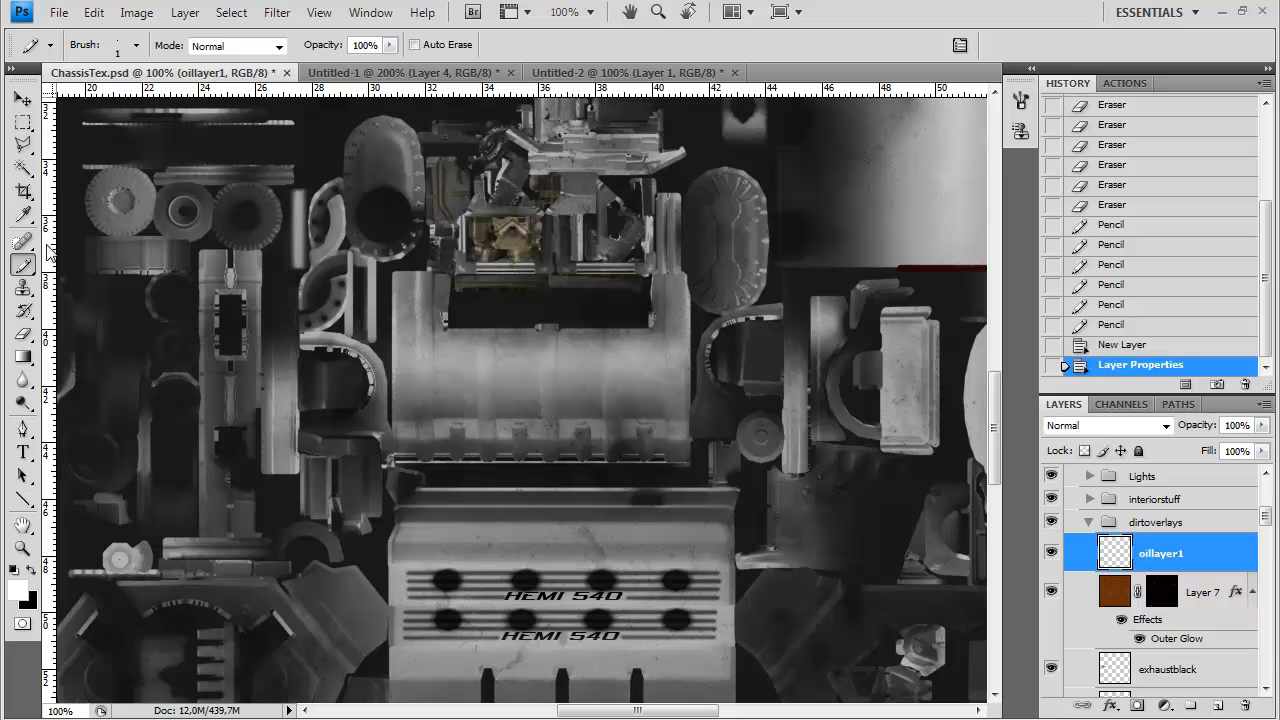
# Switch from the Pencil tool to the Brush tool and set the brush size to 19 px
pyautogui.rightClick(27, 268)
pyautogui.click(90, 261)
pyautogui.rightClick(423, 292)
pyautogui.click(481, 350)
# Enable Shape Dynamics for the brush with a 37% minimum diameter and set the brush flow to 33%
pyautogui.click(1020, 102)
pyautogui.click(648, 163)
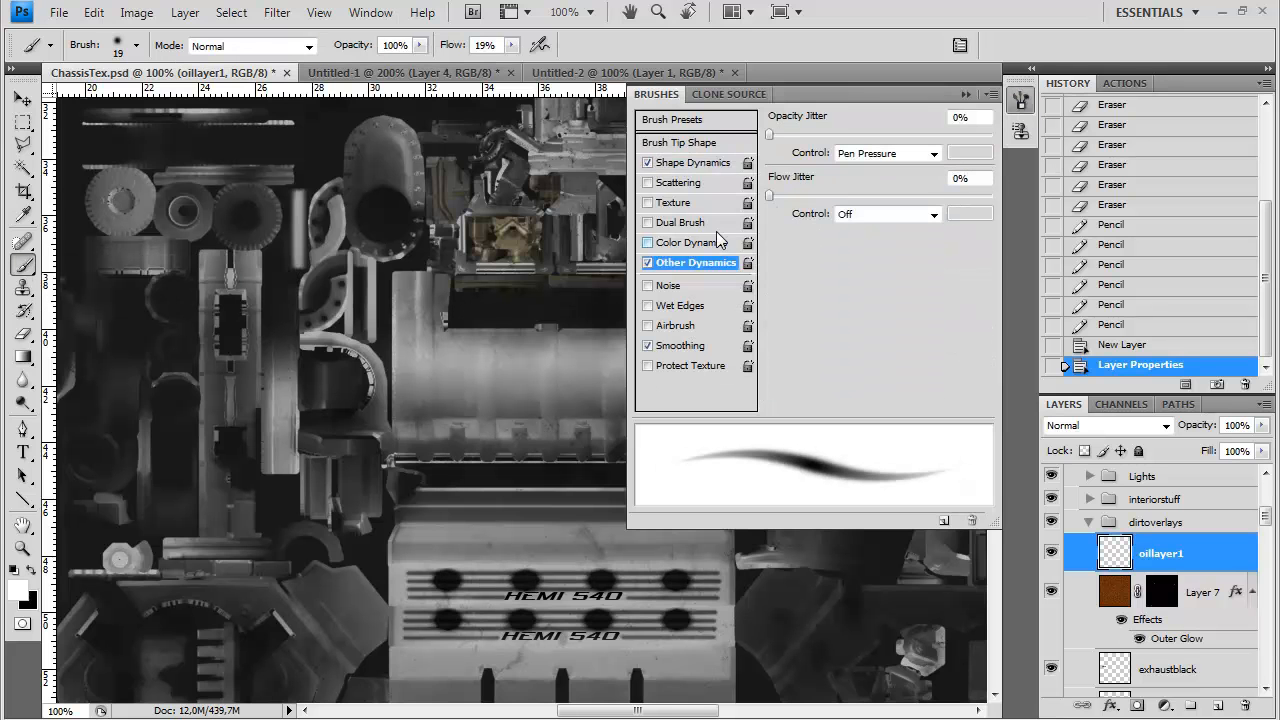
pyautogui.click(695, 163)
pyautogui.moveTo(790, 198); pyautogui.dragTo(856, 197)
pyautogui.click(965, 94)
pyautogui.click(511, 45)
pyautogui.click(526, 65)
pyautogui.click(638, 49)
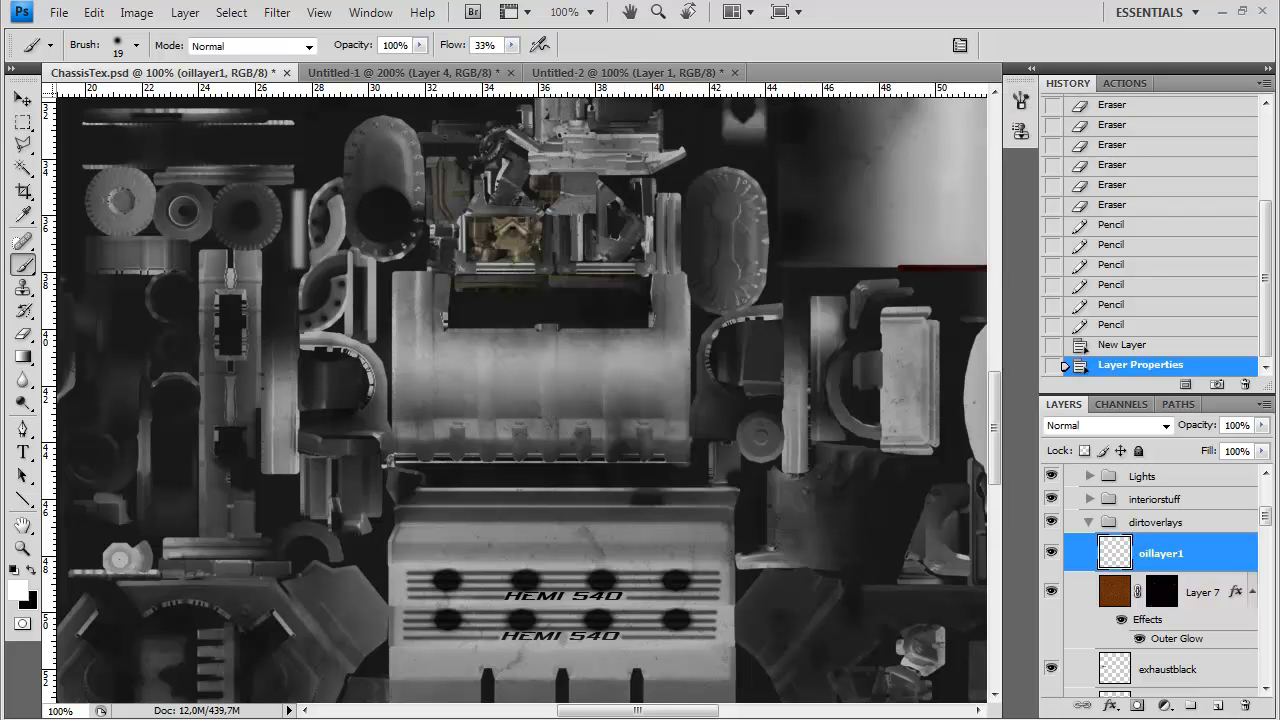
# Set the foreground color to a near-black brown in the color picker
pyautogui.hotkey('ctrl', '+')
pyautogui.click(34, 570)
pyautogui.click(17, 590)
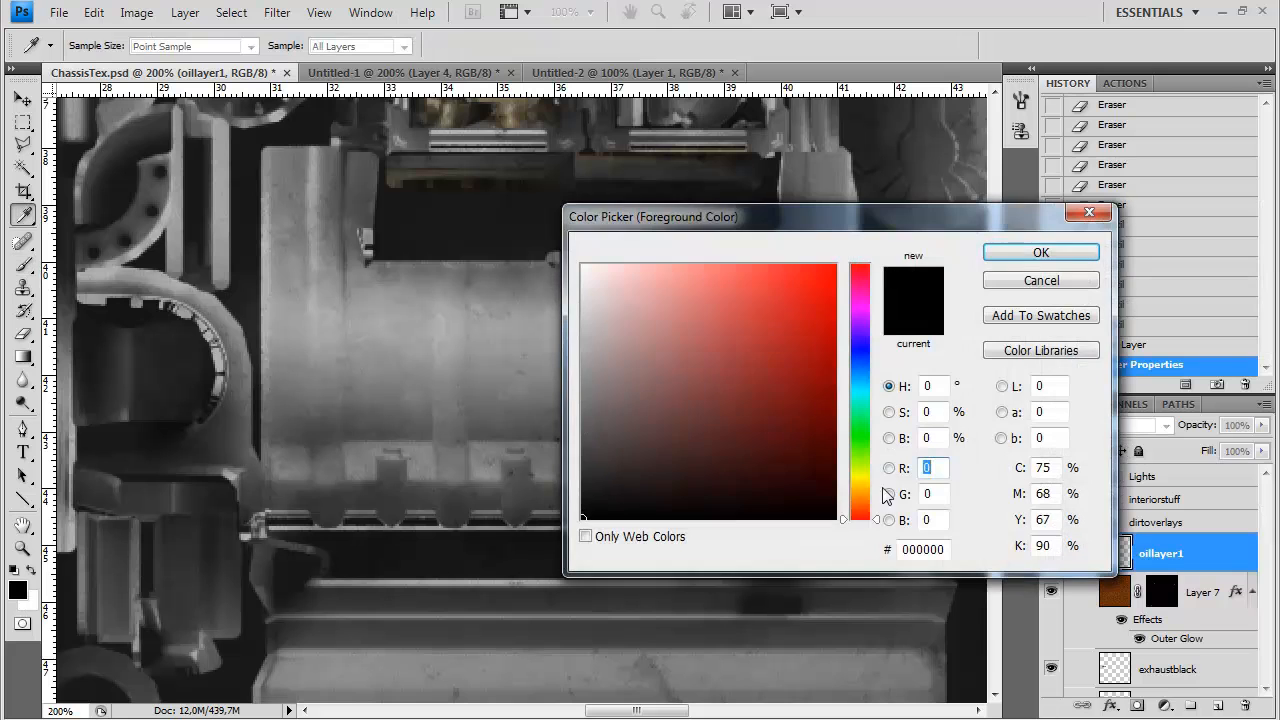
pyautogui.click(859, 503)
pyautogui.click(761, 483)
pyautogui.moveTo(761, 483); pyautogui.dragTo(766, 500)
pyautogui.click(1052, 254)
# Raise the brush flow to 86% and try short vertical strokes on the engine block texture
pyautogui.moveTo(475, 295); pyautogui.dragTo(465, 361)
pyautogui.hotkey('ctrl', 'z')
pyautogui.click(1020, 100)
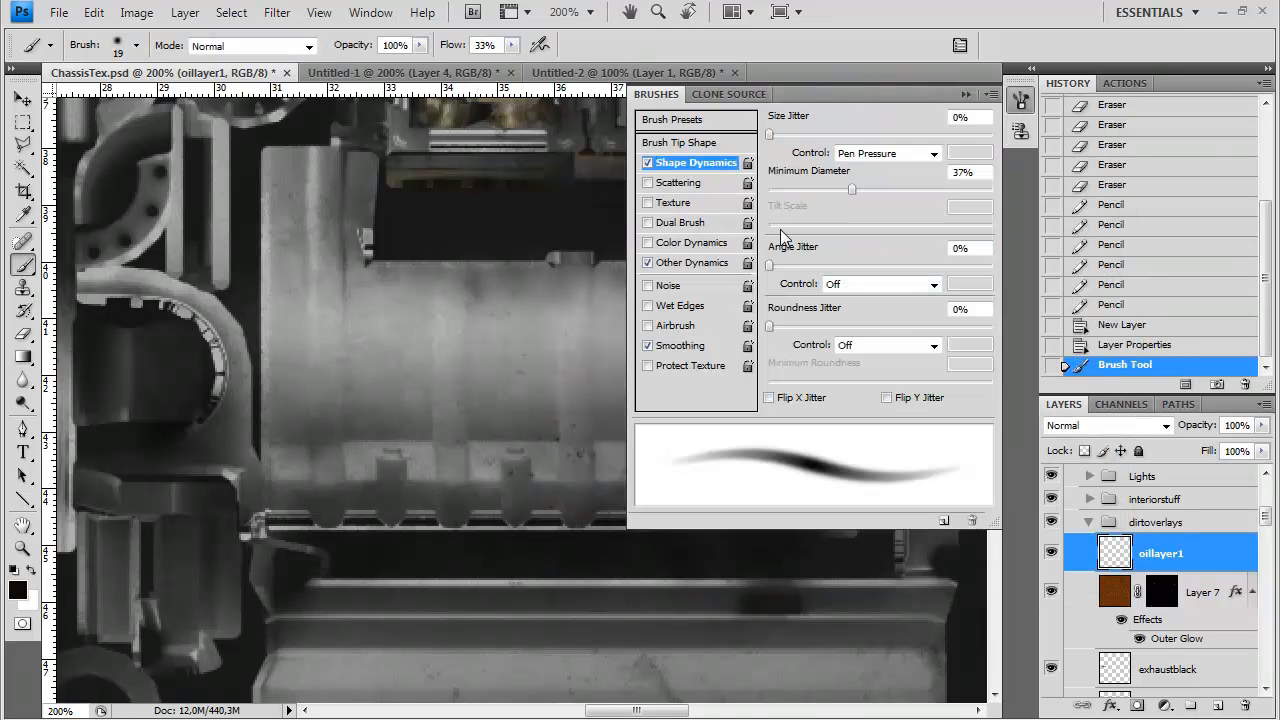
pyautogui.click(690, 263)
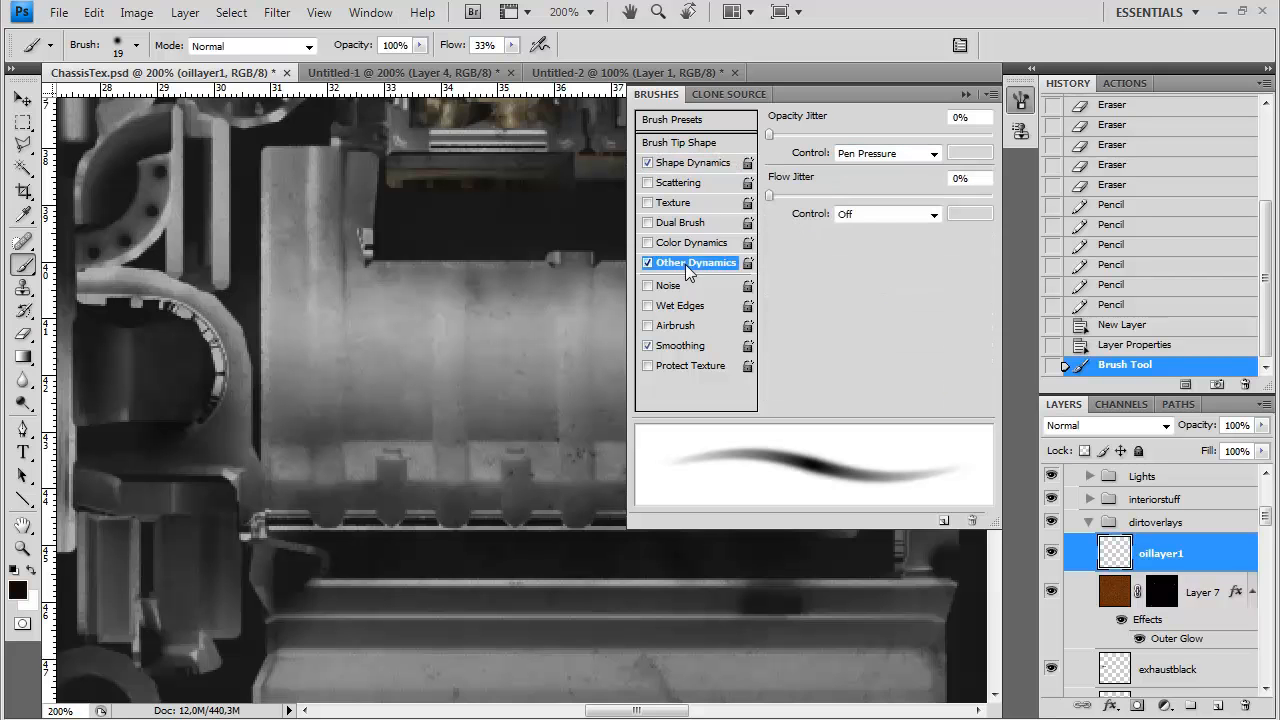
pyautogui.click(966, 94)
pyautogui.moveTo(512, 46); pyautogui.dragTo(571, 64)
pyautogui.click(634, 48)
pyautogui.moveTo(469, 282); pyautogui.dragTo(472, 324)
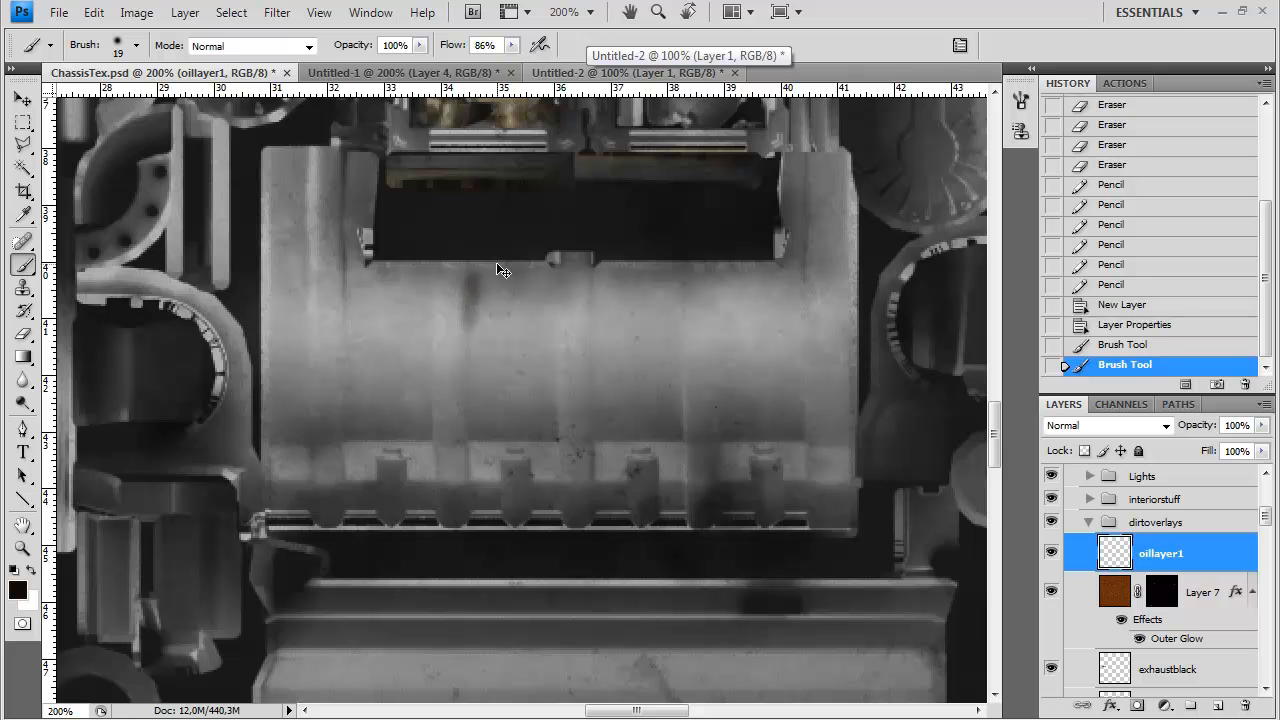
pyautogui.click(1020, 100)
pyautogui.click(700, 162)
pyautogui.click(966, 95)
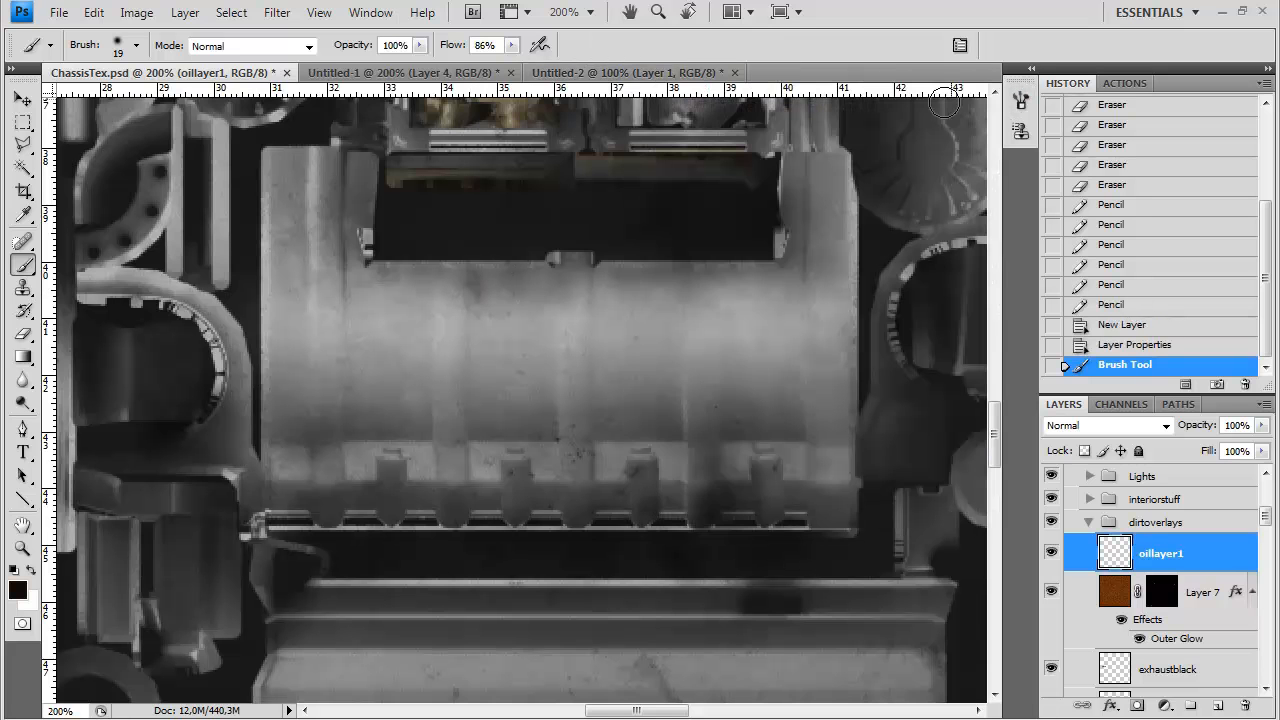
# Reduce the brush size to 14 px, try it with a short vertical stroke on the engine block, and undo the stroke
pyautogui.rightClick(480, 291)
pyautogui.click(511, 318)
pyautogui.moveTo(471, 280); pyautogui.dragTo(473, 311)
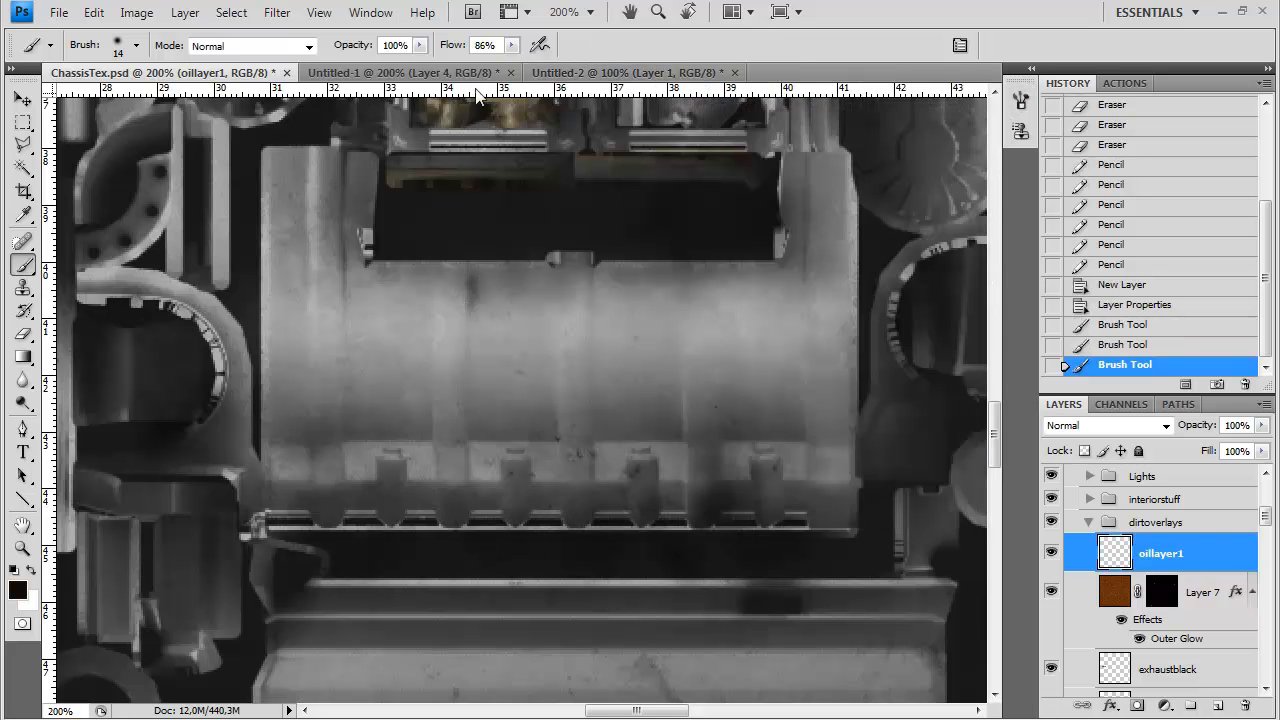
pyautogui.hotkey('ctrl', 'alt', 'z')
pyautogui.hotkey('ctrl', 'alt', 'z')
# Try several vertical strokes on the engine block in Color Burn mode at 64% flow, and revert them
pyautogui.moveTo(511, 45); pyautogui.dragTo(490, 68)
pyautogui.click(250, 45)
pyautogui.click(214, 166)
pyautogui.moveTo(487, 310)
pyautogui.mouseDown()
pyautogui.moveTo(487, 368)
pyautogui.moveTo(488, 314)
pyautogui.mouseUp()
pyautogui.moveTo(490, 314); pyautogui.dragTo(490, 367)
pyautogui.moveTo(497, 314); pyautogui.dragTo(504, 368)
pyautogui.moveTo(510, 316); pyautogui.dragTo(510, 370)
pyautogui.moveTo(514, 320); pyautogui.dragTo(519, 393)
pyautogui.click(1146, 148)
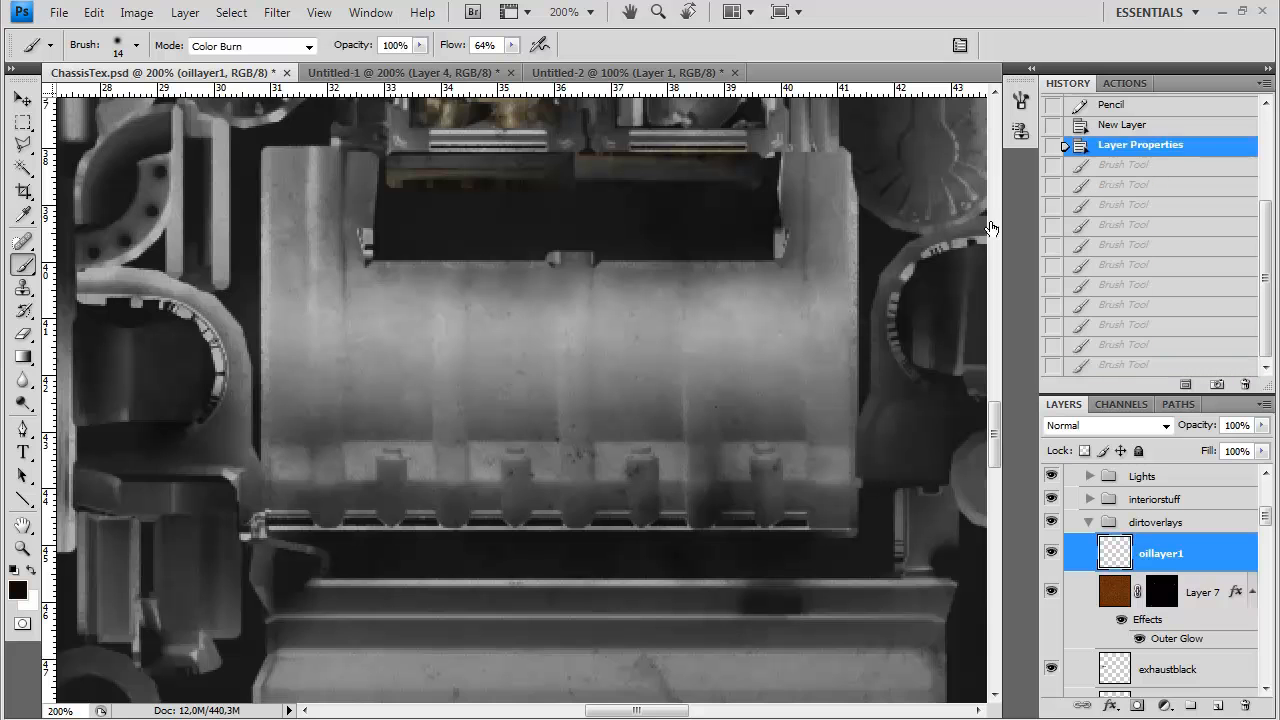
# Change the brush mode to Linear Burn, try it with strokes on the engine block, and revert those strokes
pyautogui.click(300, 46)
pyautogui.click(220, 192)
pyautogui.moveTo(447, 312); pyautogui.dragTo(470, 370)
pyautogui.moveTo(472, 310); pyautogui.dragTo(485, 372)
pyautogui.moveTo(485, 330); pyautogui.dragTo(488, 380)
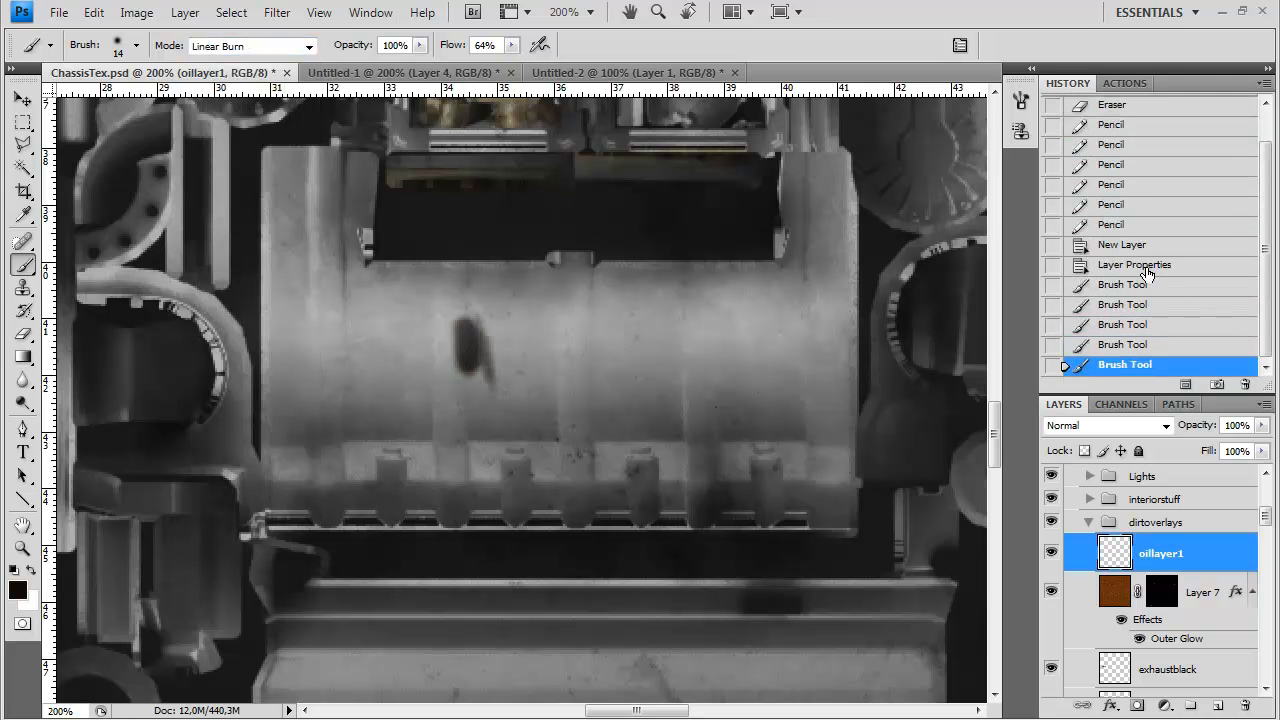
pyautogui.click(1134, 264)
# Set the foreground color to a slightly lighter dark brown, test it with strokes on the engine block, and revert them
pyautogui.click(17, 590)
pyautogui.click(751, 474)
pyautogui.click(1080, 251)
pyautogui.moveTo(477, 338); pyautogui.dragTo(477, 370)
pyautogui.moveTo(476, 342); pyautogui.dragTo(477, 374)
pyautogui.moveTo(476, 345); pyautogui.dragTo(477, 372)
pyautogui.hotkey('ctrl', '+')
pyautogui.click(1142, 284)
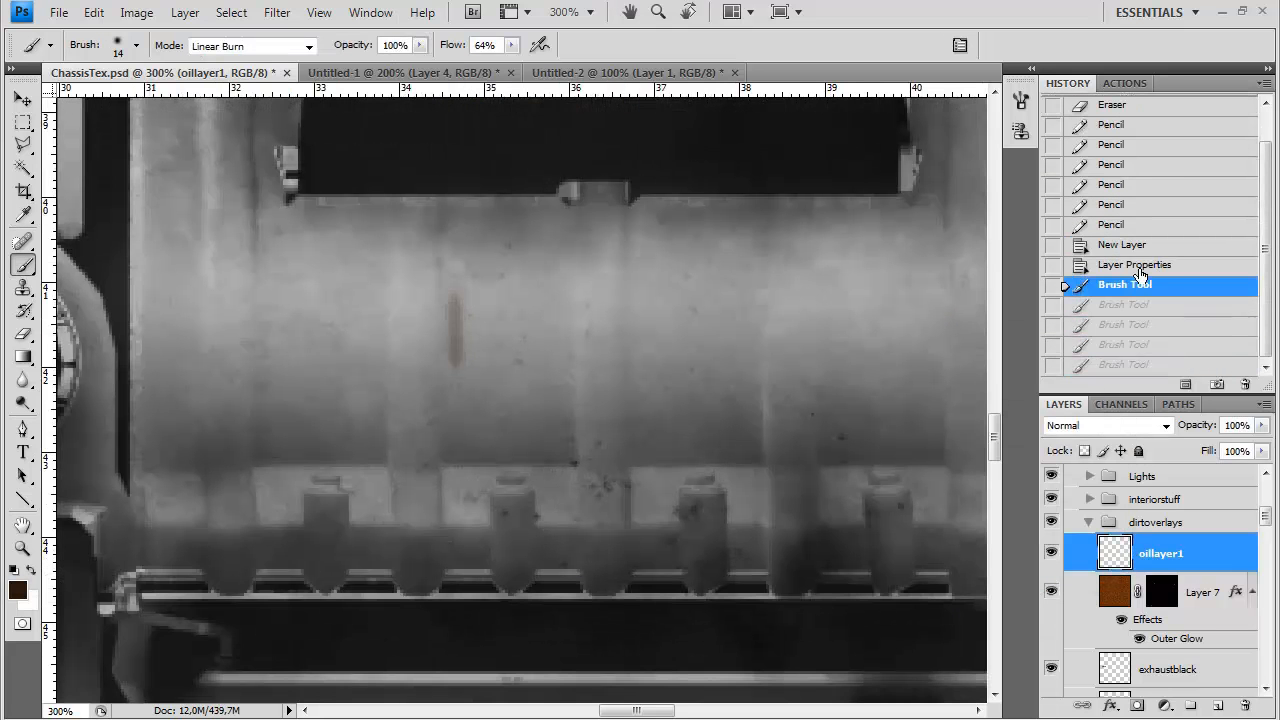
pyautogui.click(1142, 268)
# Try another vertical stroke on the engine block, undo it, and lower the brush flow
pyautogui.hotkey('ctrl', '-')
pyautogui.moveTo(470, 285); pyautogui.dragTo(470, 299)
pyautogui.moveTo(470, 292); pyautogui.dragTo(475, 361)
pyautogui.hotkey('ctrl', 'z')
pyautogui.click(511, 46)
pyautogui.moveTo(511, 67); pyautogui.dragTo(477, 68)
# Turn off Other Dynamics for the brush, test a vertical stroke on the engine block, and undo it
pyautogui.click(1020, 101)
pyautogui.click(691, 264)
pyautogui.click(647, 264)
pyautogui.click(966, 95)
pyautogui.moveTo(471, 280); pyautogui.dragTo(473, 328)
pyautogui.hotkey('ctrl', 'z')
# Set the brush flow to 14% and paint a short dark oil streak down from the engine block's upper edge
pyautogui.click(511, 46)
pyautogui.moveTo(511, 67); pyautogui.dragTo(498, 67)
pyautogui.click(607, 32)
pyautogui.moveTo(472, 284); pyautogui.dragTo(473, 330)
pyautogui.moveTo(472, 284); pyautogui.dragTo(473, 330)
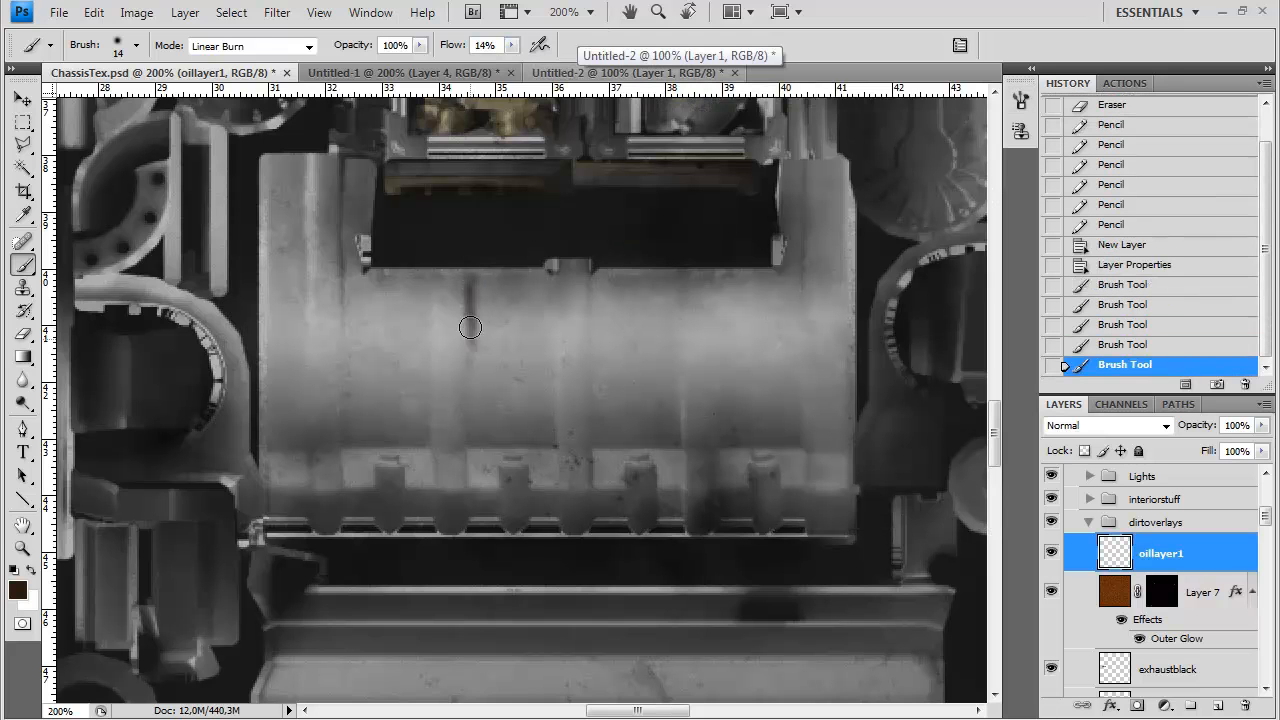
# Lower the brush flow to 3% and extend the oil streak down to the engine block's lower ledge
pyautogui.click(511, 46)
pyautogui.moveTo(514, 67); pyautogui.dragTo(501, 67)
pyautogui.moveTo(473, 278); pyautogui.dragTo(474, 452)
pyautogui.moveTo(473, 300); pyautogui.dragTo(475, 450)
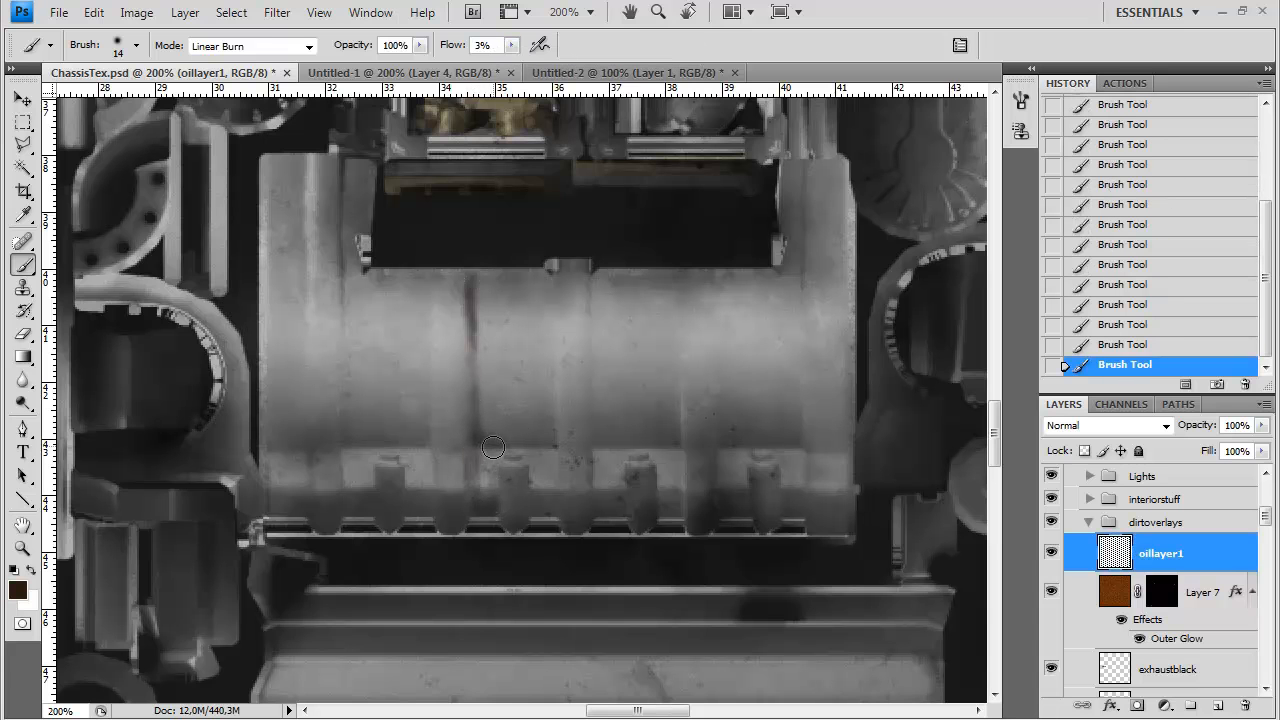
# Adjust the brush's minimum diameter and paint faint oil streaks along both sides of the rib left of the engine block's center
pyautogui.click(1020, 100)
pyautogui.moveTo(795, 189); pyautogui.dragTo(840, 189)
pyautogui.click(966, 96)
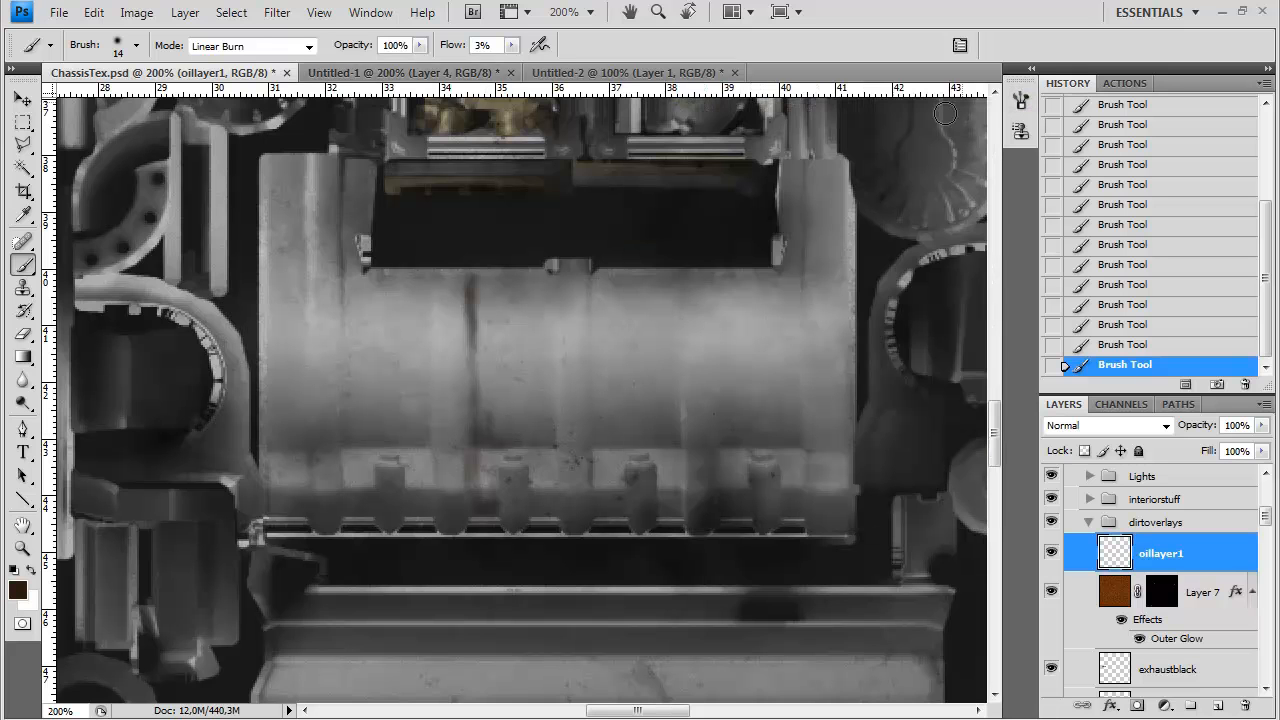
pyautogui.moveTo(478, 318); pyautogui.dragTo(482, 418)
pyautogui.moveTo(426, 289); pyautogui.dragTo(419, 449)
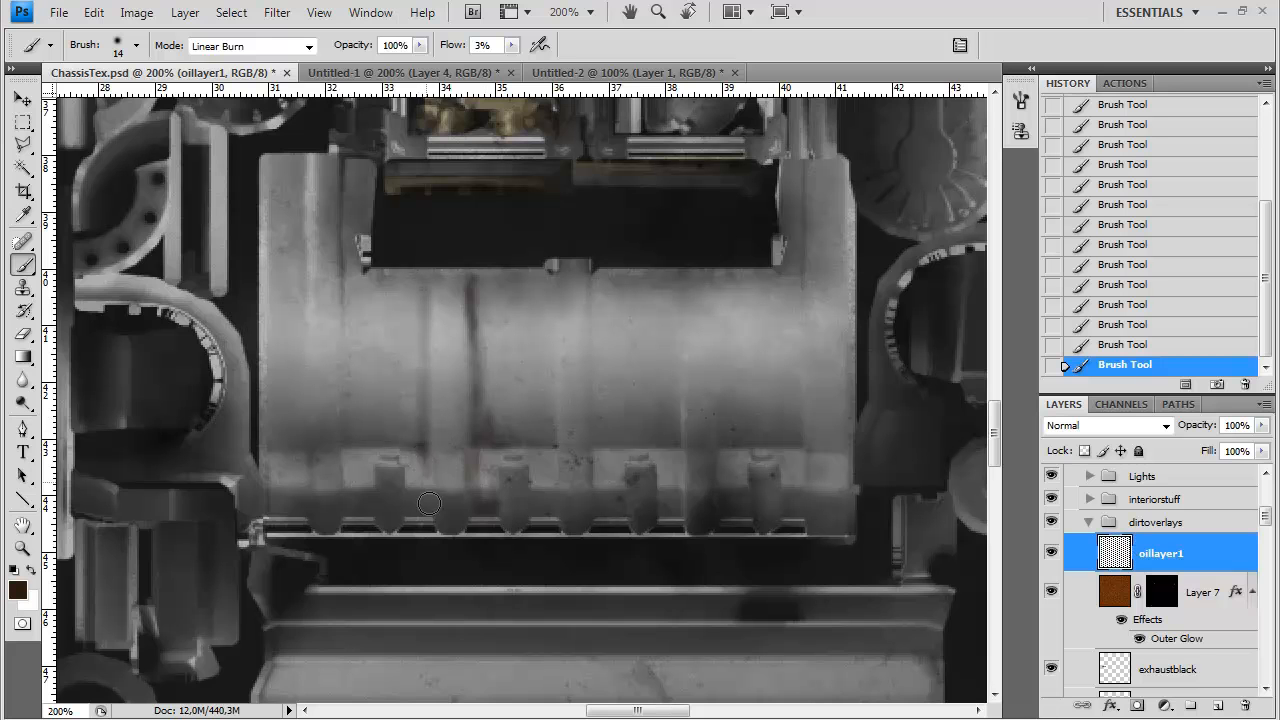
# Paint oil streaks along both edges of the center rib and beside the ribs on the left half of the engine block
pyautogui.moveTo(553, 451)
pyautogui.mouseDown()
pyautogui.moveTo(531, 510)
pyautogui.moveTo(557, 500)
pyautogui.moveTo(556, 512)
pyautogui.moveTo(556, 451)
pyautogui.moveTo(527, 441)
pyautogui.moveTo(552, 449)
pyautogui.moveTo(550, 271)
pyautogui.moveTo(544, 428)
pyautogui.moveTo(527, 428)
pyautogui.moveTo(543, 334)
pyautogui.moveTo(497, 435)
pyautogui.moveTo(478, 327)
pyautogui.moveTo(470, 352)
pyautogui.moveTo(535, 297)
pyautogui.moveTo(542, 408)
pyautogui.mouseUp()
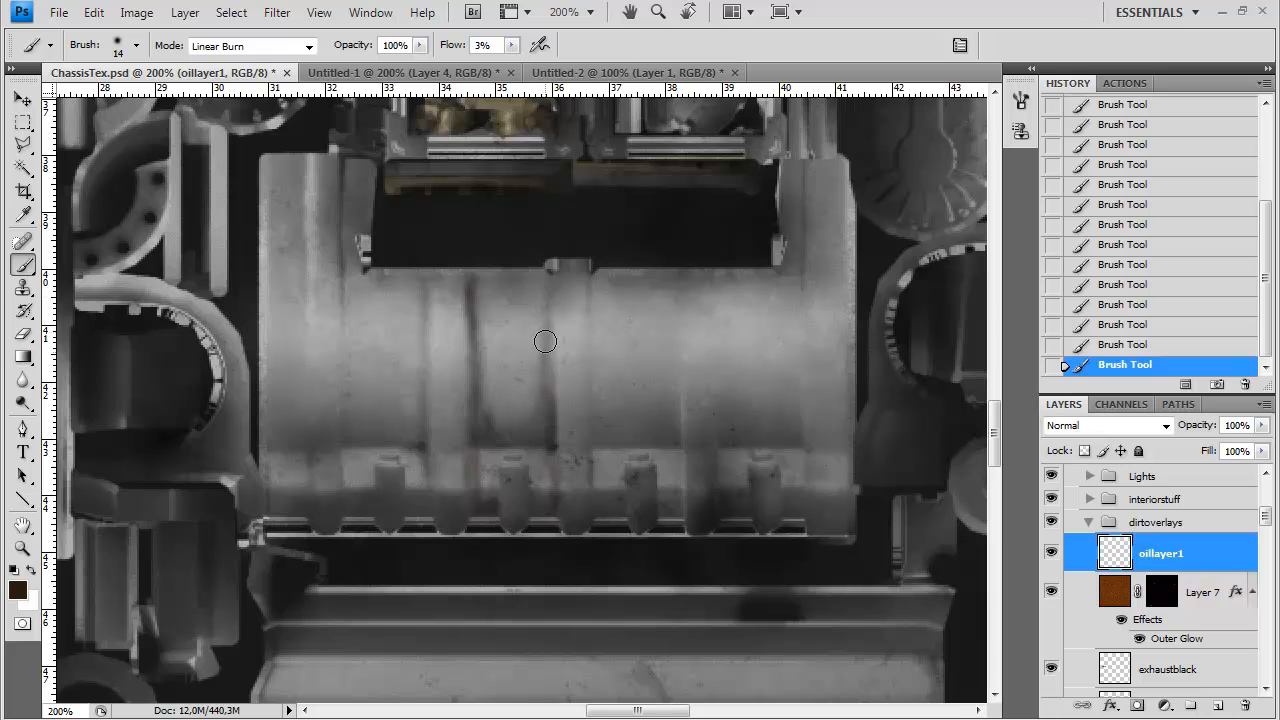
pyautogui.moveTo(413, 275)
pyautogui.mouseDown()
pyautogui.moveTo(419, 434)
pyautogui.moveTo(381, 449)
pyautogui.moveTo(410, 461)
pyautogui.moveTo(407, 505)
pyautogui.mouseUp()
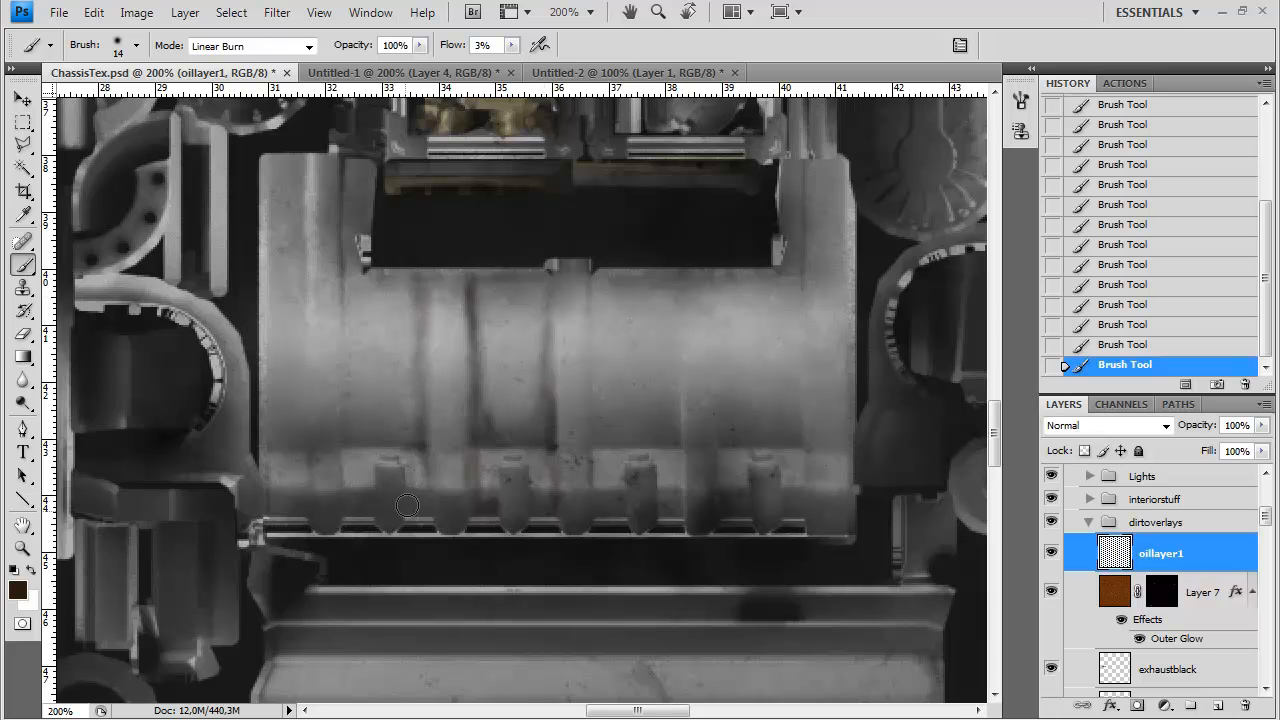
pyautogui.moveTo(355, 446)
pyautogui.mouseDown()
pyautogui.moveTo(346, 476)
pyautogui.moveTo(349, 424)
pyautogui.moveTo(381, 453)
pyautogui.moveTo(354, 462)
pyautogui.moveTo(349, 514)
pyautogui.moveTo(367, 514)
pyautogui.moveTo(372, 462)
pyautogui.moveTo(349, 514)
pyautogui.mouseUp()
pyautogui.click(377, 452)
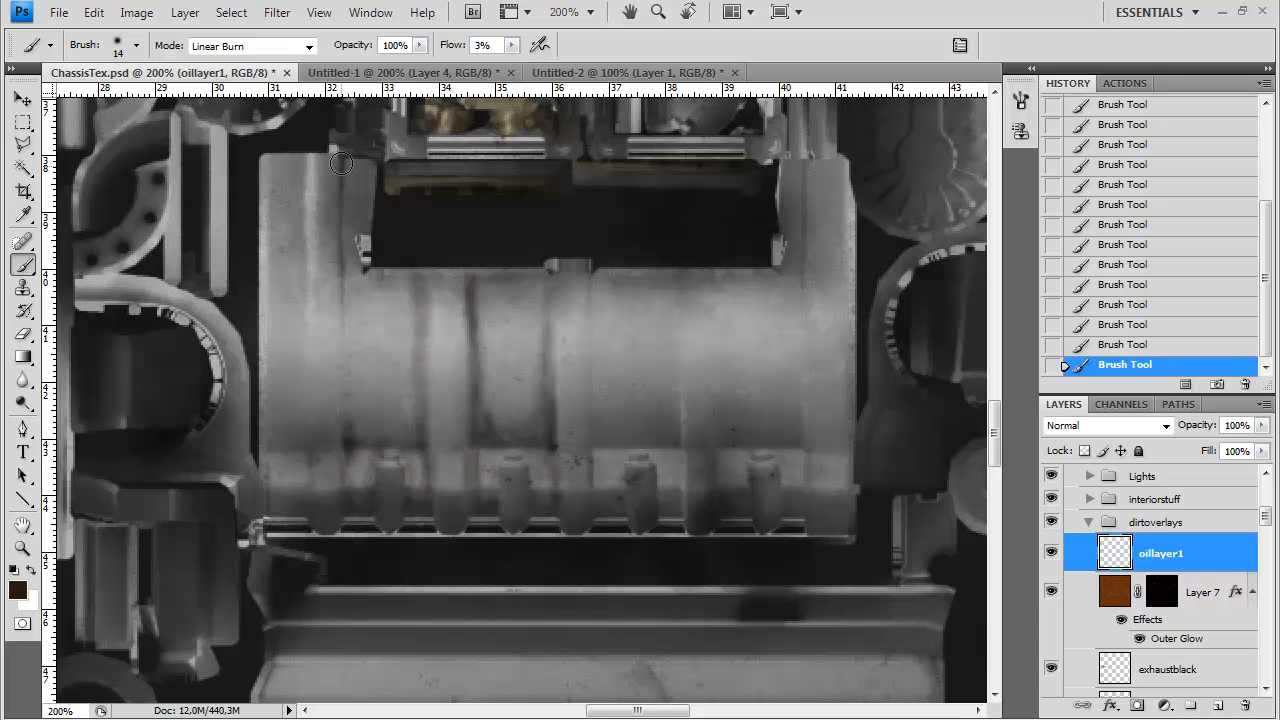
pyautogui.moveTo(349, 223)
pyautogui.mouseDown()
pyautogui.moveTo(340, 366)
pyautogui.moveTo(355, 424)
pyautogui.mouseUp()
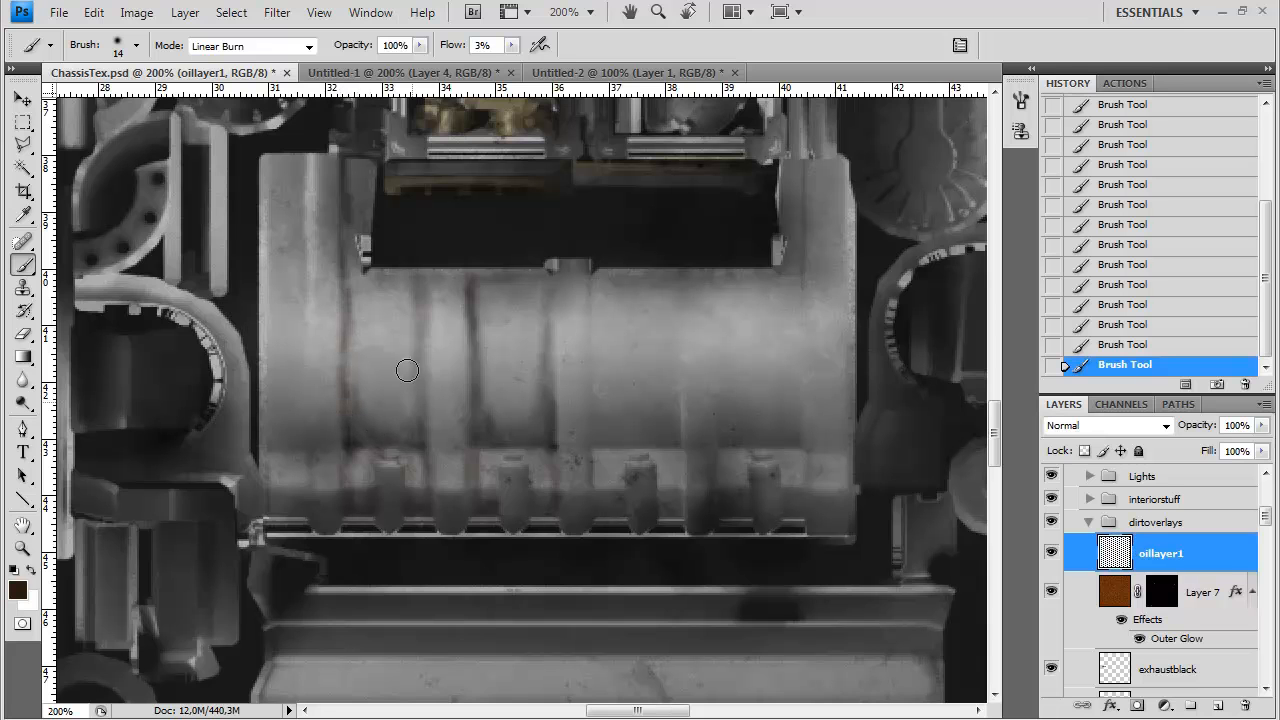
pyautogui.moveTo(419, 342); pyautogui.dragTo(421, 415)
pyautogui.moveTo(594, 287)
pyautogui.mouseDown()
pyautogui.moveTo(597, 449)
pyautogui.moveTo(599, 272)
pyautogui.moveTo(608, 446)
pyautogui.mouseUp()
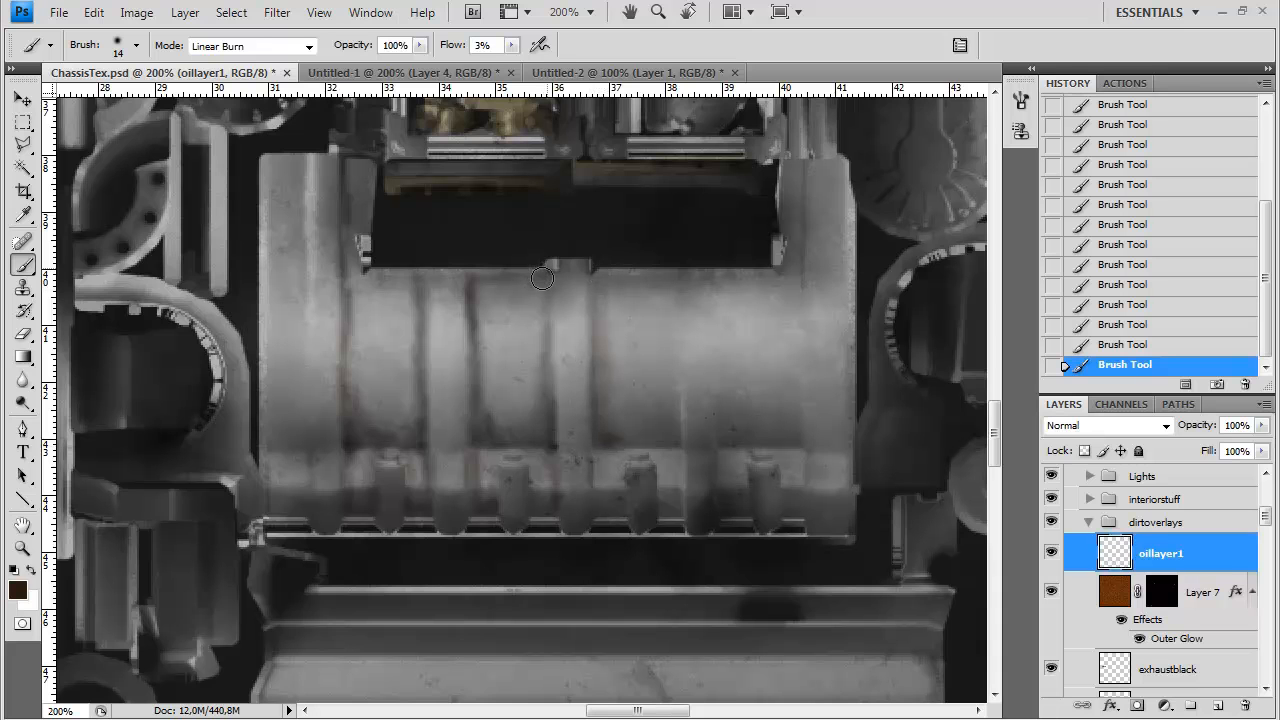
# Stain the engine block's small upper tab and paint oil streaks down its far-left column
pyautogui.moveTo(585, 262); pyautogui.dragTo(585, 273)
pyautogui.moveTo(306, 165)
pyautogui.mouseDown()
pyautogui.moveTo(294, 165)
pyautogui.moveTo(298, 250)
pyautogui.mouseUp()
pyautogui.moveTo(301, 455); pyautogui.dragTo(302, 460)
pyautogui.moveTo(300, 407); pyautogui.dragTo(296, 280)
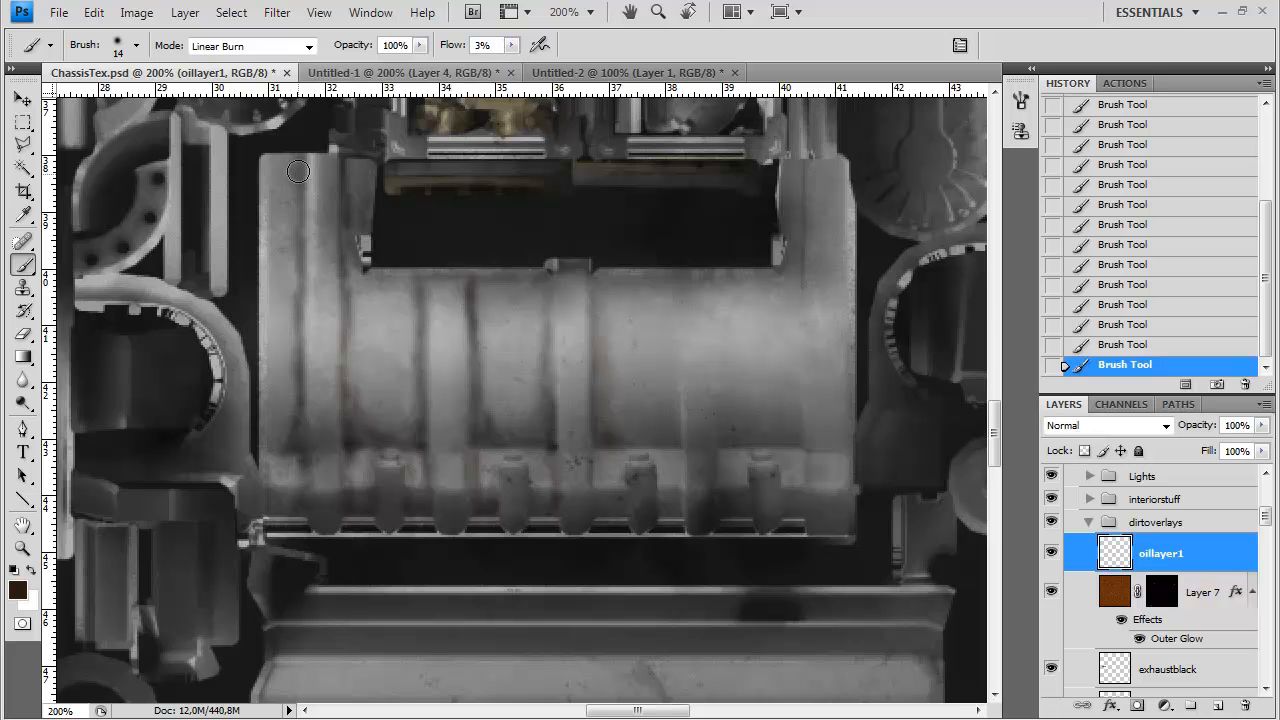
pyautogui.moveTo(292, 276); pyautogui.dragTo(287, 425)
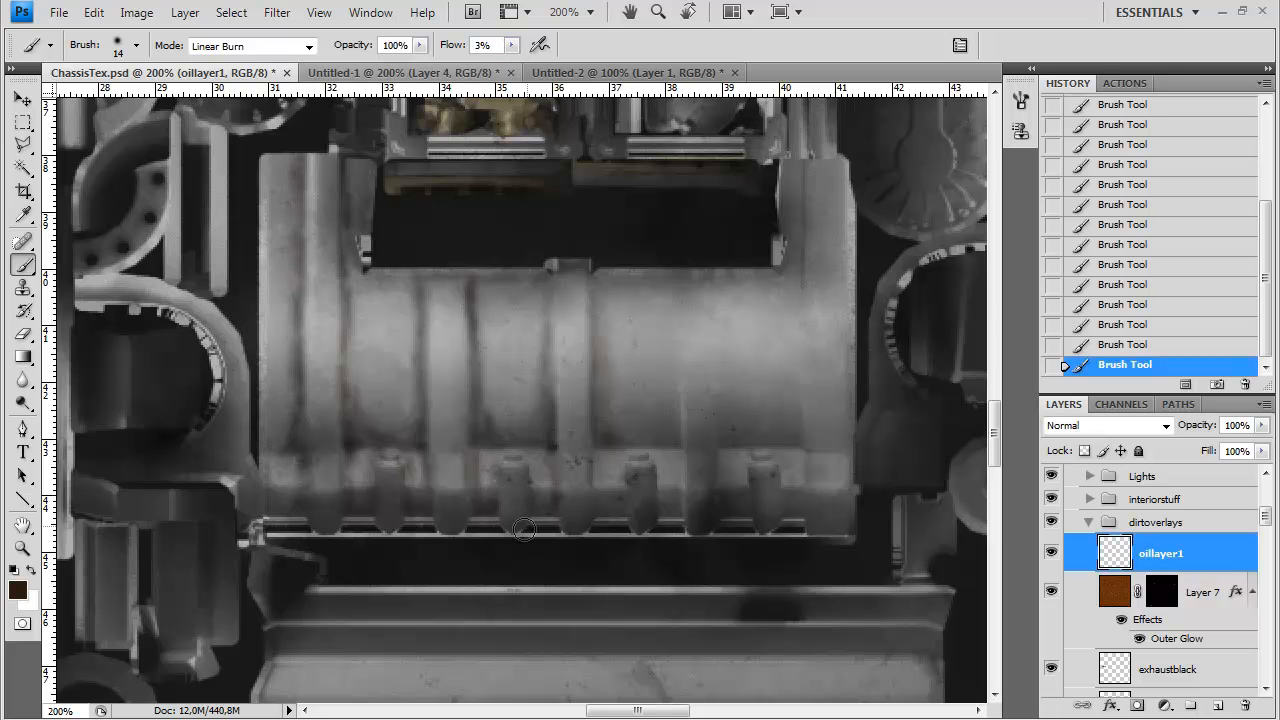
# Darken the engine block's lower rail and center rib edge, and paint a long streak along the next rib to the right
pyautogui.moveTo(315, 525); pyautogui.dragTo(416, 518)
pyautogui.moveTo(595, 492); pyautogui.dragTo(597, 461)
pyautogui.moveTo(592, 282)
pyautogui.mouseDown()
pyautogui.moveTo(591, 355)
pyautogui.moveTo(596, 290)
pyautogui.mouseUp()
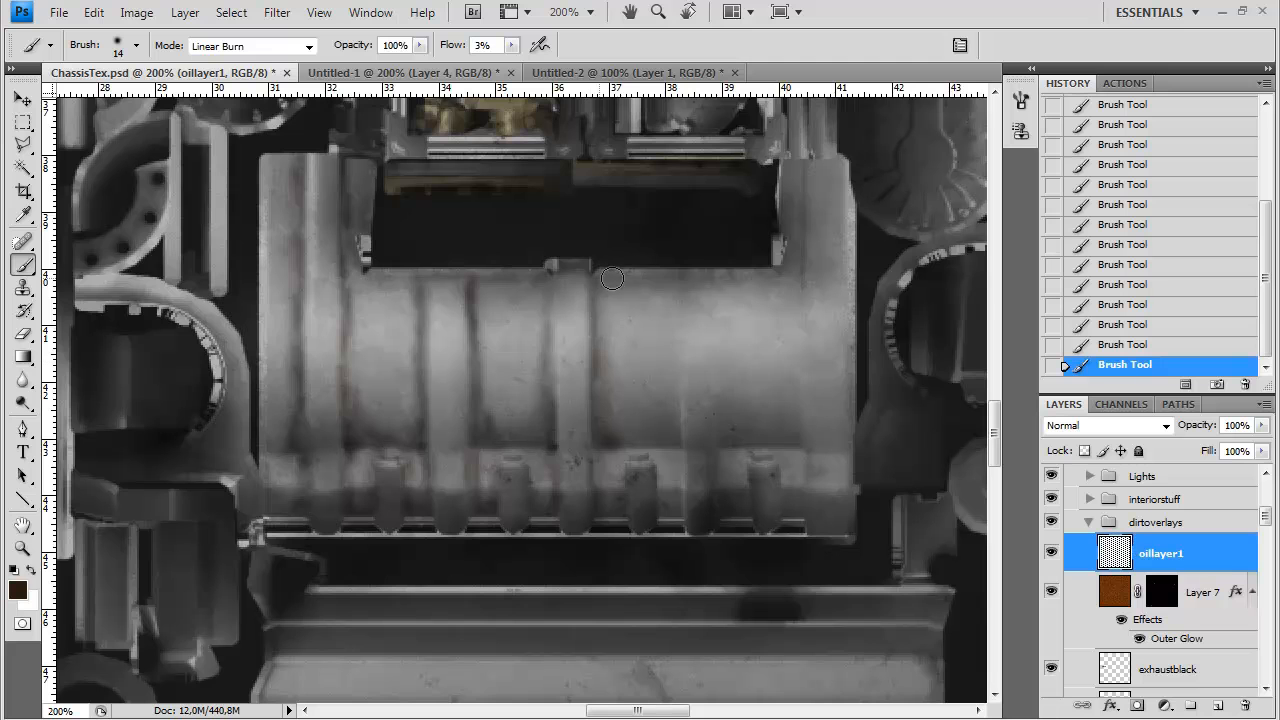
pyautogui.moveTo(675, 282); pyautogui.dragTo(672, 456)
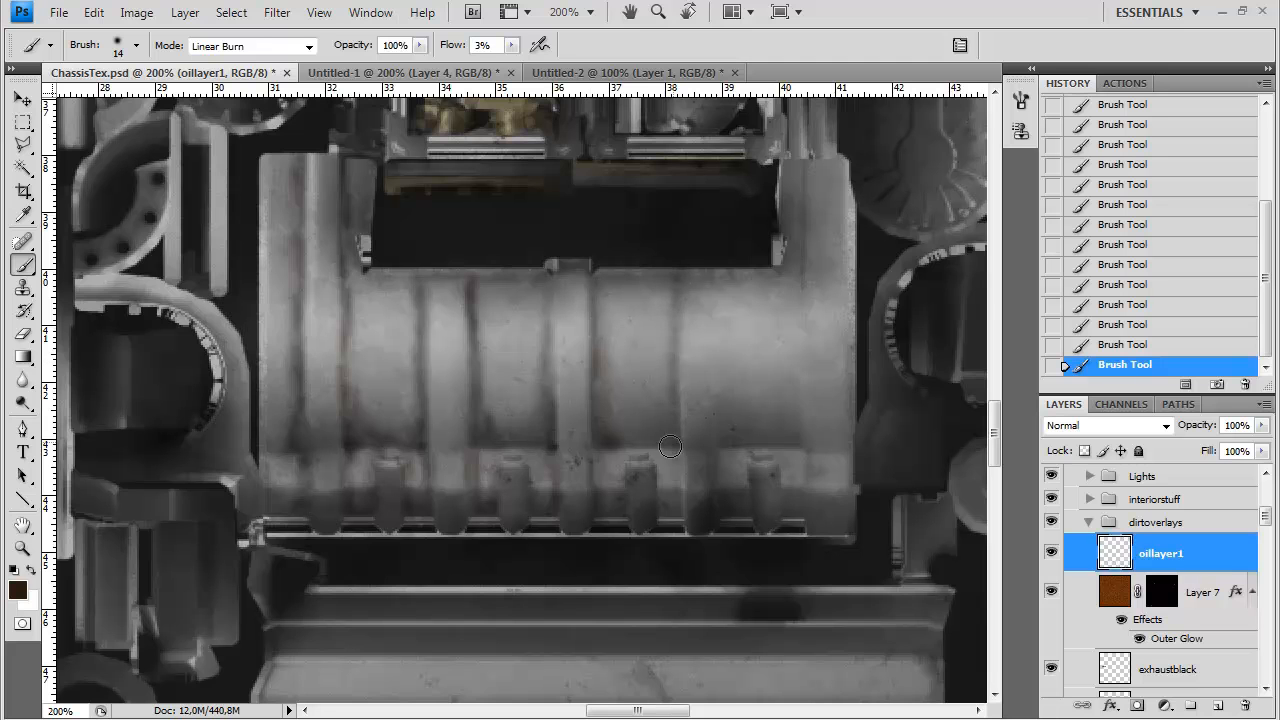
# Build up oil stains beside the ribs and along the upper edge on the right half of the engine block
pyautogui.moveTo(543, 290); pyautogui.dragTo(534, 393)
pyautogui.moveTo(665, 286); pyautogui.dragTo(664, 399)
pyautogui.moveTo(674, 464)
pyautogui.mouseDown()
pyautogui.moveTo(676, 505)
pyautogui.moveTo(664, 484)
pyautogui.mouseUp()
pyautogui.moveTo(608, 294)
pyautogui.mouseDown()
pyautogui.moveTo(643, 275)
pyautogui.moveTo(617, 277)
pyautogui.mouseUp()
pyautogui.moveTo(713, 272); pyautogui.dragTo(712, 277)
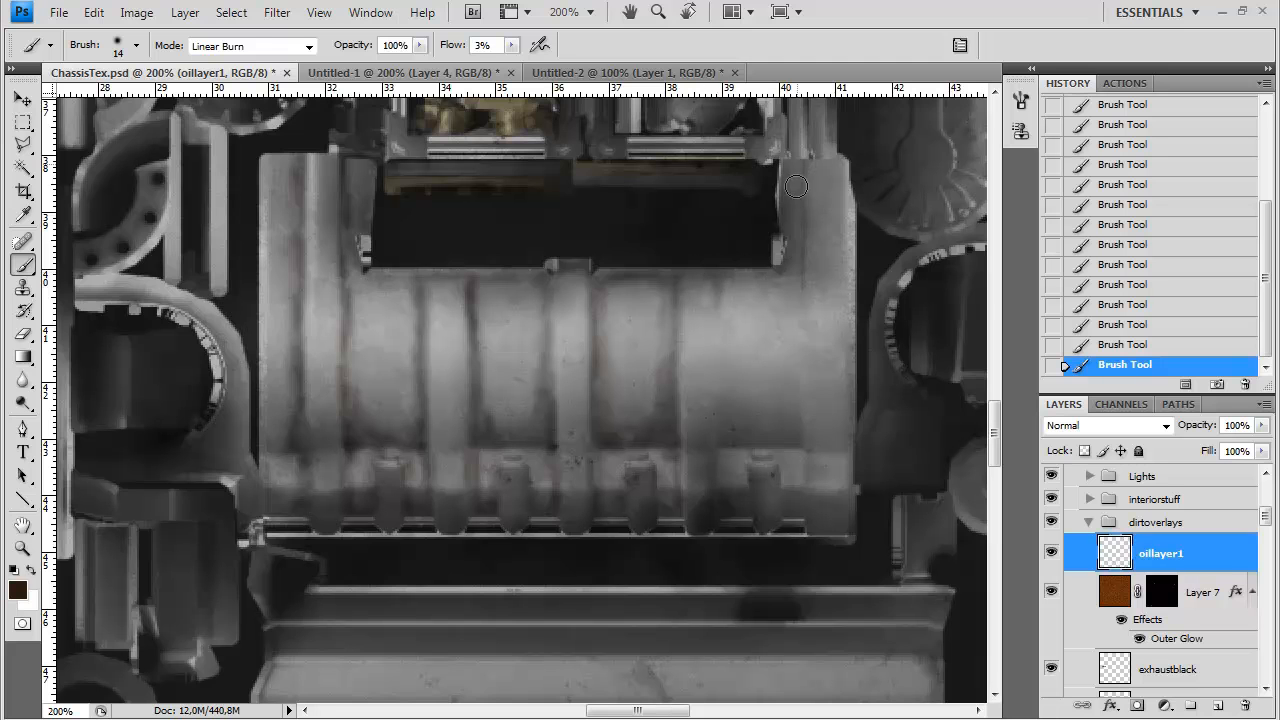
# Paint oil streaks along both edges of the rightmost recessed section of the engine block
pyautogui.moveTo(791, 273); pyautogui.dragTo(794, 314)
pyautogui.moveTo(797, 406); pyautogui.dragTo(790, 462)
pyautogui.moveTo(719, 312); pyautogui.dragTo(722, 426)
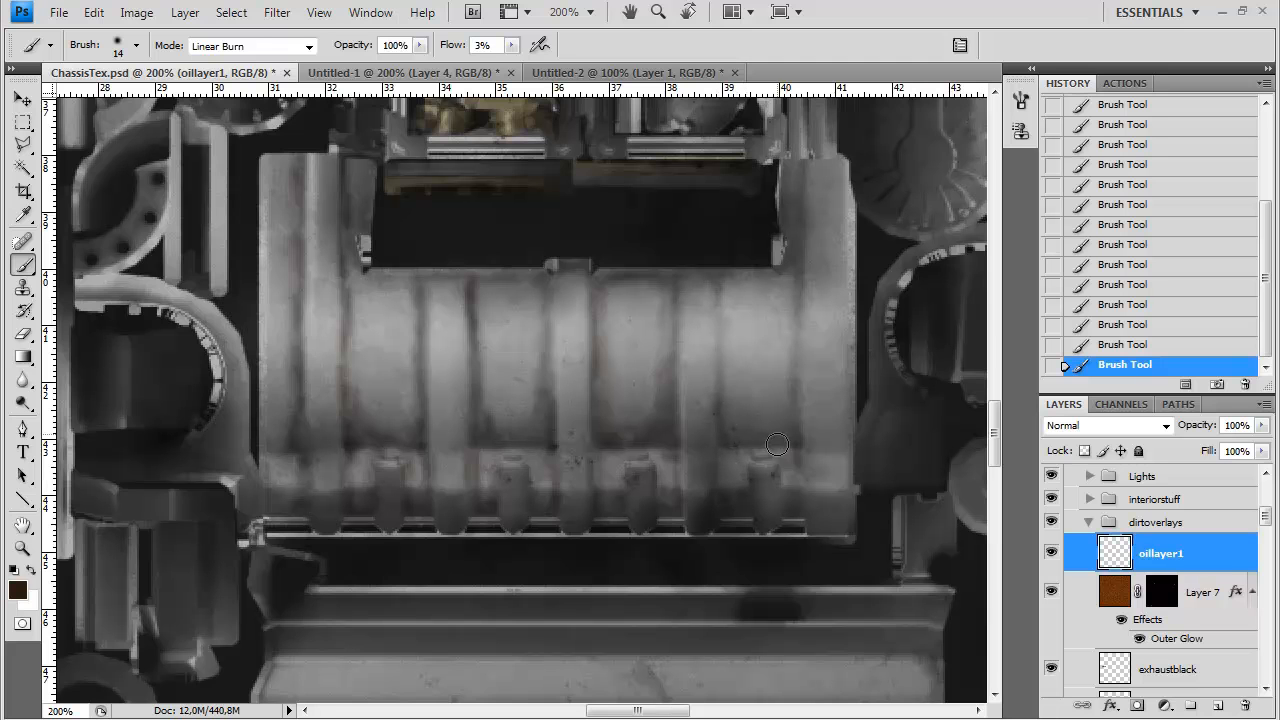
pyautogui.moveTo(794, 311); pyautogui.dragTo(788, 364)
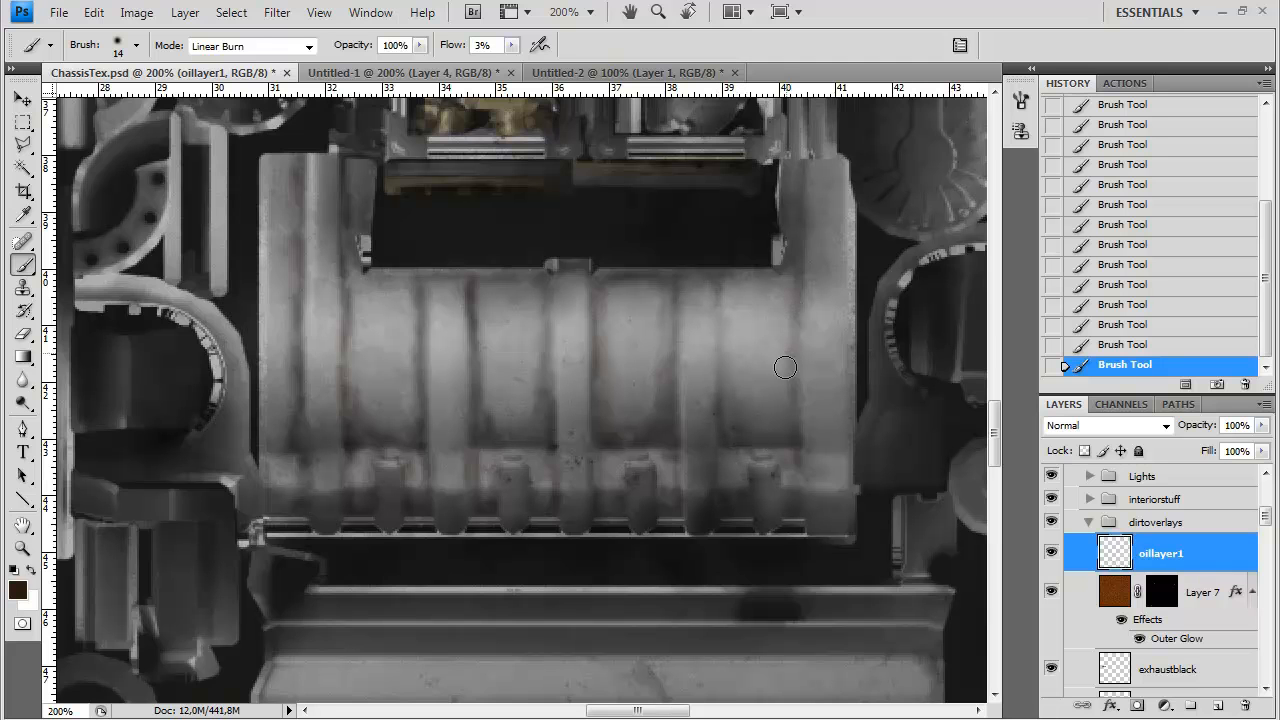
pyautogui.moveTo(721, 292); pyautogui.dragTo(726, 385)
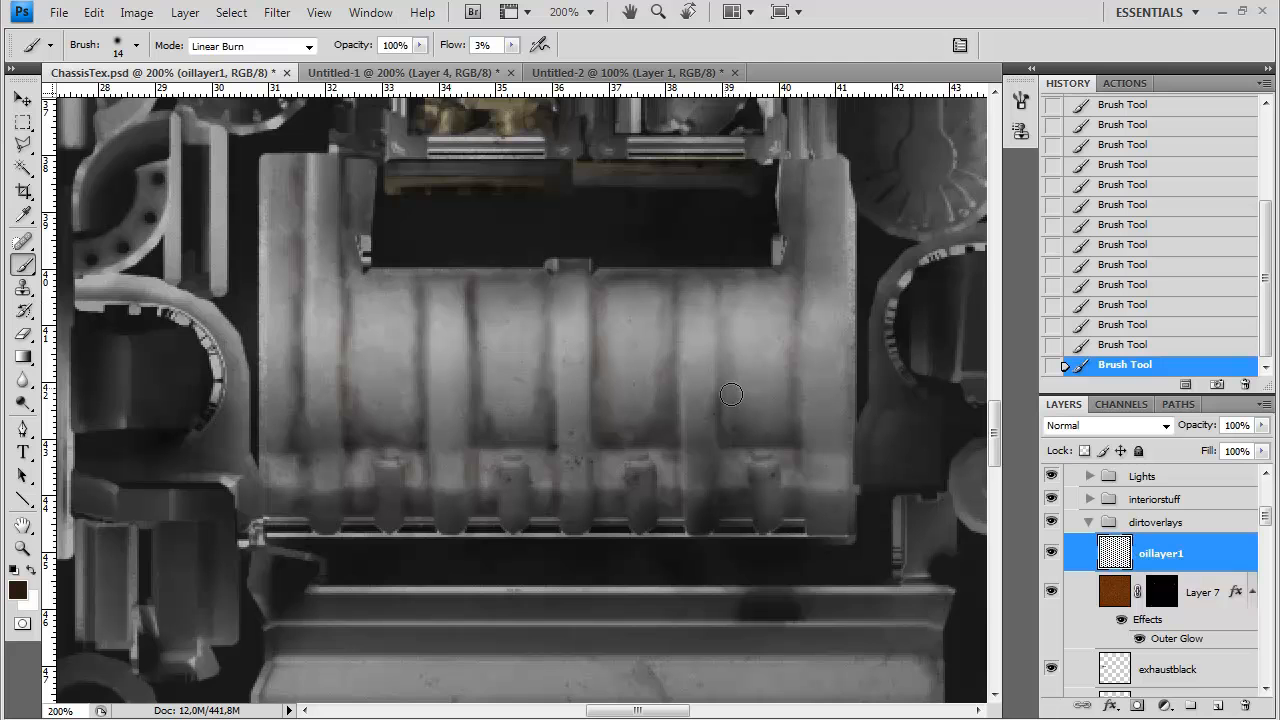
pyautogui.moveTo(789, 305)
pyautogui.mouseDown()
pyautogui.moveTo(783, 448)
pyautogui.moveTo(722, 498)
pyautogui.mouseUp()
# Add subtle oil shading inside the recessed sections on the left half of the engine block
pyautogui.moveTo(532, 312); pyautogui.dragTo(540, 370)
pyautogui.moveTo(517, 428); pyautogui.dragTo(537, 432)
pyautogui.moveTo(384, 286); pyautogui.dragTo(400, 375)
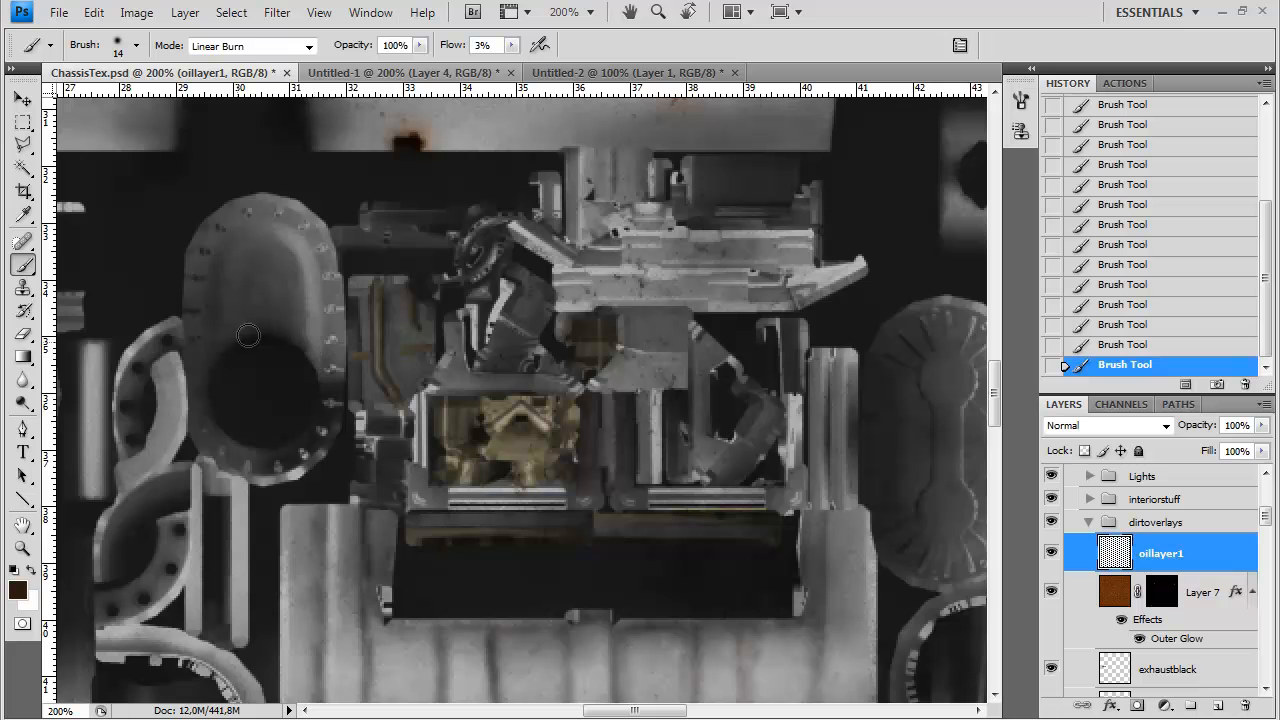
# Darken the bolt holes of the two curved flanges beside the engine block, using 11% brush flow and a 24% minimum diameter
pyautogui.moveTo(184, 361); pyautogui.dragTo(309, 271)
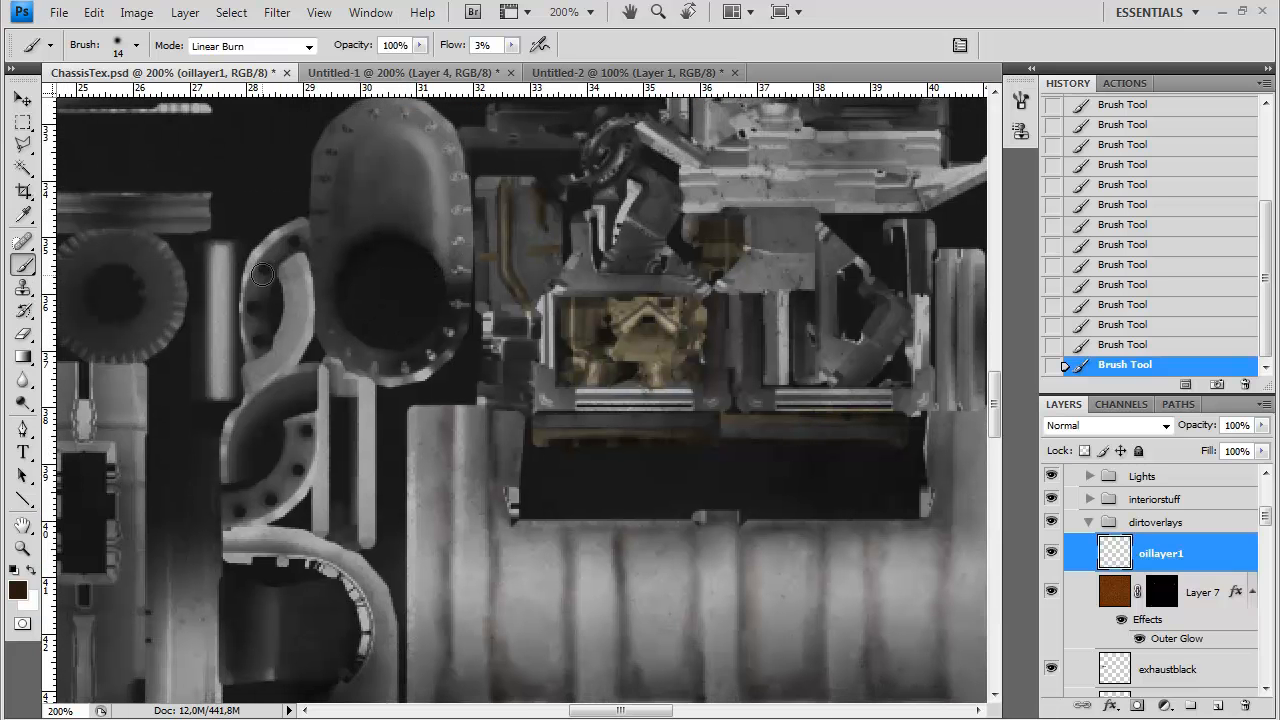
pyautogui.click(265, 269)
pyautogui.click(298, 440)
pyautogui.hotkey('shift', '1')
pyautogui.hotkey('shift', '1')
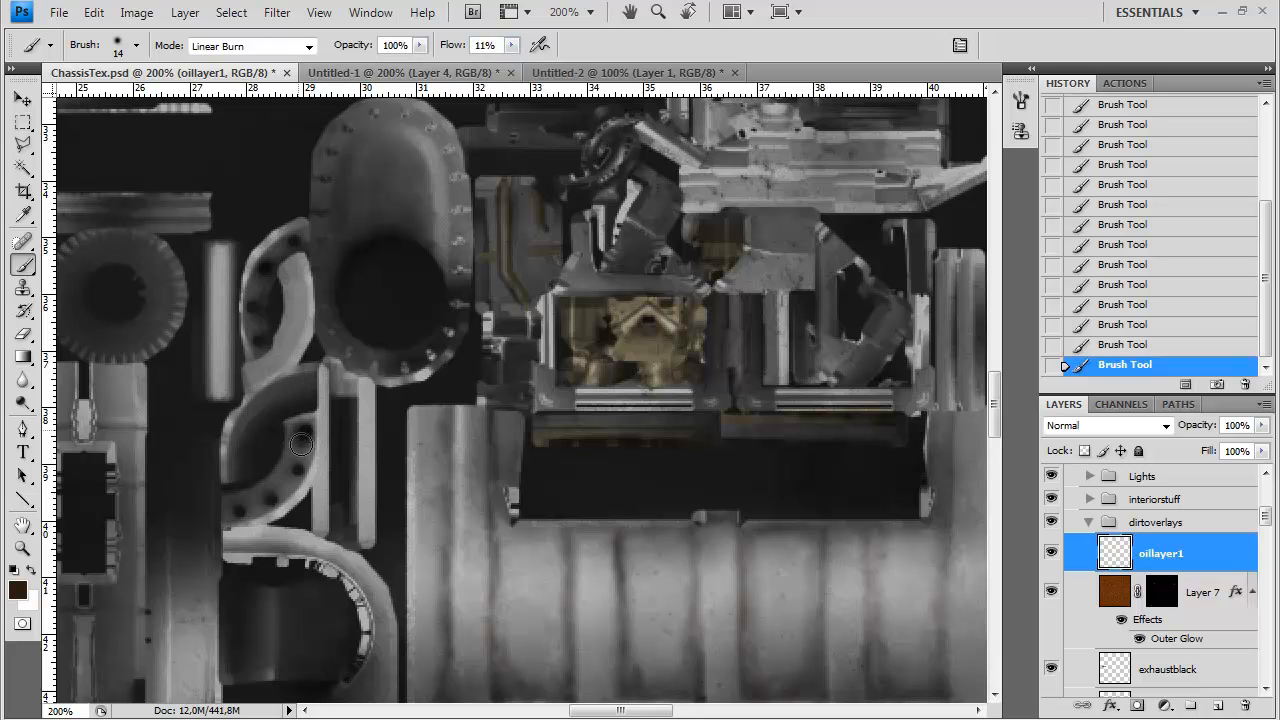
pyautogui.press('F5')
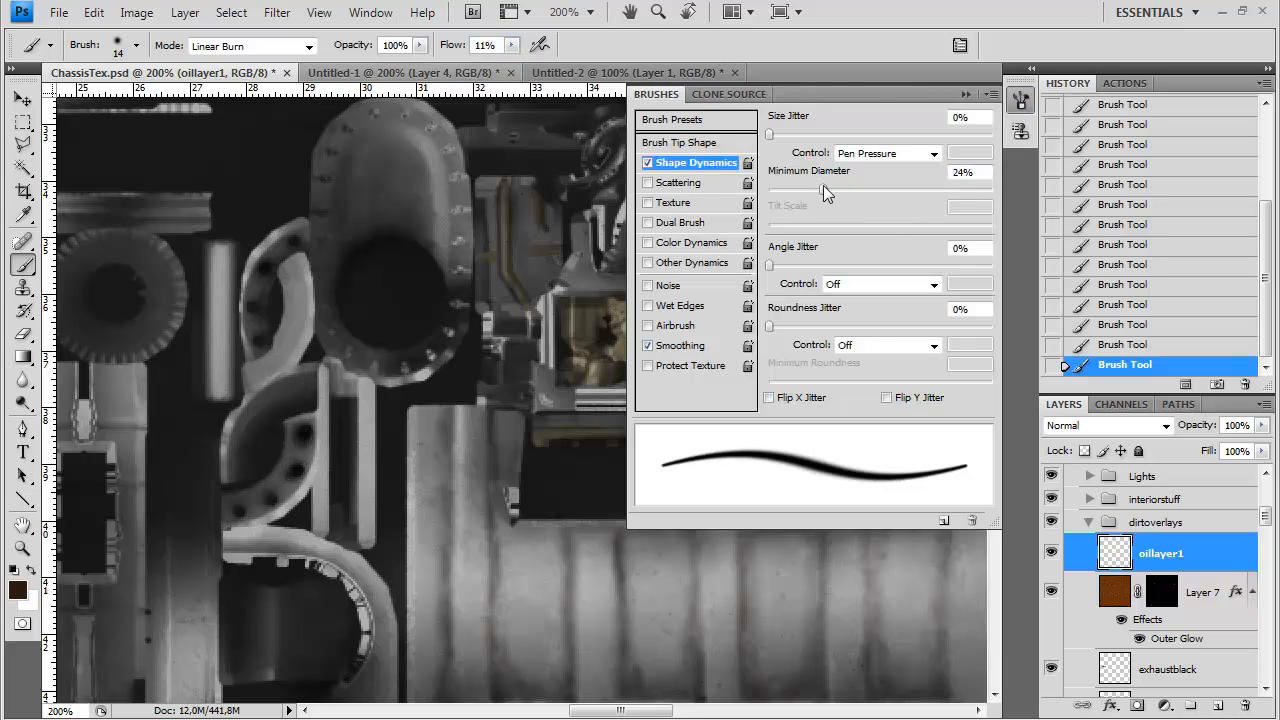
pyautogui.click(966, 94)
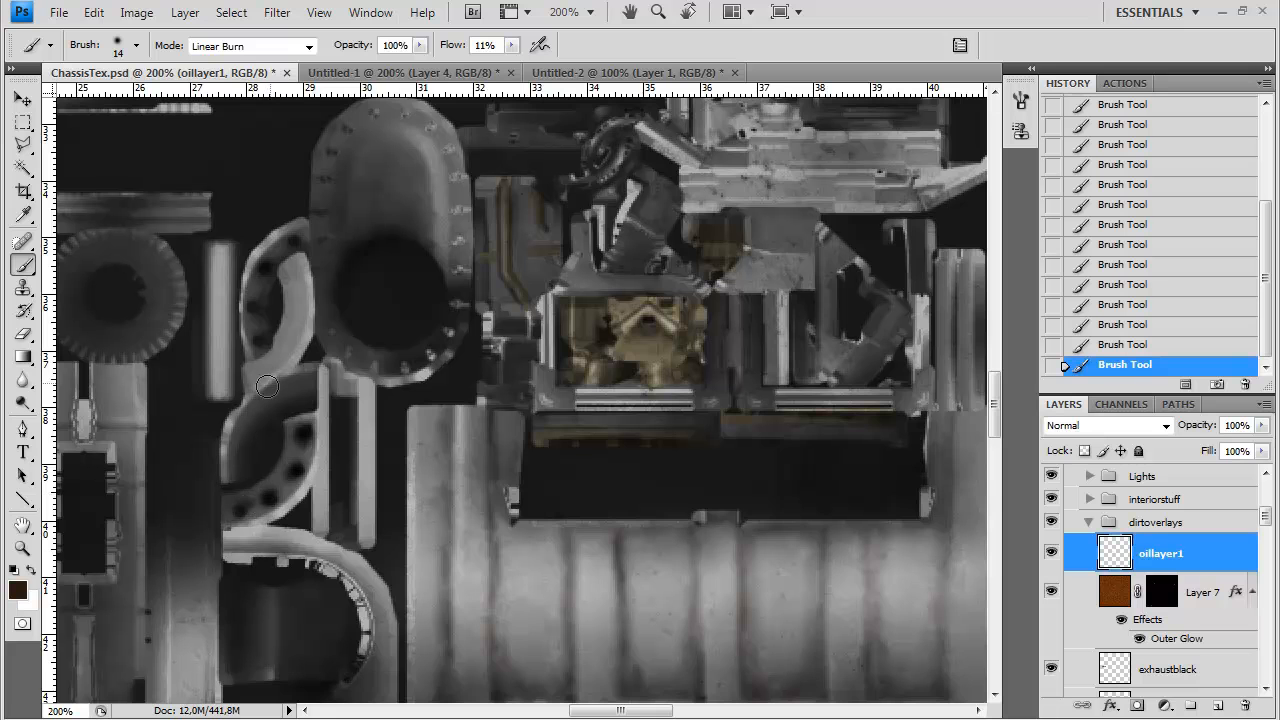
# Paint dark oil shading around the center of the toothed gear
pyautogui.hscroll(-3, 314, 334)
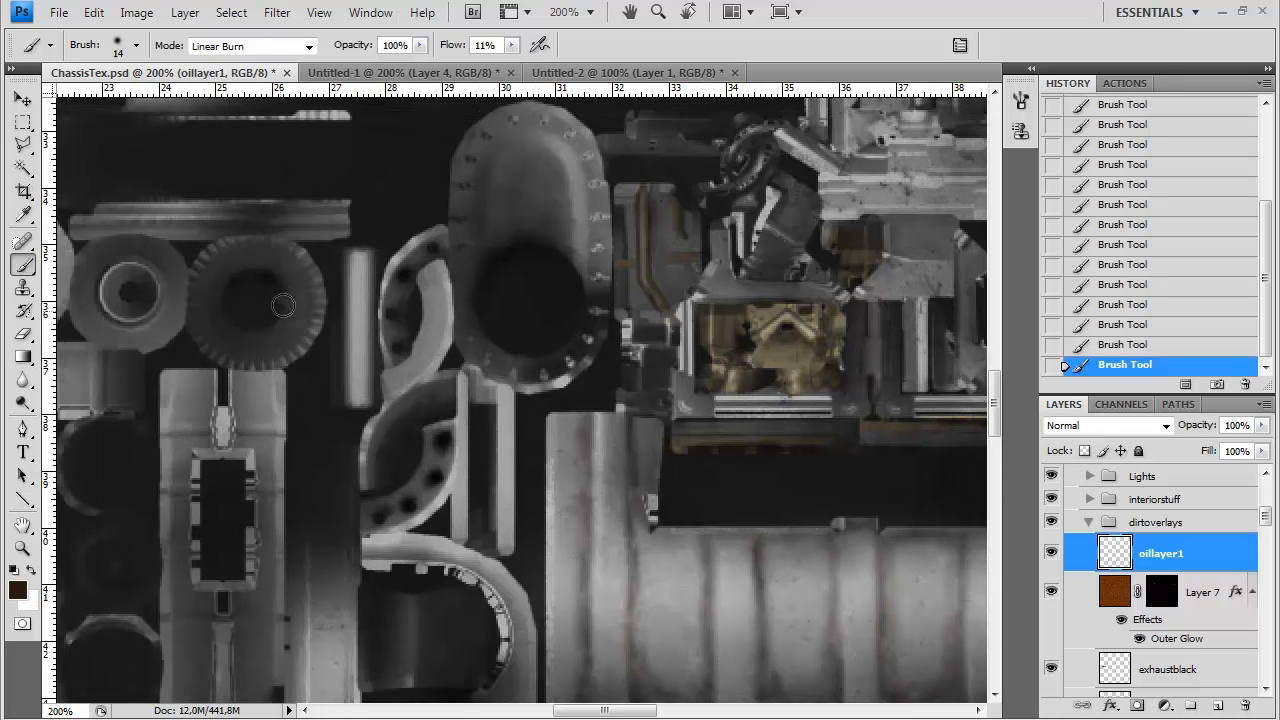
pyautogui.moveTo(283, 321); pyautogui.dragTo(295, 267)
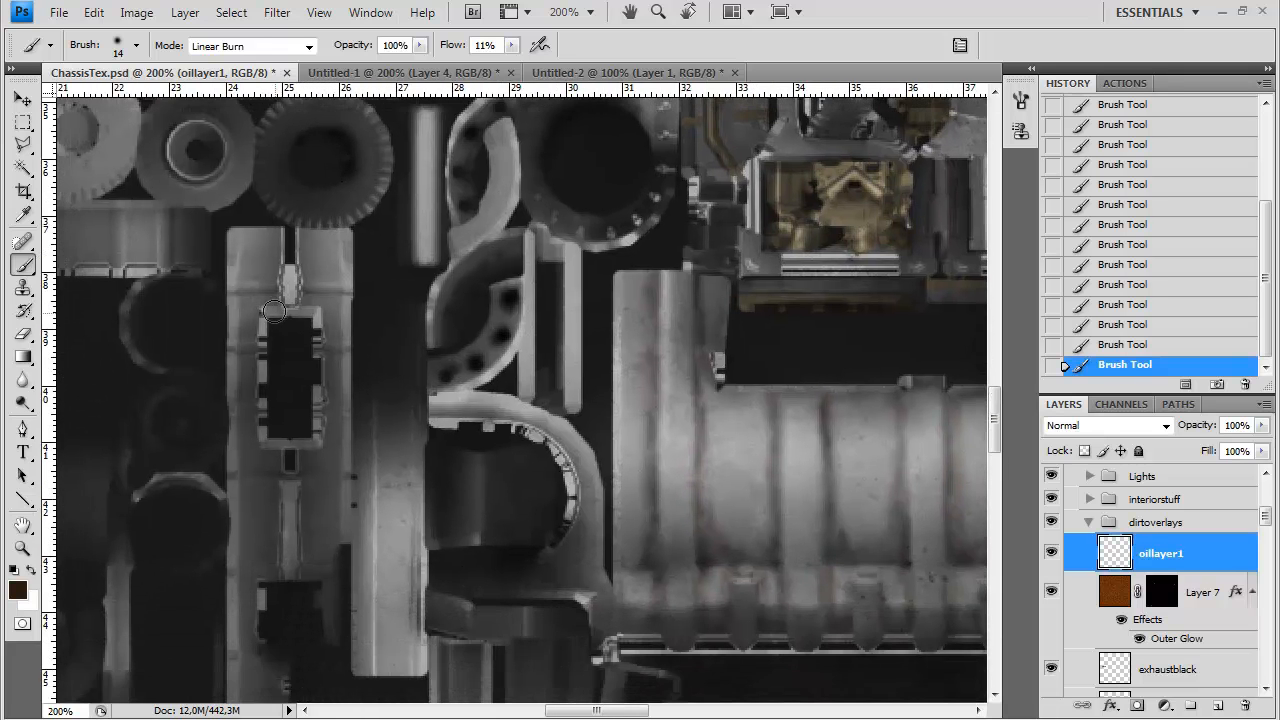
# Set the brush flow to 6% and paint oil shading down the left side of the tall slotted plate
pyautogui.click(512, 45)
pyautogui.click(508, 66)
pyautogui.click(555, 36)
pyautogui.moveTo(278, 238)
pyautogui.mouseDown()
pyautogui.moveTo(277, 284)
pyautogui.moveTo(240, 295)
pyautogui.moveTo(281, 269)
pyautogui.mouseUp()
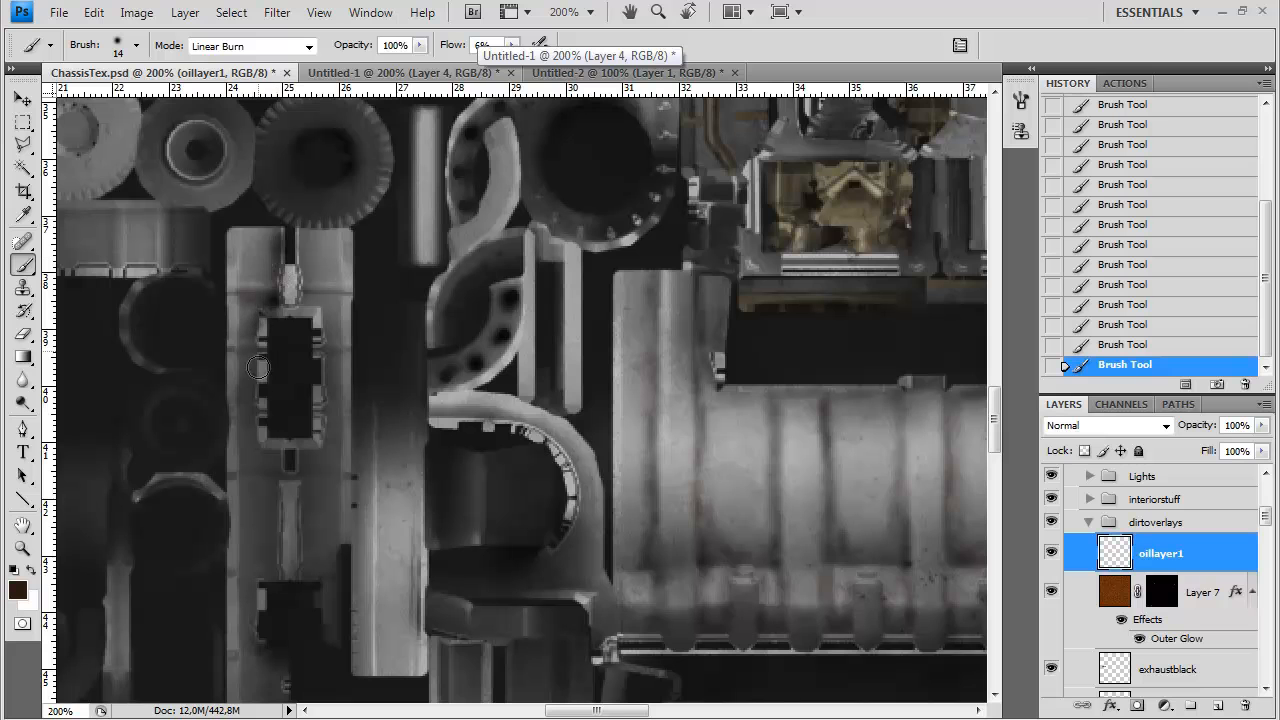
pyautogui.moveTo(276, 514); pyautogui.dragTo(279, 461)
# Paint oil shading along the right side and lower part of the tall slotted plate with an 11 px brush
pyautogui.moveTo(270, 580); pyautogui.dragTo(291, 454)
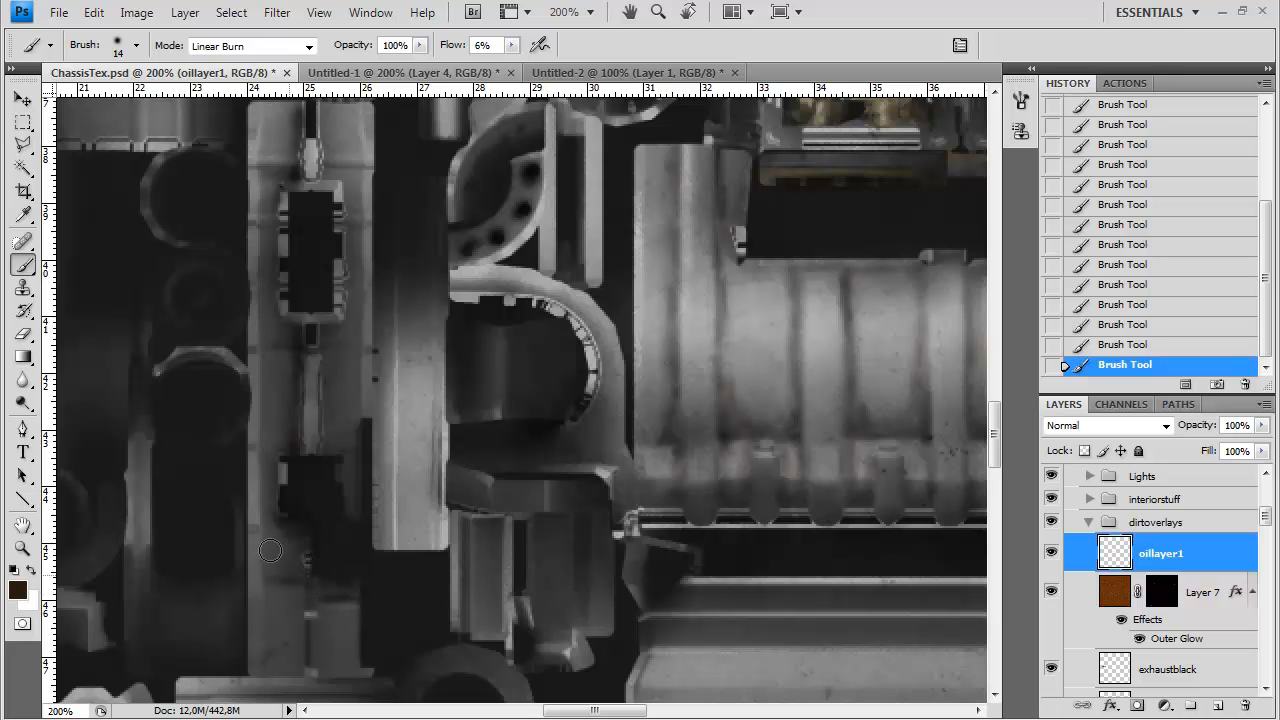
pyautogui.rightClick(434, 236)
pyautogui.moveTo(469, 280); pyautogui.dragTo(462, 280)
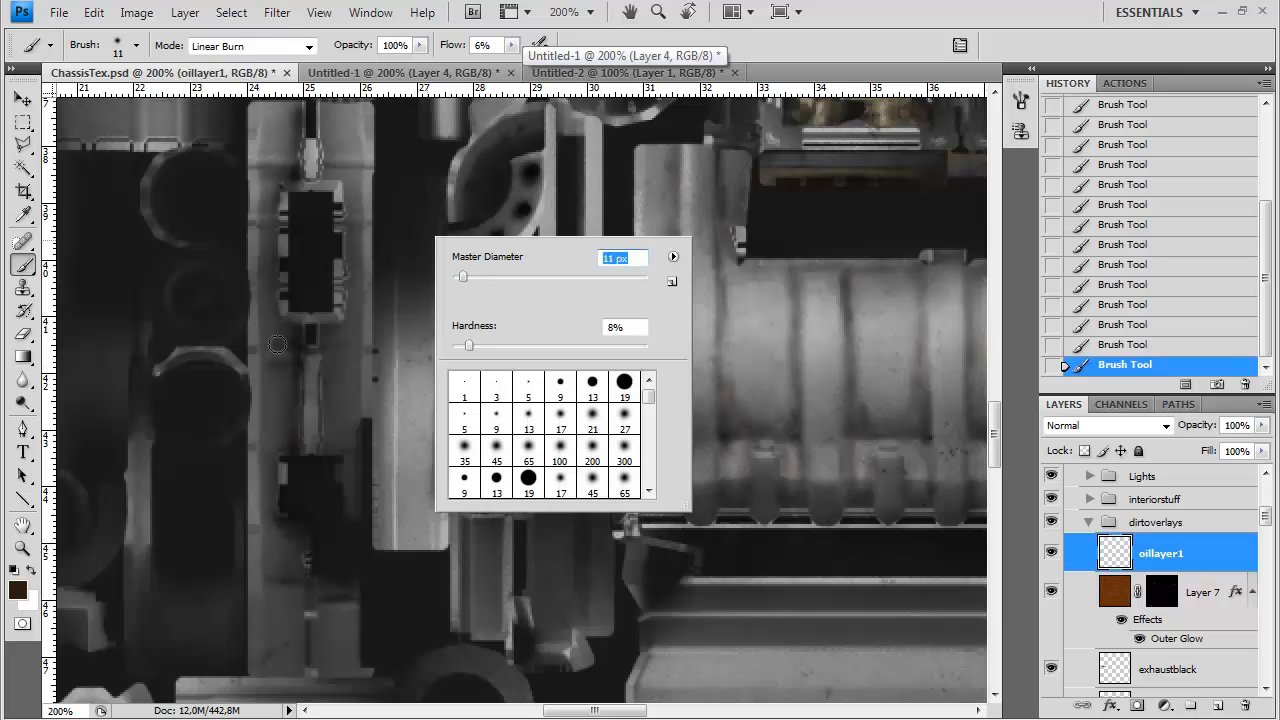
pyautogui.click(259, 368)
pyautogui.moveTo(321, 110); pyautogui.dragTo(327, 145)
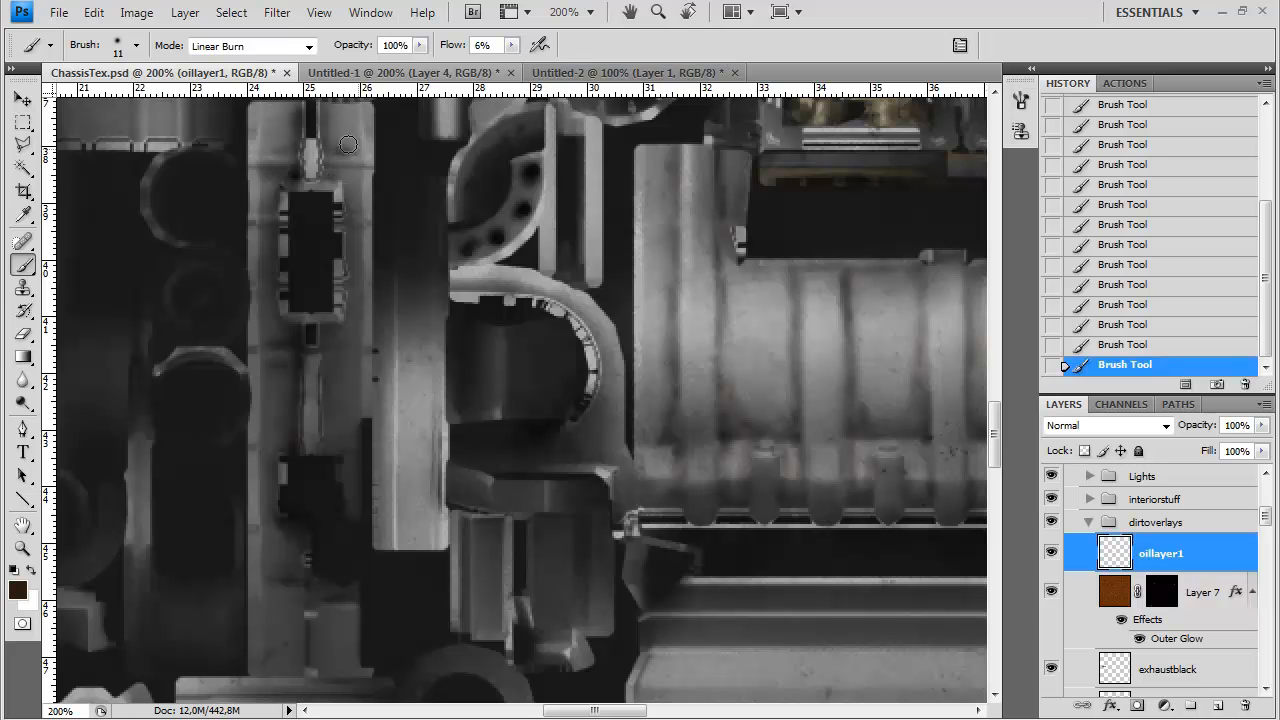
pyautogui.moveTo(342, 224); pyautogui.dragTo(349, 311)
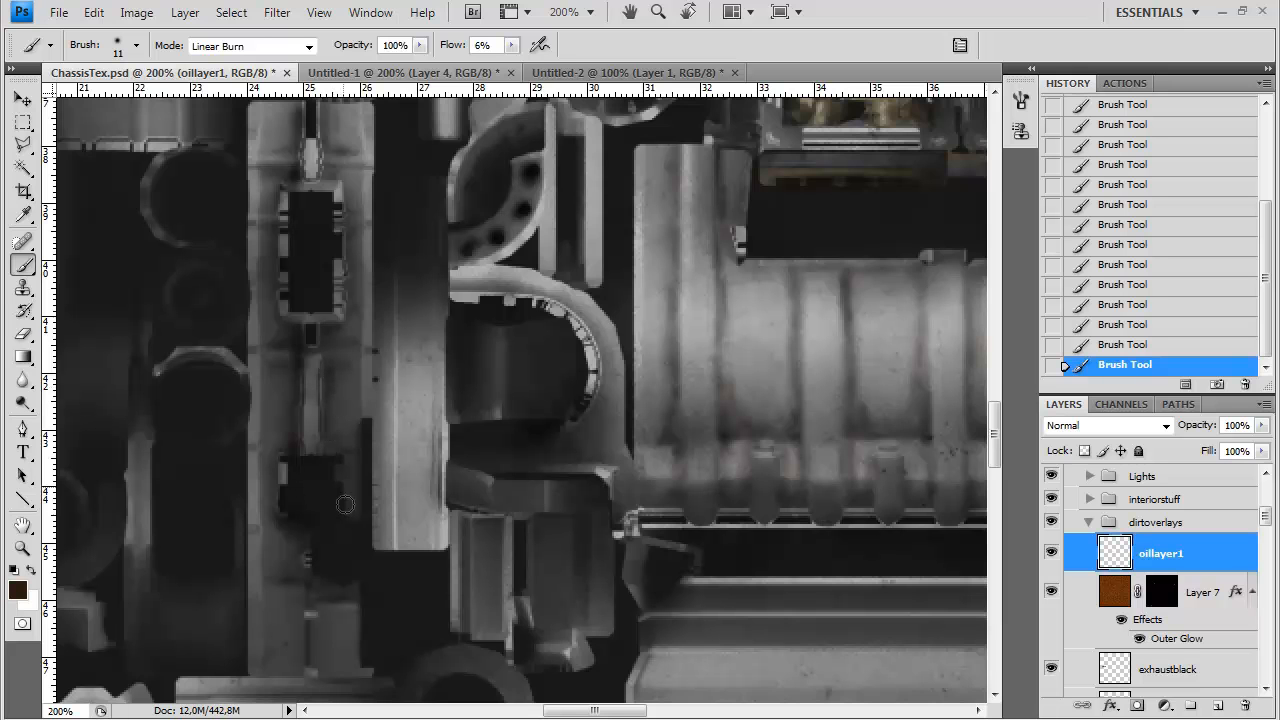
pyautogui.scroll(-3, 335, 505)
pyautogui.moveTo(322, 567)
pyautogui.mouseDown()
pyautogui.moveTo(372, 540)
pyautogui.moveTo(369, 515)
pyautogui.mouseUp()
pyautogui.moveTo(371, 332)
pyautogui.mouseDown()
pyautogui.moveTo(364, 408)
pyautogui.moveTo(373, 378)
pyautogui.mouseUp()
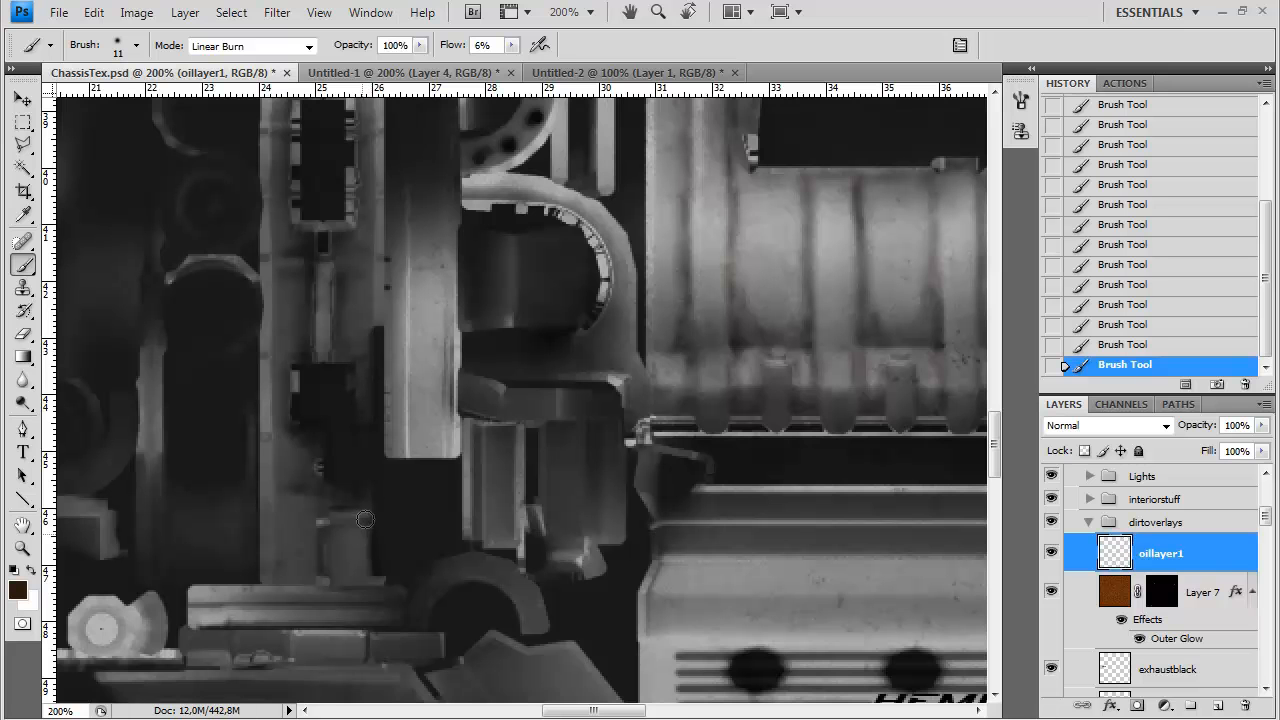
# Add oil shading to the lower end of the toothed arch beside the slotted plate
pyautogui.hscroll(3, 466, 477)
pyautogui.scroll(1, 466, 477)
pyautogui.moveTo(432, 357)
pyautogui.mouseDown()
pyautogui.moveTo(316, 231)
pyautogui.moveTo(402, 244)
pyautogui.moveTo(446, 311)
pyautogui.moveTo(441, 351)
pyautogui.mouseUp()
pyautogui.rightClick(366, 206)
pyautogui.press('Return')
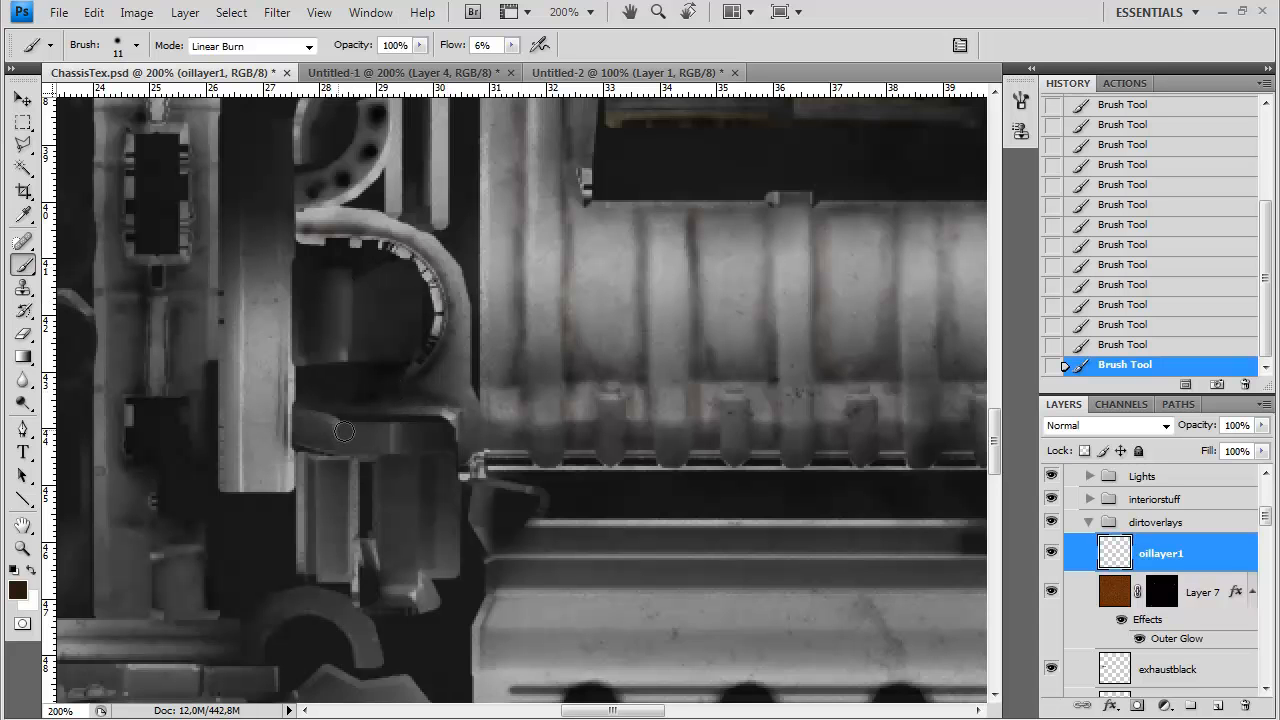
# Paint oil streaks along the folded edges of the angled plate beside the HEMI 540 cover, using 4% brush flow
pyautogui.scroll(-5, 400, 517)
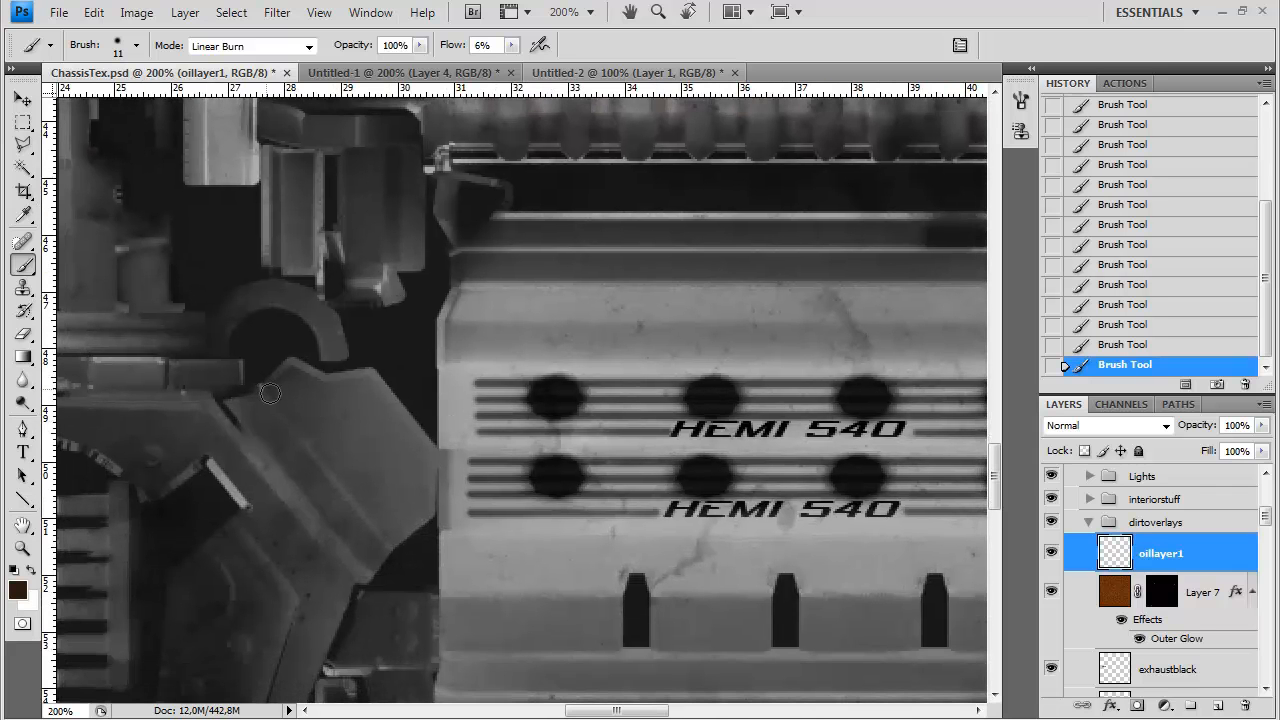
pyautogui.hotkey('shift', '0')
pyautogui.hotkey('shift', '2')
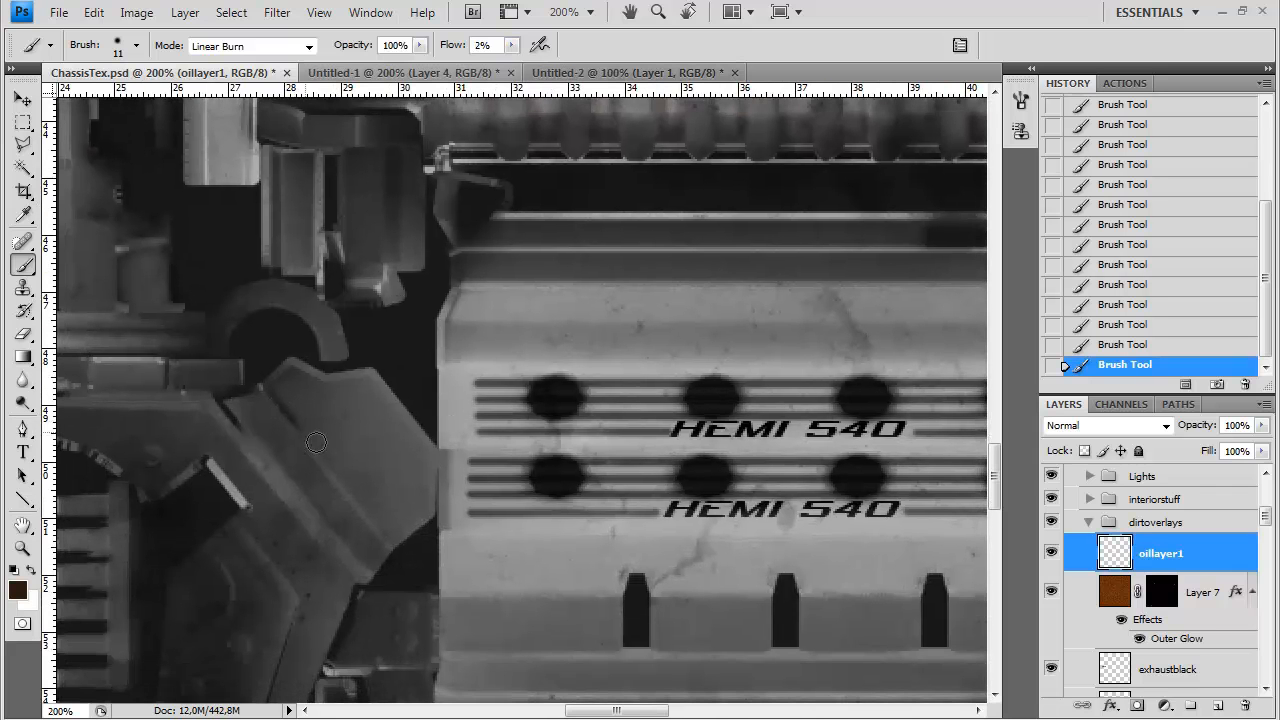
pyautogui.moveTo(484, 45); pyautogui.dragTo(445, 17)
pyautogui.moveTo(341, 483)
pyautogui.mouseDown()
pyautogui.moveTo(382, 522)
pyautogui.moveTo(302, 451)
pyautogui.moveTo(274, 405)
pyautogui.moveTo(285, 372)
pyautogui.moveTo(237, 413)
pyautogui.mouseUp()
pyautogui.moveTo(267, 458); pyautogui.dragTo(298, 497)
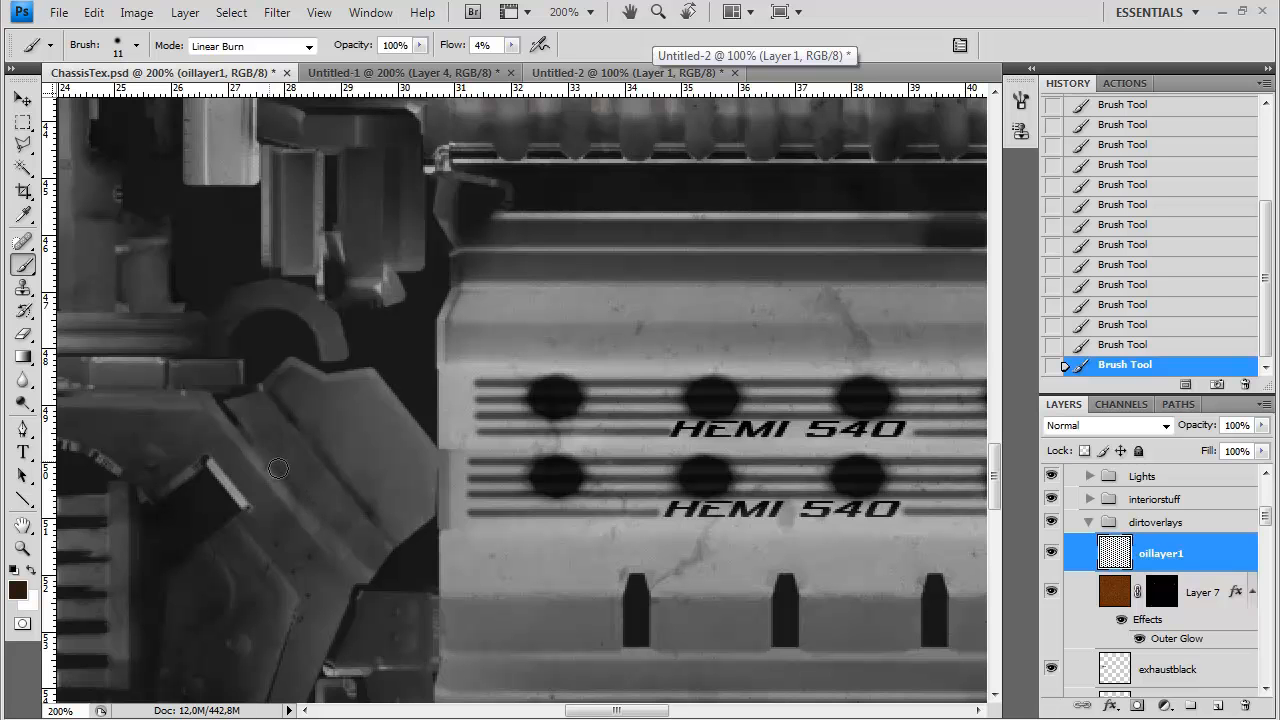
# Paint oil shading on the corners, grooves and bright edges of the pentagonal housing around the small gear
pyautogui.moveTo(413, 493); pyautogui.dragTo(558, 253)
pyautogui.moveTo(430, 276); pyautogui.dragTo(487, 336)
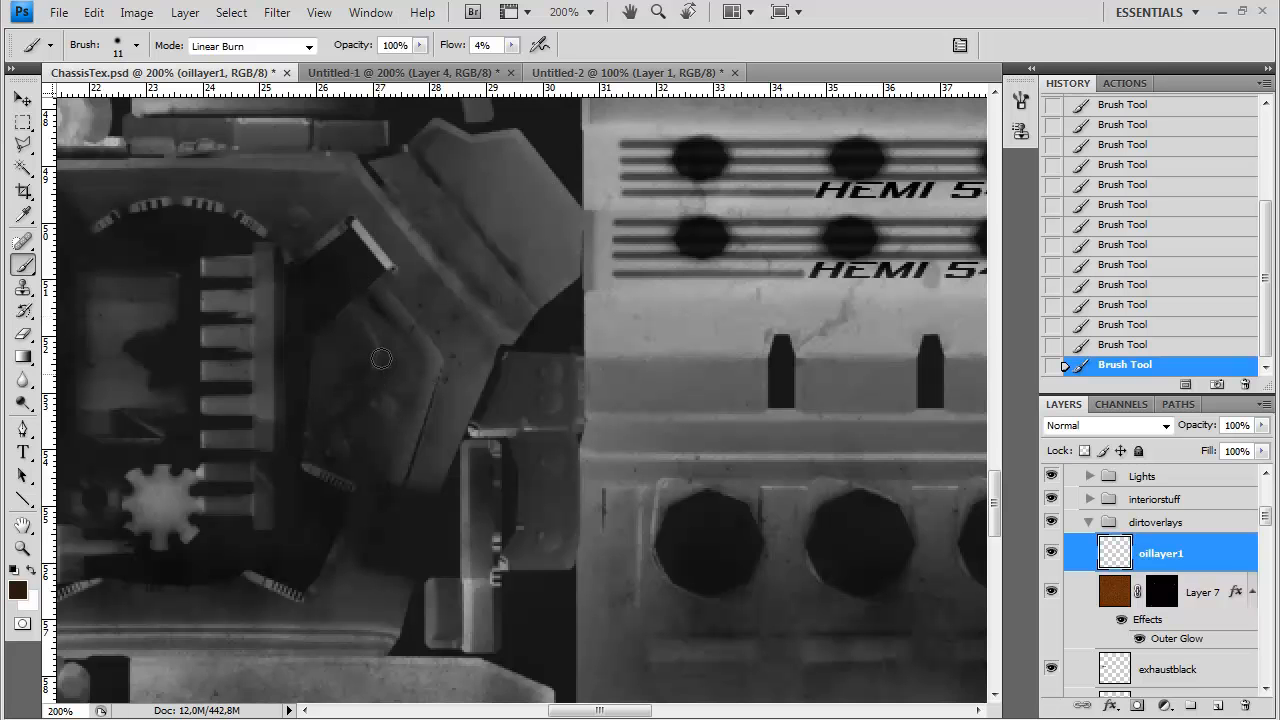
pyautogui.moveTo(389, 254); pyautogui.dragTo(358, 224)
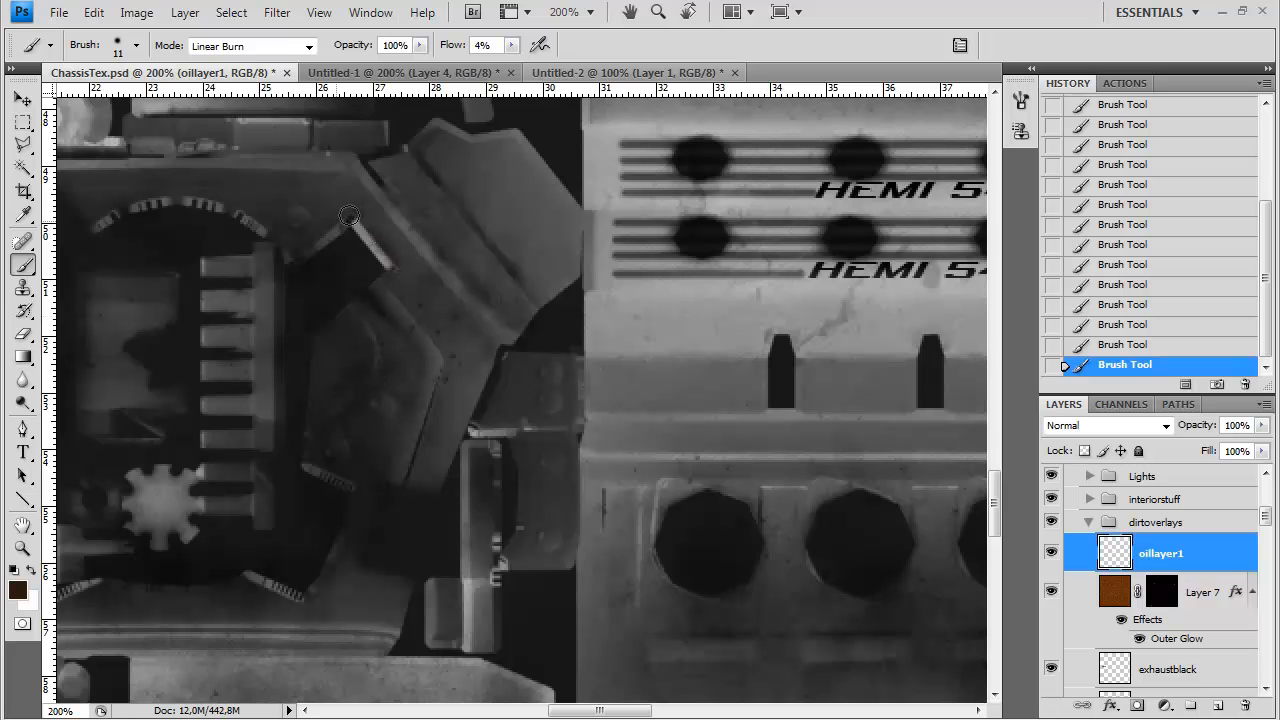
pyautogui.moveTo(273, 246); pyautogui.dragTo(462, 286)
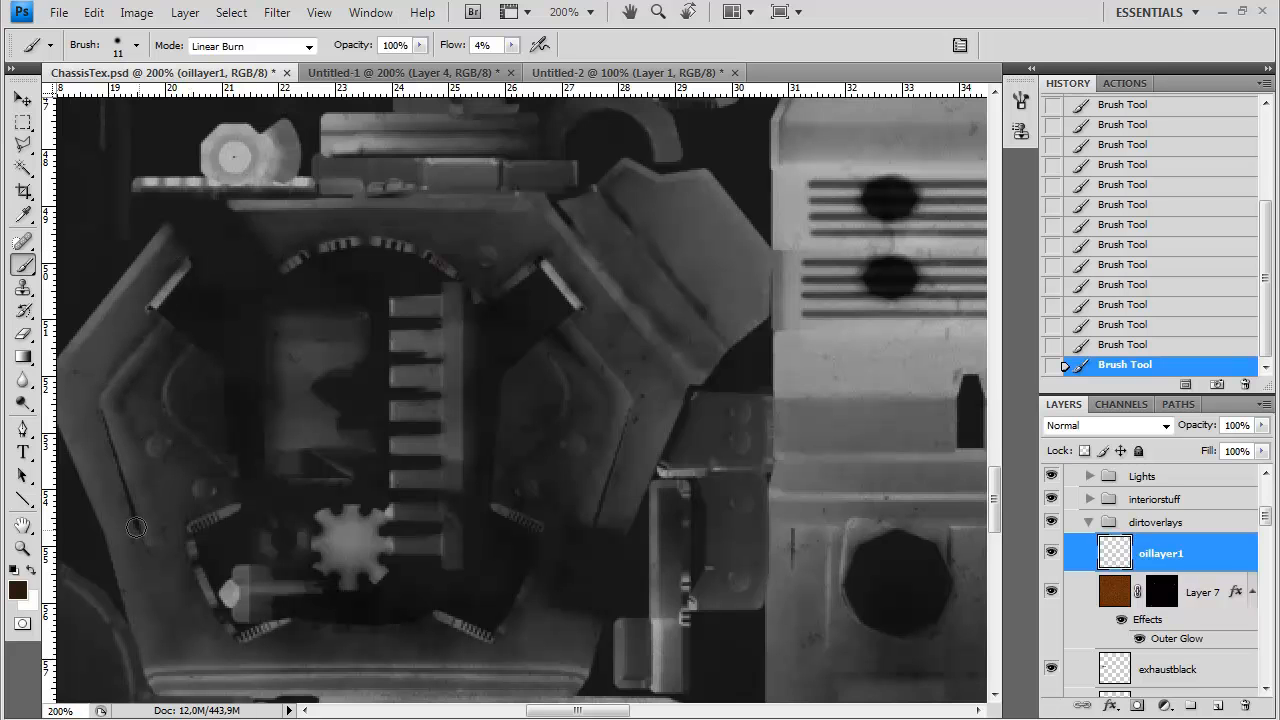
pyautogui.moveTo(228, 512); pyautogui.dragTo(184, 530)
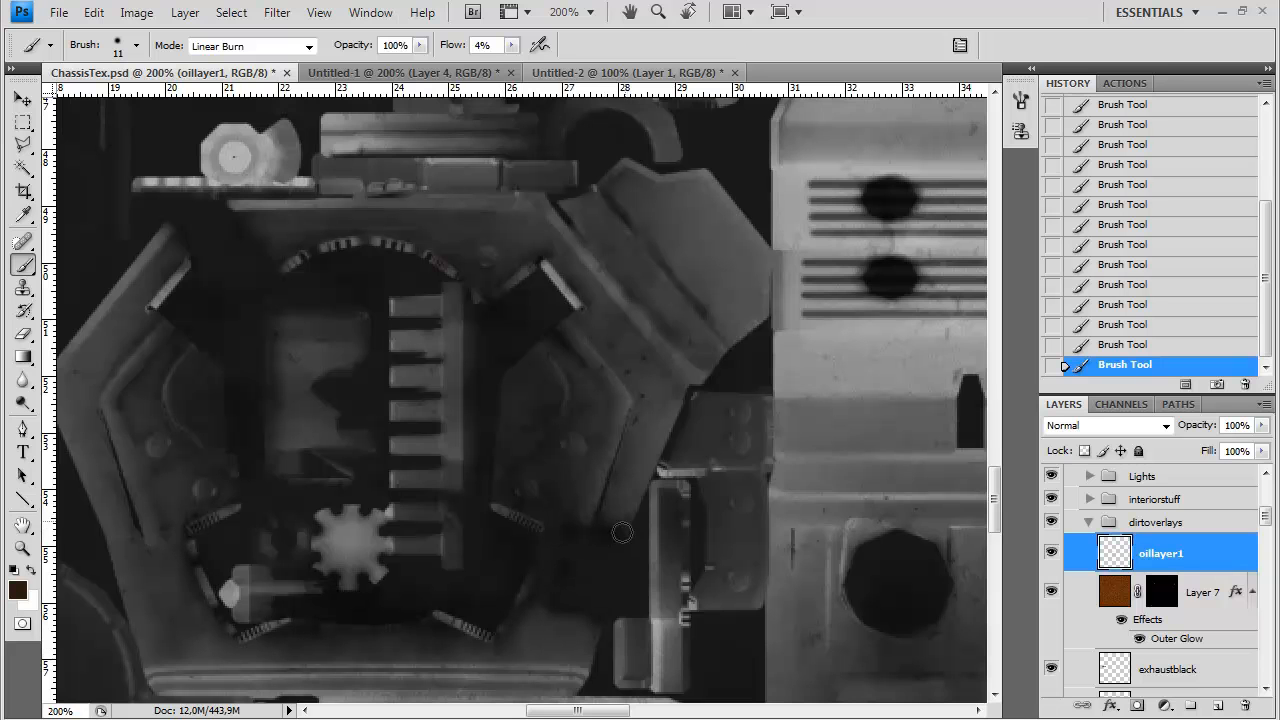
# Paint oil around the leftmost round opening of the engine block and along the seam below the leftmost slot, using a 10 px brush
pyautogui.moveTo(648, 550); pyautogui.dragTo(353, 438)
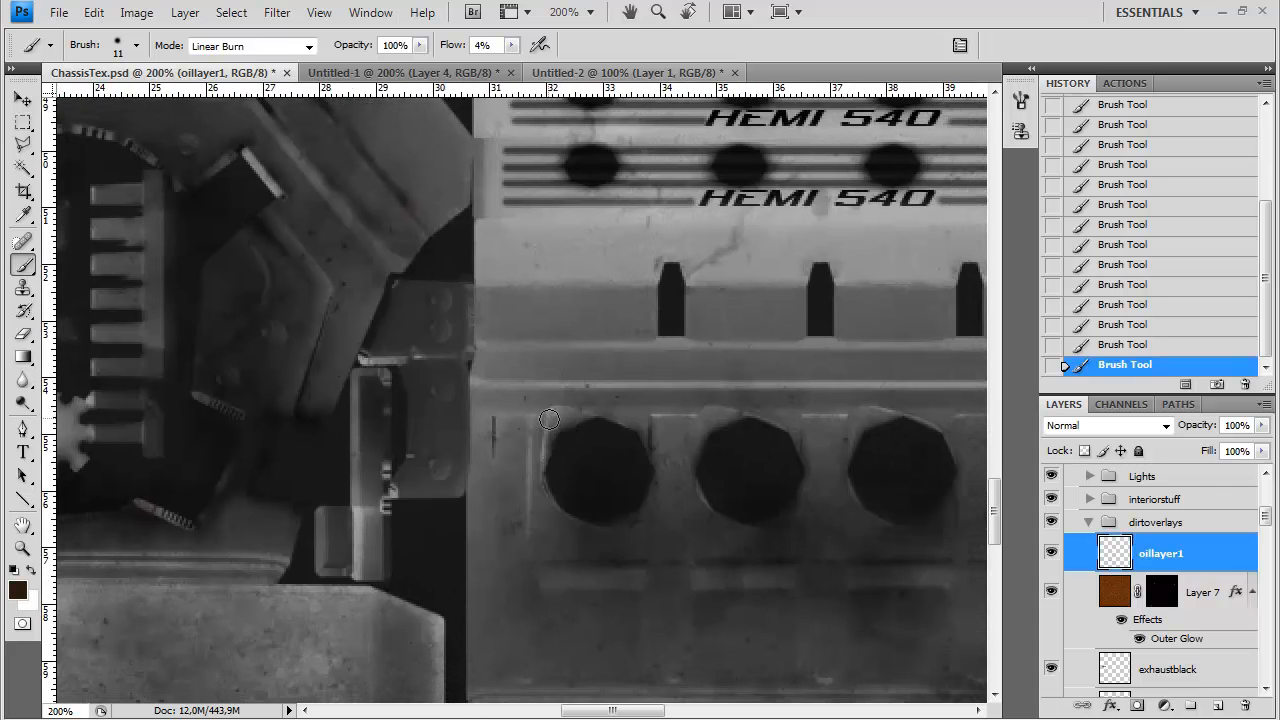
pyautogui.rightClick(540, 412)
pyautogui.moveTo(588, 460); pyautogui.dragTo(586, 460)
pyautogui.press('Return')
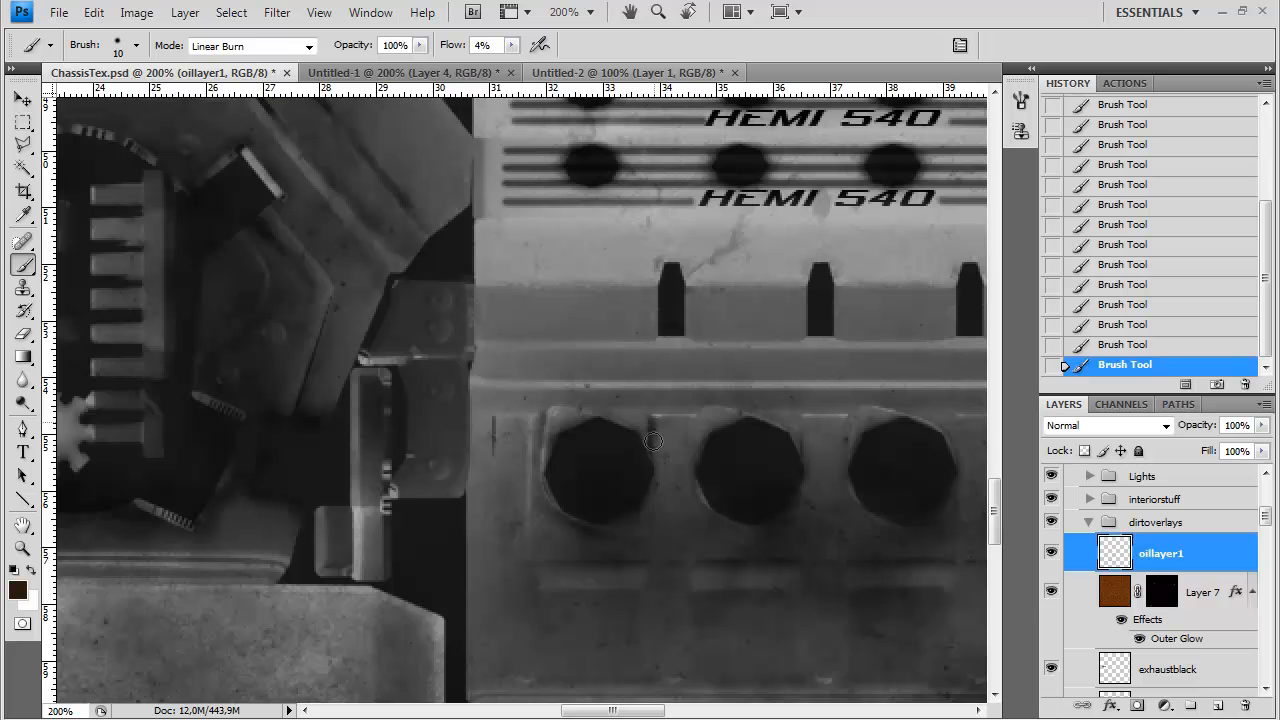
pyautogui.moveTo(657, 424); pyautogui.dragTo(387, 519)
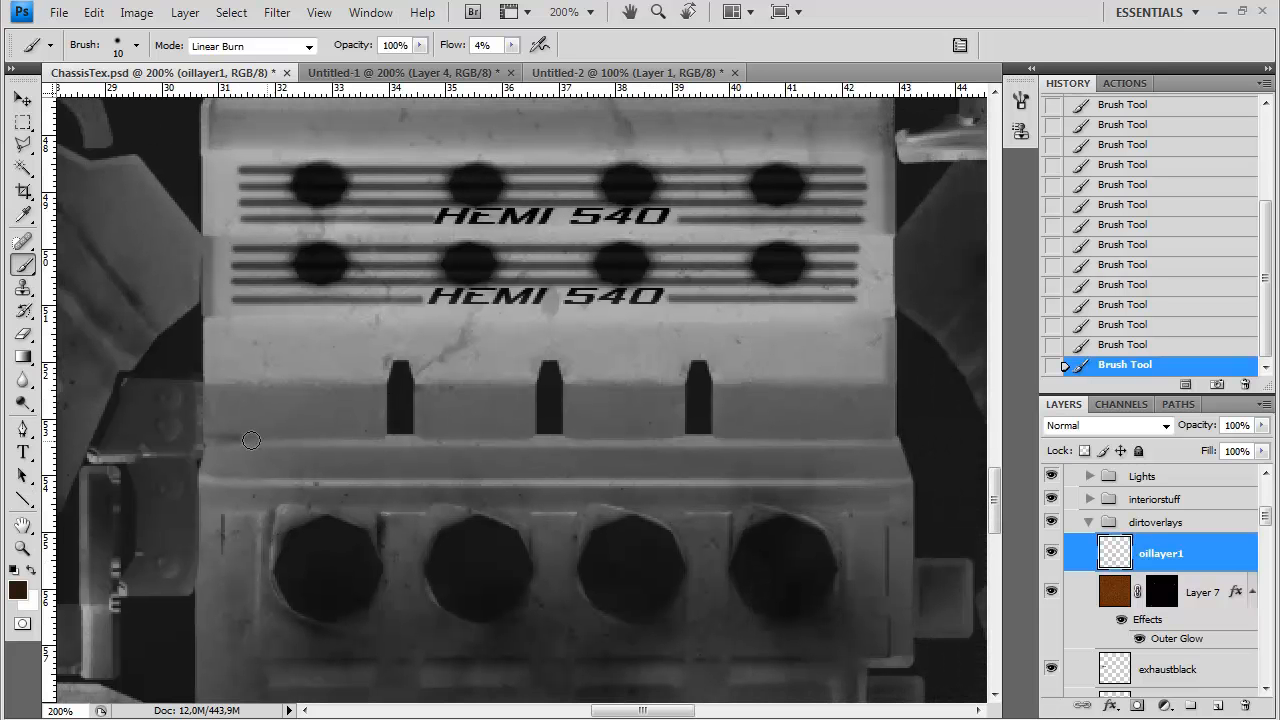
pyautogui.moveTo(221, 434)
pyautogui.mouseDown()
pyautogui.moveTo(365, 431)
pyautogui.moveTo(287, 437)
pyautogui.mouseUp()
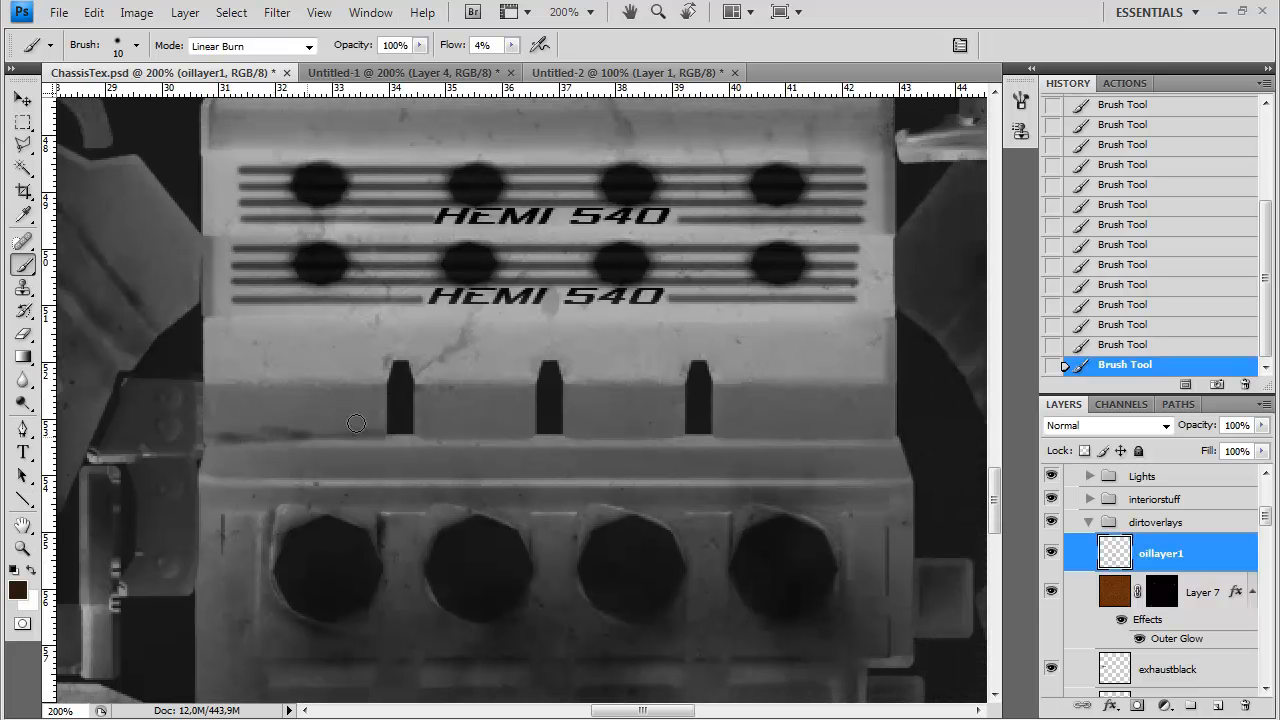
# Set the brush scattering to 40% and the flow to 1%
pyautogui.click(1020, 100)
pyautogui.click(681, 182)
pyautogui.moveTo(790, 133); pyautogui.dragTo(777, 135)
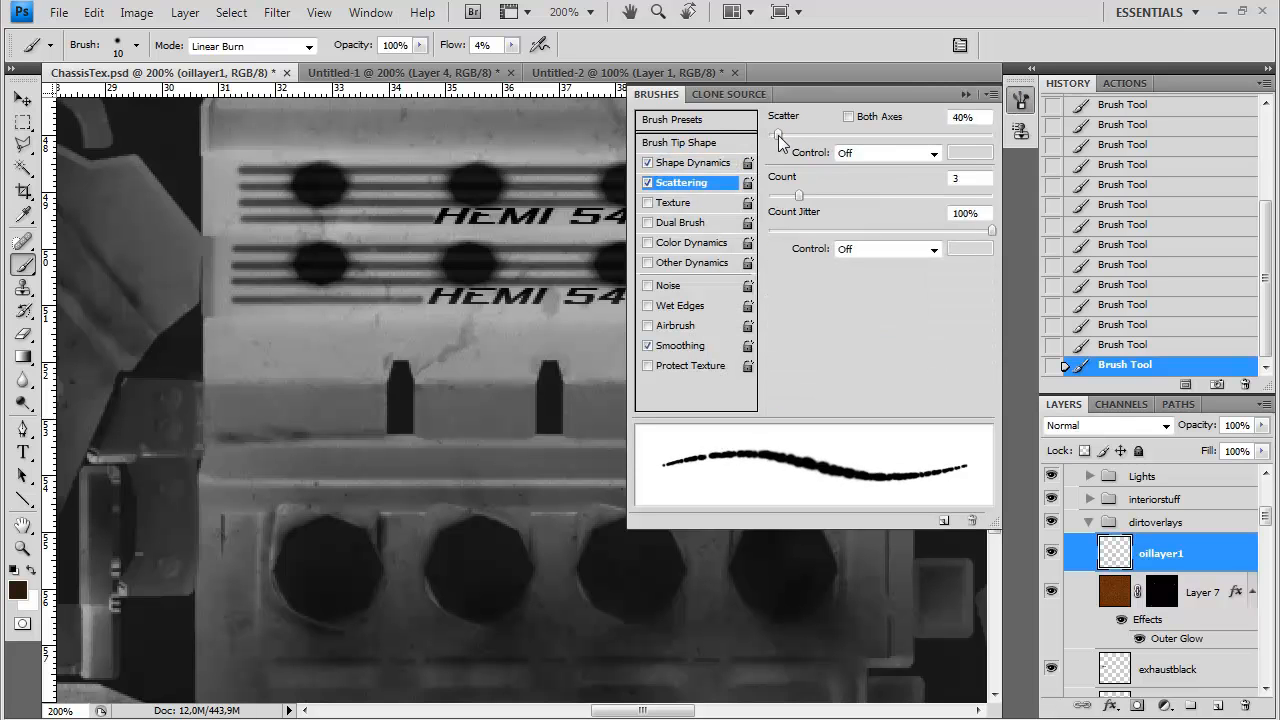
pyautogui.click(690, 162)
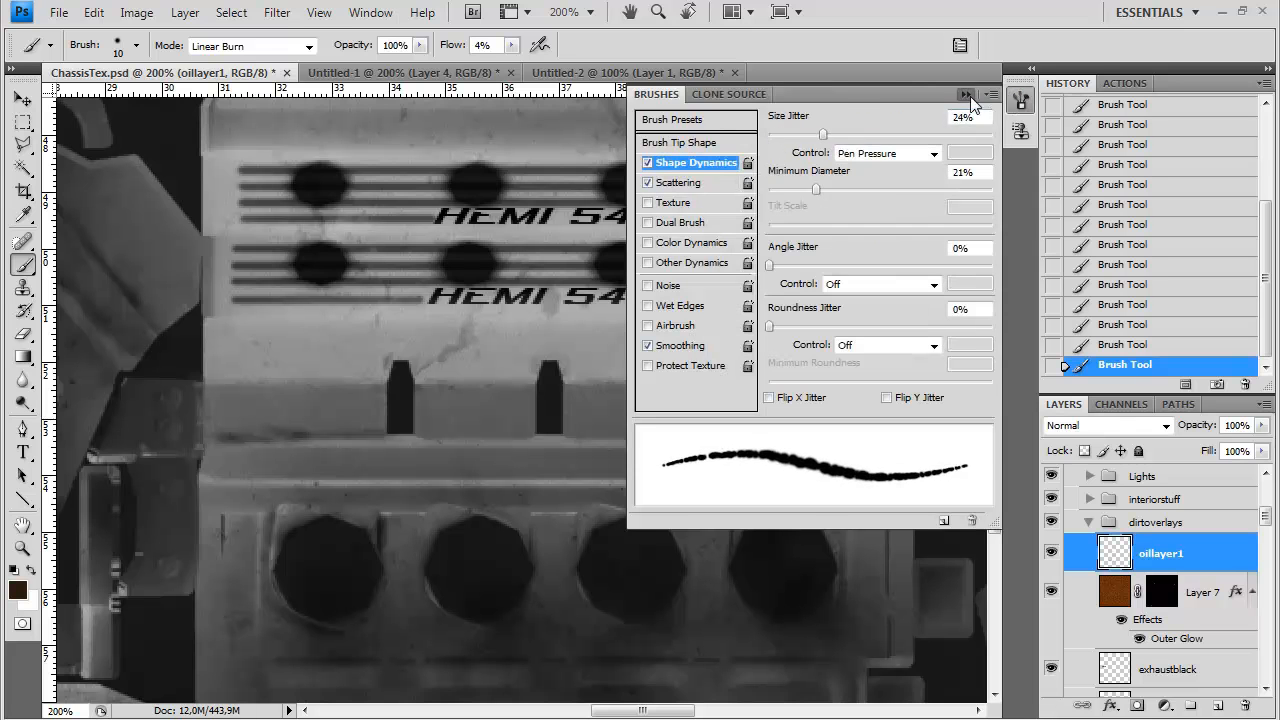
pyautogui.click(966, 94)
pyautogui.click(511, 45)
# Paint faint oil streaks along the seams above the round openings and around the lower recessed panels of the engine block
pyautogui.click(247, 439)
pyautogui.moveTo(407, 433)
pyautogui.mouseDown()
pyautogui.moveTo(535, 432)
pyautogui.moveTo(365, 442)
pyautogui.moveTo(335, 479)
pyautogui.moveTo(222, 477)
pyautogui.moveTo(409, 471)
pyautogui.moveTo(295, 471)
pyautogui.moveTo(218, 489)
pyautogui.moveTo(325, 491)
pyautogui.moveTo(285, 523)
pyautogui.moveTo(388, 559)
pyautogui.moveTo(352, 616)
pyautogui.moveTo(357, 527)
pyautogui.moveTo(321, 515)
pyautogui.moveTo(253, 533)
pyautogui.moveTo(244, 591)
pyautogui.mouseUp()
pyautogui.moveTo(360, 632)
pyautogui.mouseDown()
pyautogui.moveTo(410, 504)
pyautogui.moveTo(506, 501)
pyautogui.mouseUp()
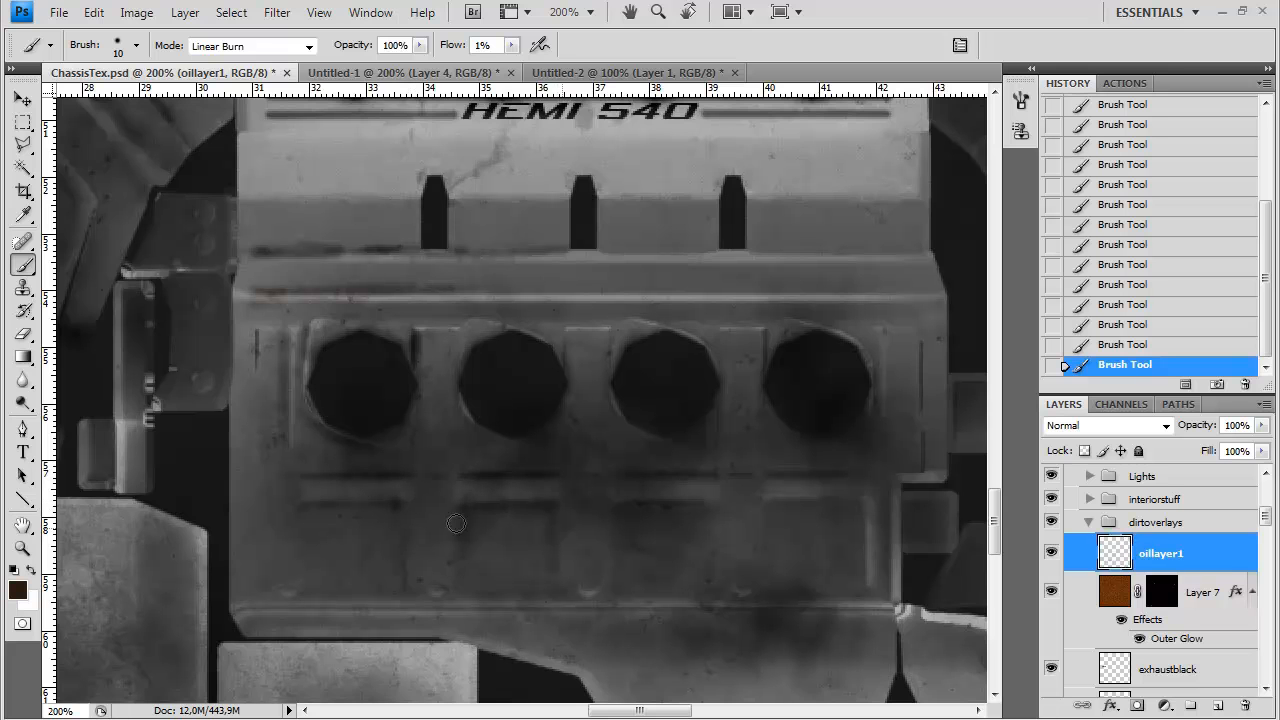
pyautogui.moveTo(547, 573); pyautogui.dragTo(466, 449)
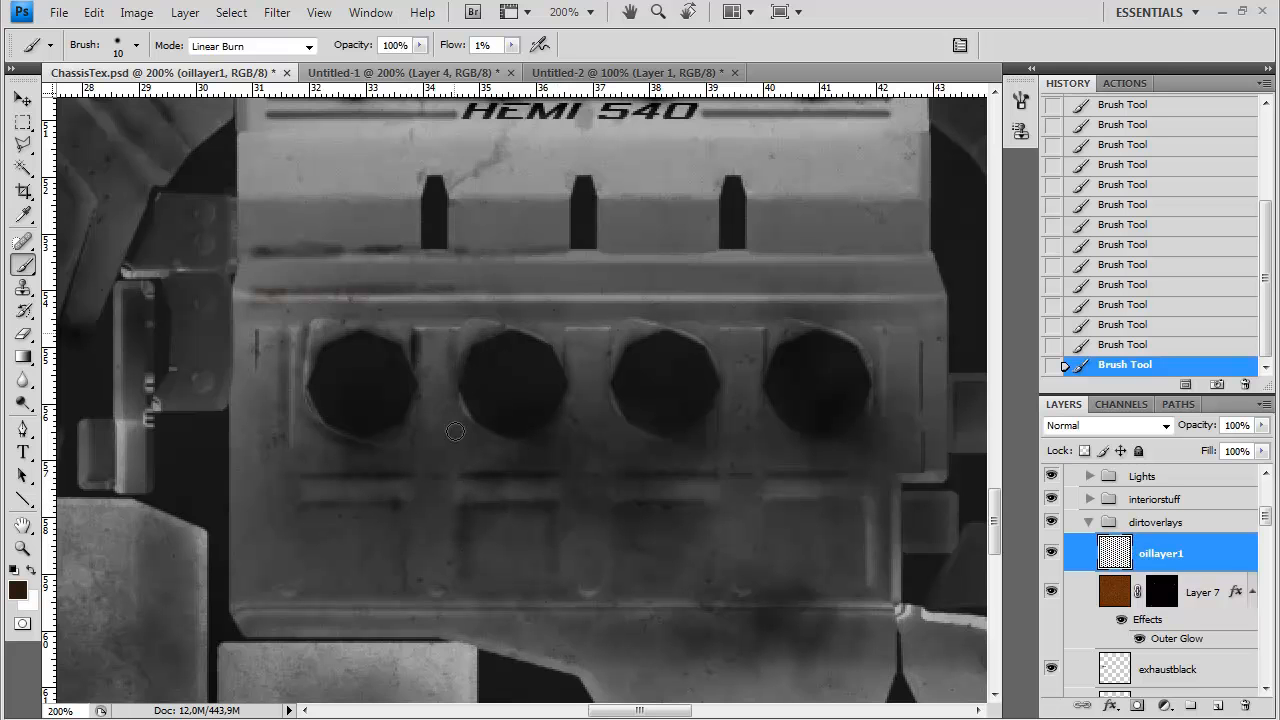
# Extend the faint oil streaks along the seams below the slots toward the right end of the engine block
pyautogui.moveTo(578, 355); pyautogui.dragTo(412, 405)
pyautogui.moveTo(327, 345)
pyautogui.mouseDown()
pyautogui.moveTo(272, 347)
pyautogui.moveTo(420, 343)
pyautogui.moveTo(320, 347)
pyautogui.moveTo(439, 332)
pyautogui.moveTo(400, 299)
pyautogui.moveTo(436, 298)
pyautogui.mouseUp()
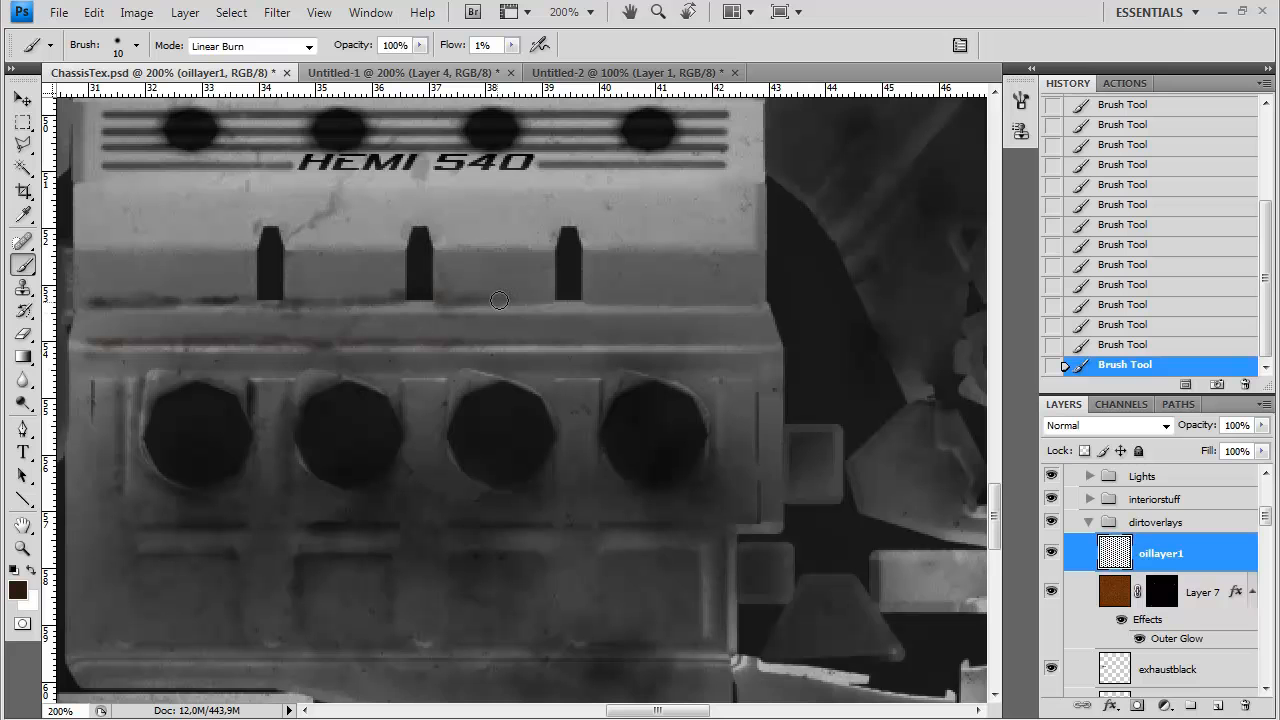
pyautogui.moveTo(601, 297); pyautogui.dragTo(755, 296)
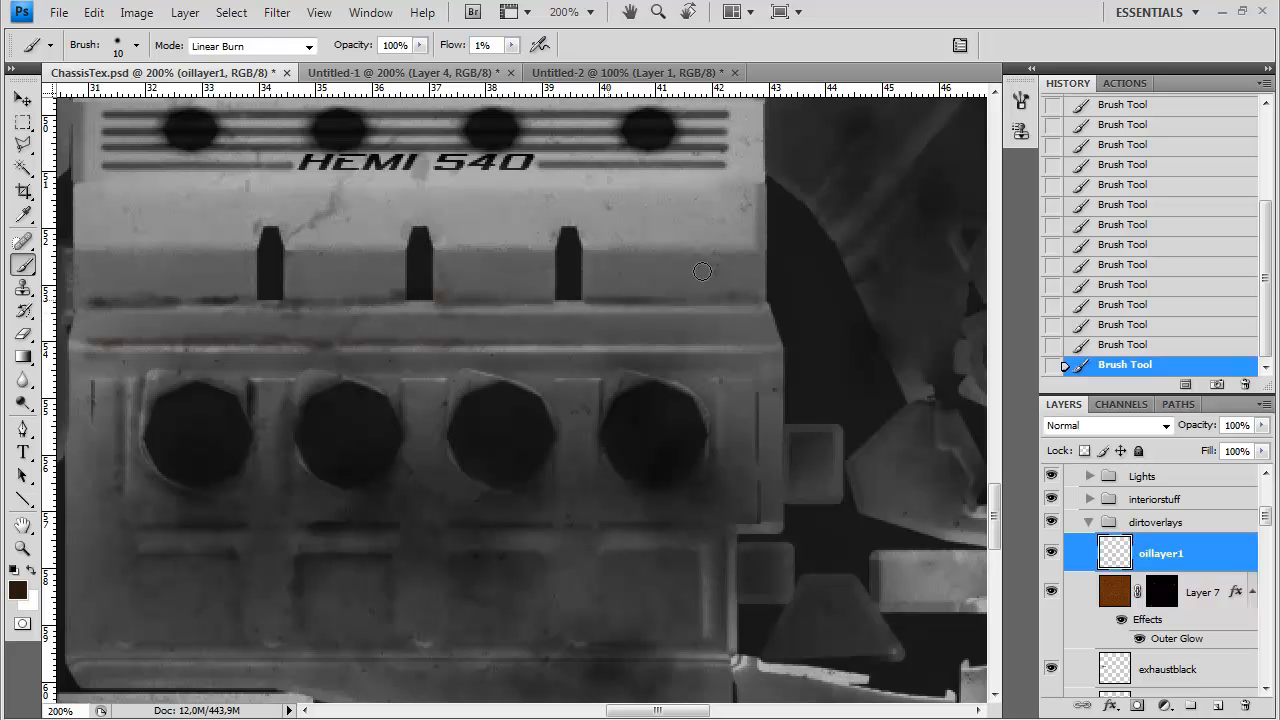
# Paint brownish oil stains around the four holes in the lower row of the HEMI 540 cover
pyautogui.scroll(2, 362, 260)
pyautogui.moveTo(296, 219)
pyautogui.mouseDown()
pyautogui.moveTo(353, 231)
pyautogui.moveTo(333, 260)
pyautogui.moveTo(303, 250)
pyautogui.moveTo(342, 223)
pyautogui.moveTo(298, 250)
pyautogui.mouseUp()
pyautogui.moveTo(181, 218)
pyautogui.mouseDown()
pyautogui.moveTo(151, 237)
pyautogui.moveTo(199, 222)
pyautogui.moveTo(158, 202)
pyautogui.moveTo(198, 239)
pyautogui.moveTo(201, 217)
pyautogui.moveTo(183, 261)
pyautogui.mouseUp()
pyautogui.moveTo(344, 300); pyautogui.dragTo(303, 408)
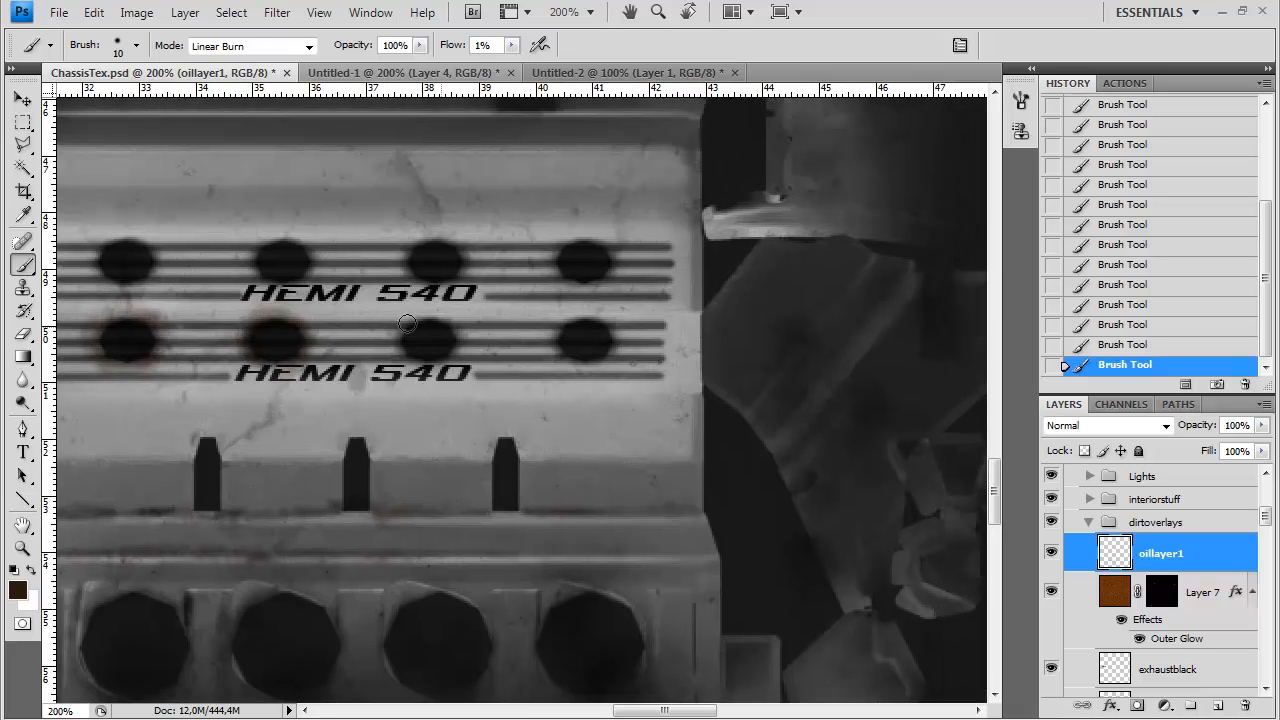
pyautogui.moveTo(439, 325)
pyautogui.mouseDown()
pyautogui.moveTo(451, 357)
pyautogui.moveTo(426, 347)
pyautogui.moveTo(445, 319)
pyautogui.moveTo(384, 336)
pyautogui.moveTo(408, 361)
pyautogui.moveTo(435, 313)
pyautogui.moveTo(442, 327)
pyautogui.moveTo(419, 372)
pyautogui.mouseUp()
pyautogui.moveTo(584, 371)
pyautogui.mouseDown()
pyautogui.moveTo(565, 324)
pyautogui.moveTo(606, 369)
pyautogui.moveTo(587, 340)
pyautogui.mouseUp()
# Add oil streaks to the ledge and seam above the two rightmost round openings
pyautogui.moveTo(522, 515)
pyautogui.mouseDown()
pyautogui.moveTo(476, 523)
pyautogui.moveTo(574, 557)
pyautogui.moveTo(389, 548)
pyautogui.mouseUp()
pyautogui.moveTo(606, 553); pyautogui.dragTo(678, 573)
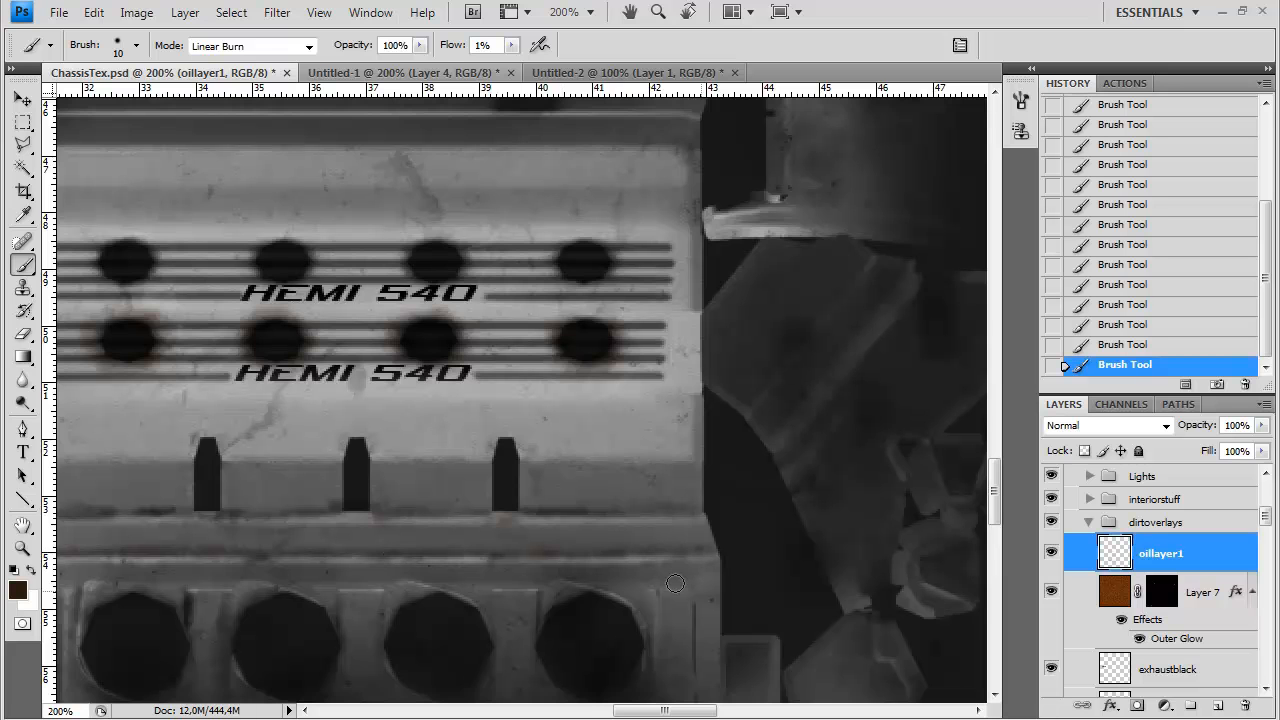
pyautogui.moveTo(580, 580); pyautogui.dragTo(578, 434)
# Paint brownish oil stains around the four holes in the upper row of the HEMI 540 cover
pyautogui.moveTo(425, 266); pyautogui.dragTo(537, 424)
pyautogui.moveTo(512, 268); pyautogui.dragTo(567, 263)
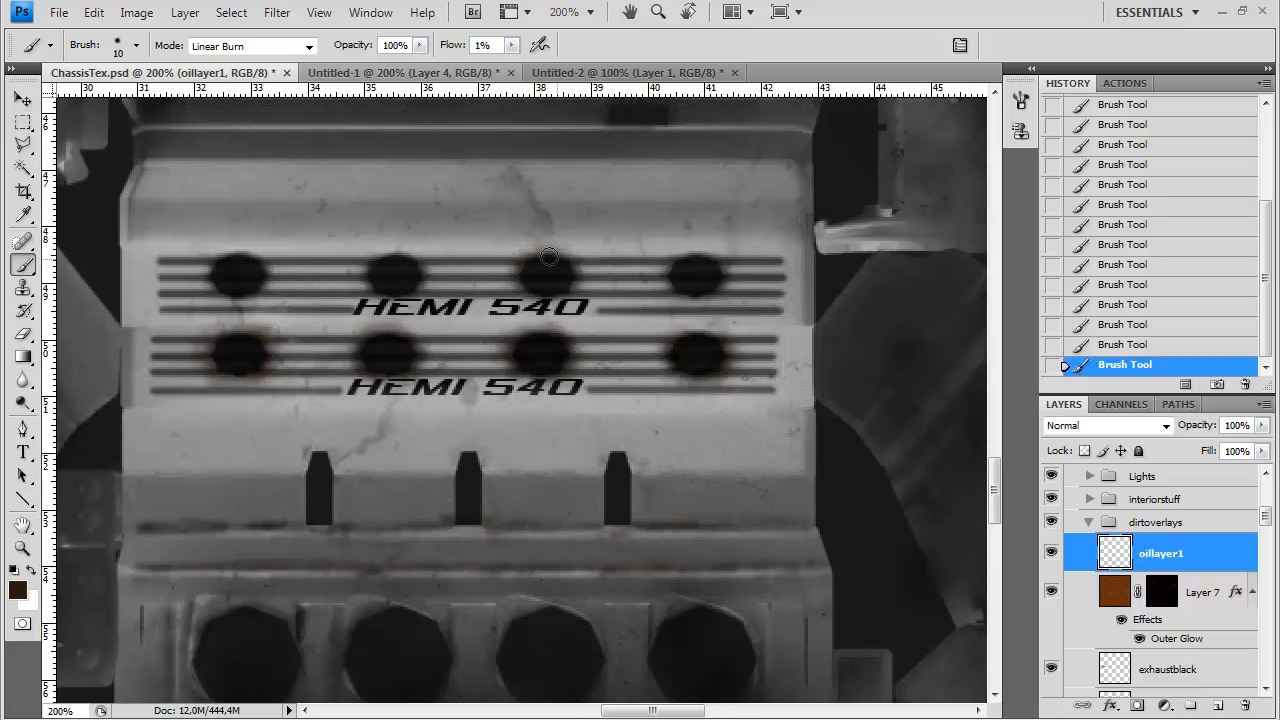
pyautogui.moveTo(689, 261)
pyautogui.mouseDown()
pyautogui.moveTo(669, 265)
pyautogui.moveTo(681, 295)
pyautogui.moveTo(693, 285)
pyautogui.mouseUp()
pyautogui.moveTo(392, 256)
pyautogui.mouseDown()
pyautogui.moveTo(410, 290)
pyautogui.moveTo(376, 290)
pyautogui.moveTo(402, 250)
pyautogui.moveTo(375, 275)
pyautogui.mouseUp()
pyautogui.moveTo(225, 258)
pyautogui.mouseDown()
pyautogui.moveTo(212, 295)
pyautogui.moveTo(265, 283)
pyautogui.moveTo(221, 285)
pyautogui.moveTo(257, 340)
pyautogui.moveTo(271, 414)
pyautogui.mouseUp()
# Paint faint oil stains across the HEMI 540 cover and onto the toothed arch right of the ribbed cylinder
pyautogui.moveTo(160, 307)
pyautogui.mouseDown()
pyautogui.moveTo(410, 305)
pyautogui.moveTo(400, 309)
pyautogui.moveTo(175, 318)
pyautogui.moveTo(235, 276)
pyautogui.moveTo(404, 268)
pyautogui.mouseUp()
pyautogui.moveTo(608, 270)
pyautogui.mouseDown()
pyautogui.moveTo(326, 283)
pyautogui.moveTo(553, 302)
pyautogui.moveTo(503, 305)
pyautogui.moveTo(819, 301)
pyautogui.moveTo(780, 303)
pyautogui.moveTo(819, 319)
pyautogui.moveTo(773, 346)
pyautogui.moveTo(815, 340)
pyautogui.mouseUp()
pyautogui.moveTo(171, 315)
pyautogui.mouseDown()
pyautogui.moveTo(245, 242)
pyautogui.moveTo(835, 250)
pyautogui.mouseUp()
pyautogui.moveTo(726, 229); pyautogui.dragTo(677, 317)
pyautogui.moveTo(768, 302); pyautogui.dragTo(531, 428)
pyautogui.moveTo(565, 119)
pyautogui.mouseDown()
pyautogui.moveTo(541, 187)
pyautogui.moveTo(494, 212)
pyautogui.moveTo(482, 262)
pyautogui.moveTo(523, 346)
pyautogui.mouseUp()
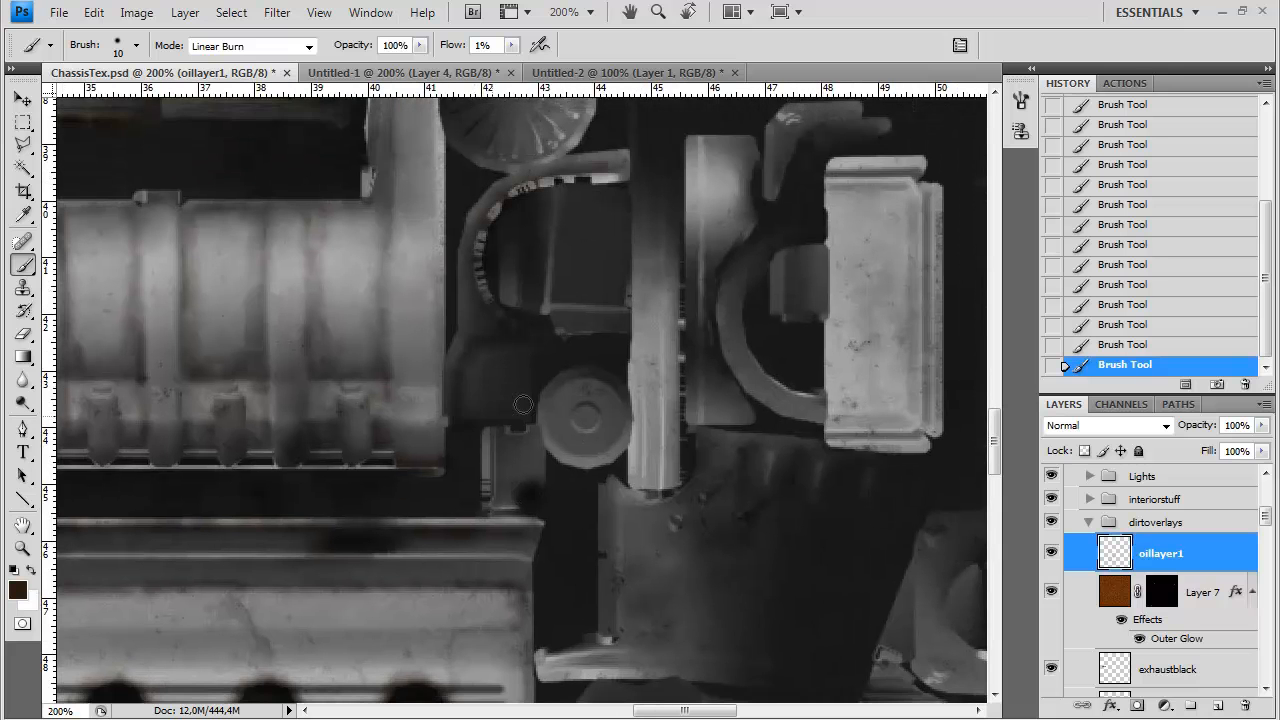
# Paint thin oil lines around the central channel and fins of the oval ribbed cover with a 6 px brush
pyautogui.moveTo(440, 205)
pyautogui.mouseDown()
pyautogui.moveTo(403, 449)
pyautogui.moveTo(385, 456)
pyautogui.mouseUp()
pyautogui.rightClick(435, 251)
pyautogui.moveTo(474, 307); pyautogui.dragTo(467, 307)
pyautogui.click(434, 233)
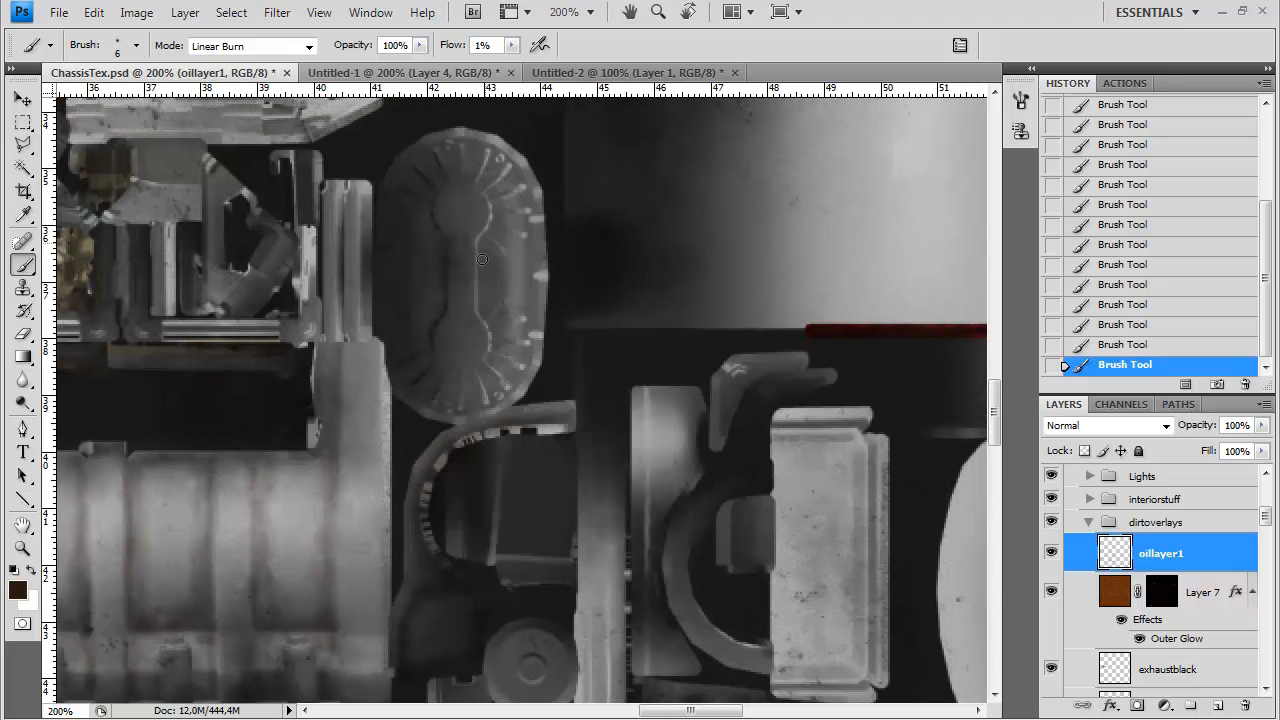
pyautogui.moveTo(515, 351); pyautogui.dragTo(490, 357)
pyautogui.moveTo(518, 373); pyautogui.dragTo(505, 372)
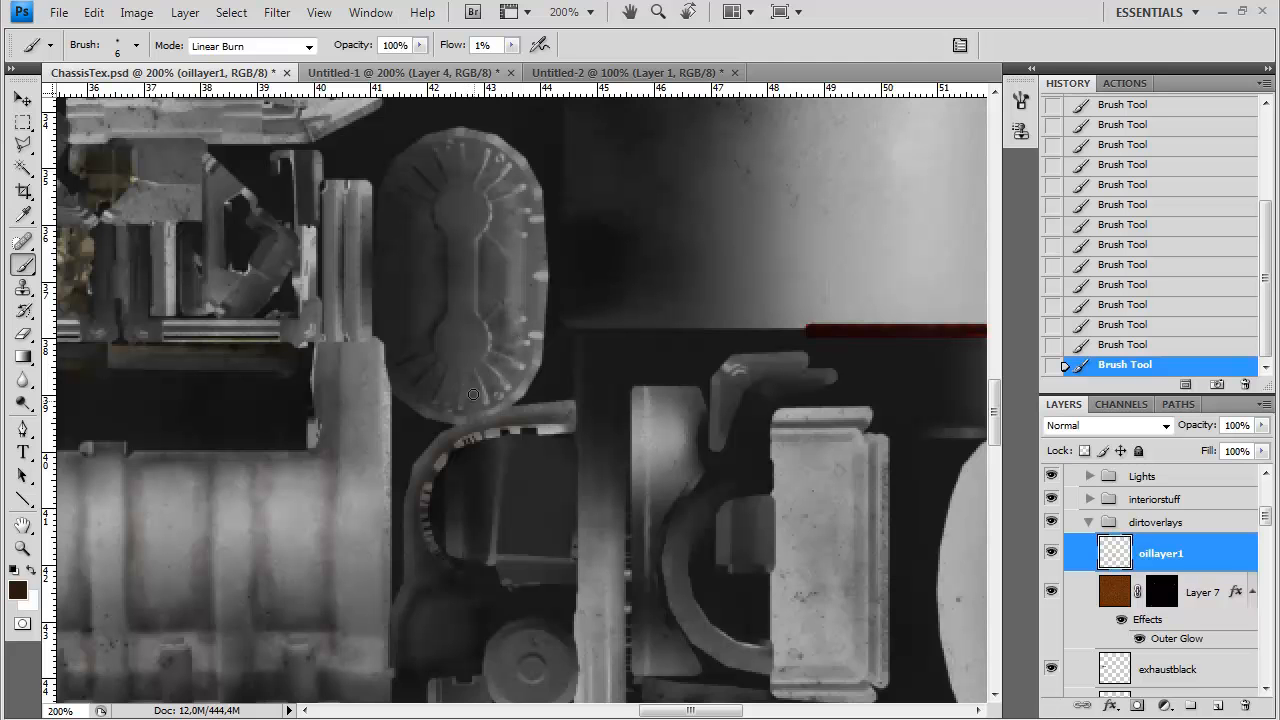
pyautogui.moveTo(411, 413); pyautogui.dragTo(427, 347)
pyautogui.moveTo(453, 170)
pyautogui.mouseDown()
pyautogui.moveTo(495, 173)
pyautogui.moveTo(489, 191)
pyautogui.moveTo(512, 204)
pyautogui.moveTo(505, 259)
pyautogui.mouseUp()
pyautogui.moveTo(404, 270); pyautogui.dragTo(470, 244)
# Shade the left rim of the oval ribbed cover with a 10 px brush
pyautogui.rightClick(444, 200)
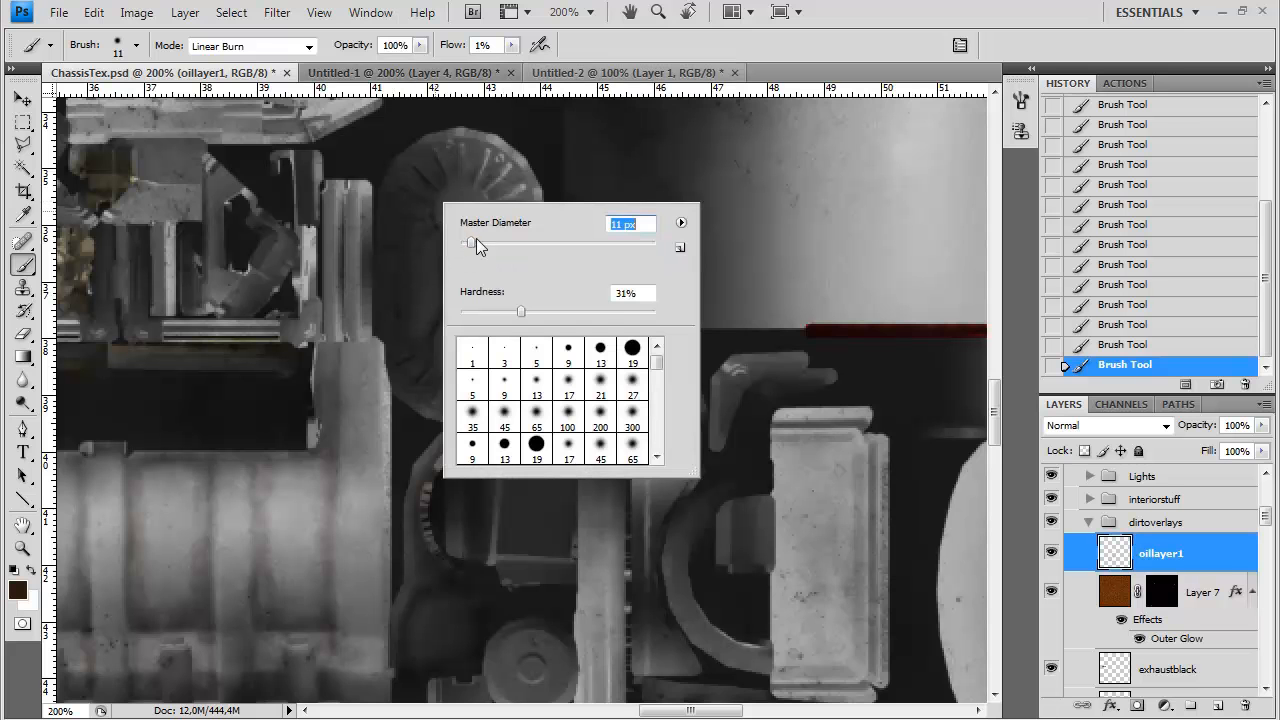
pyautogui.click(385, 216)
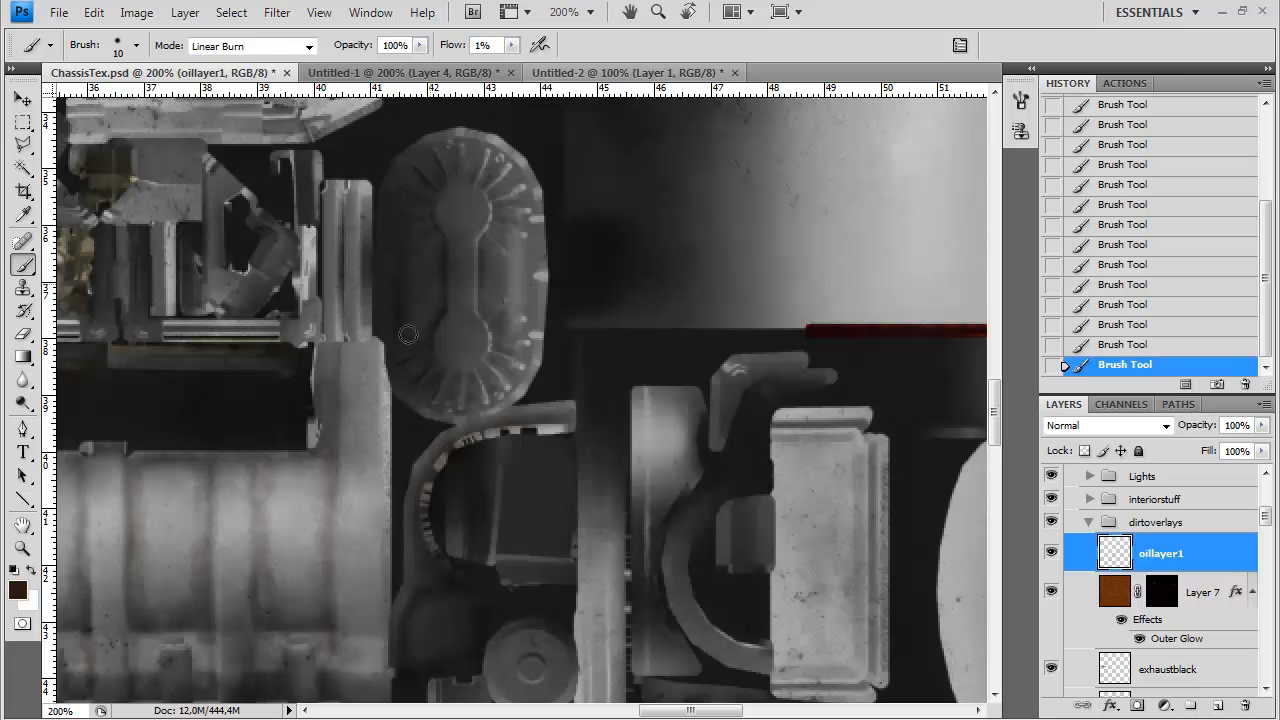
pyautogui.moveTo(377, 315); pyautogui.dragTo(449, 351)
pyautogui.moveTo(398, 245)
pyautogui.mouseDown()
pyautogui.moveTo(407, 345)
pyautogui.moveTo(410, 328)
pyautogui.mouseUp()
# Paint small oil stains on the gold engine part and the long silver bracket above it
pyautogui.moveTo(211, 261); pyautogui.dragTo(460, 318)
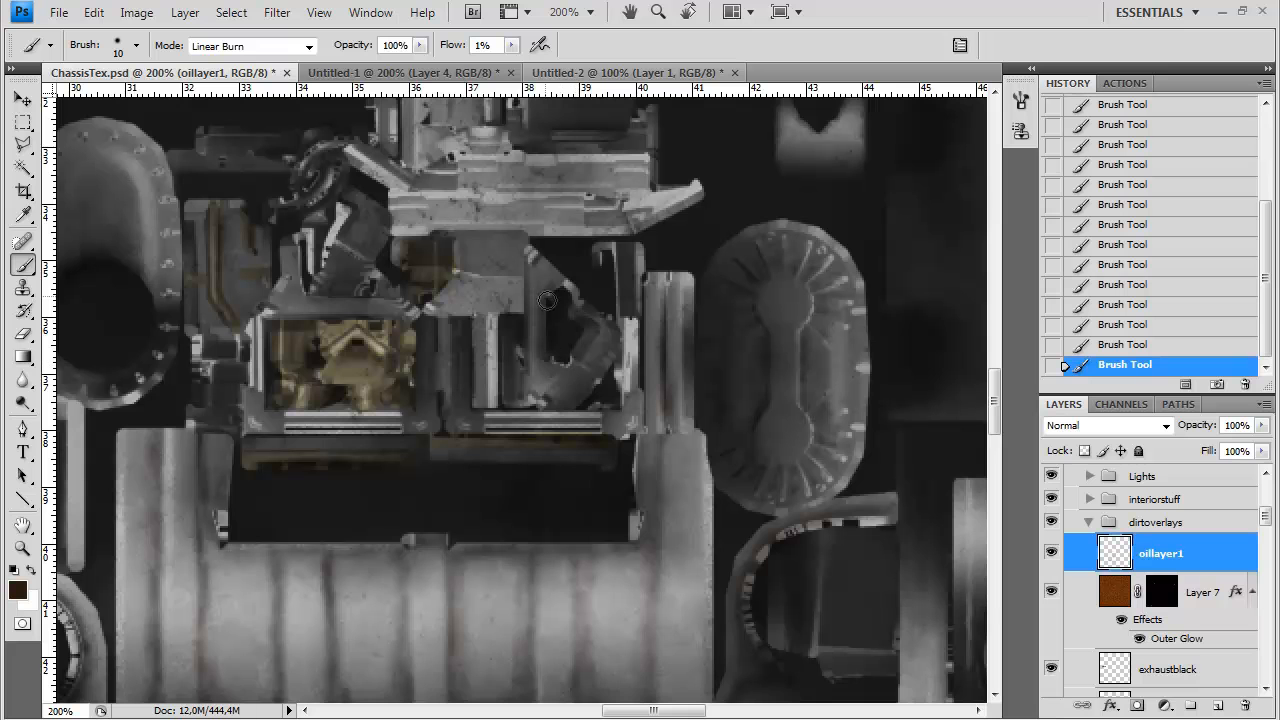
pyautogui.moveTo(370, 346); pyautogui.dragTo(359, 342)
pyautogui.moveTo(250, 211); pyautogui.dragTo(254, 289)
pyautogui.moveTo(159, 345); pyautogui.dragTo(289, 378)
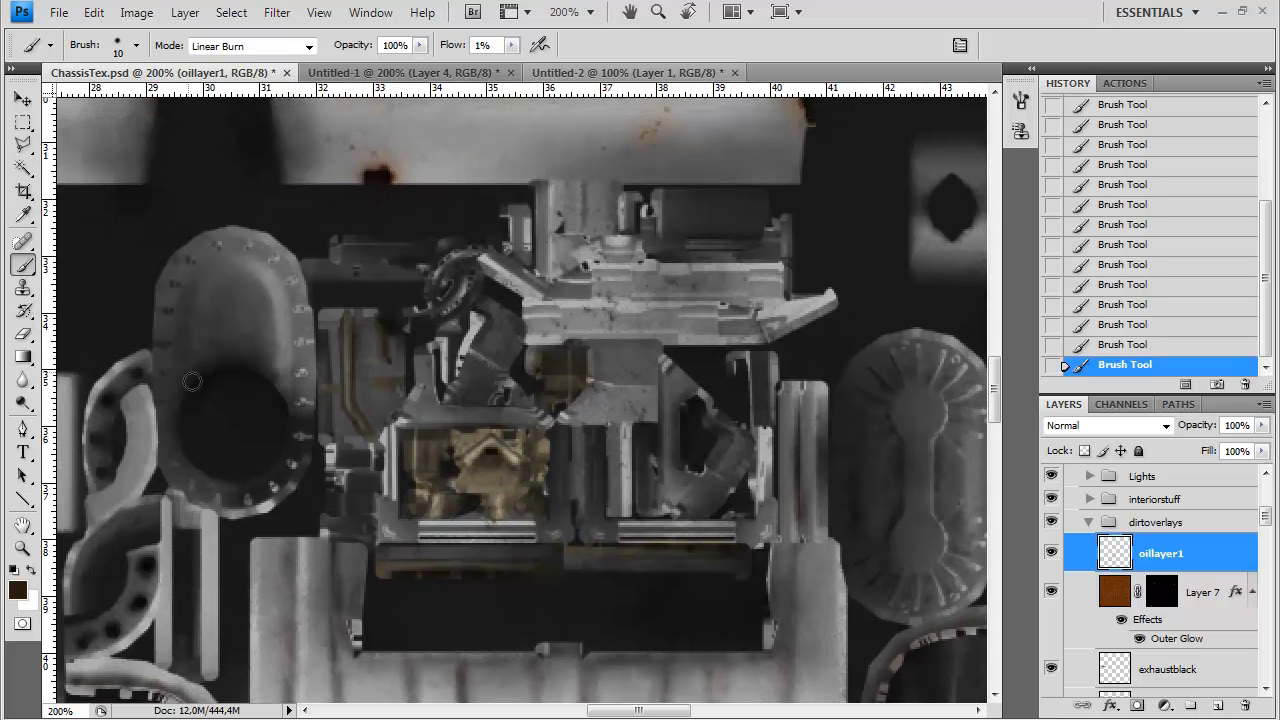
pyautogui.moveTo(722, 239); pyautogui.dragTo(552, 285)
pyautogui.moveTo(455, 345); pyautogui.dragTo(392, 349)
pyautogui.moveTo(548, 352)
pyautogui.mouseDown()
pyautogui.moveTo(582, 353)
pyautogui.moveTo(551, 362)
pyautogui.mouseUp()
# Paint oil stains around the diamond-shaped hole in the small light plate at 4% flow
pyautogui.moveTo(588, 407); pyautogui.dragTo(331, 362)
pyautogui.click(511, 45)
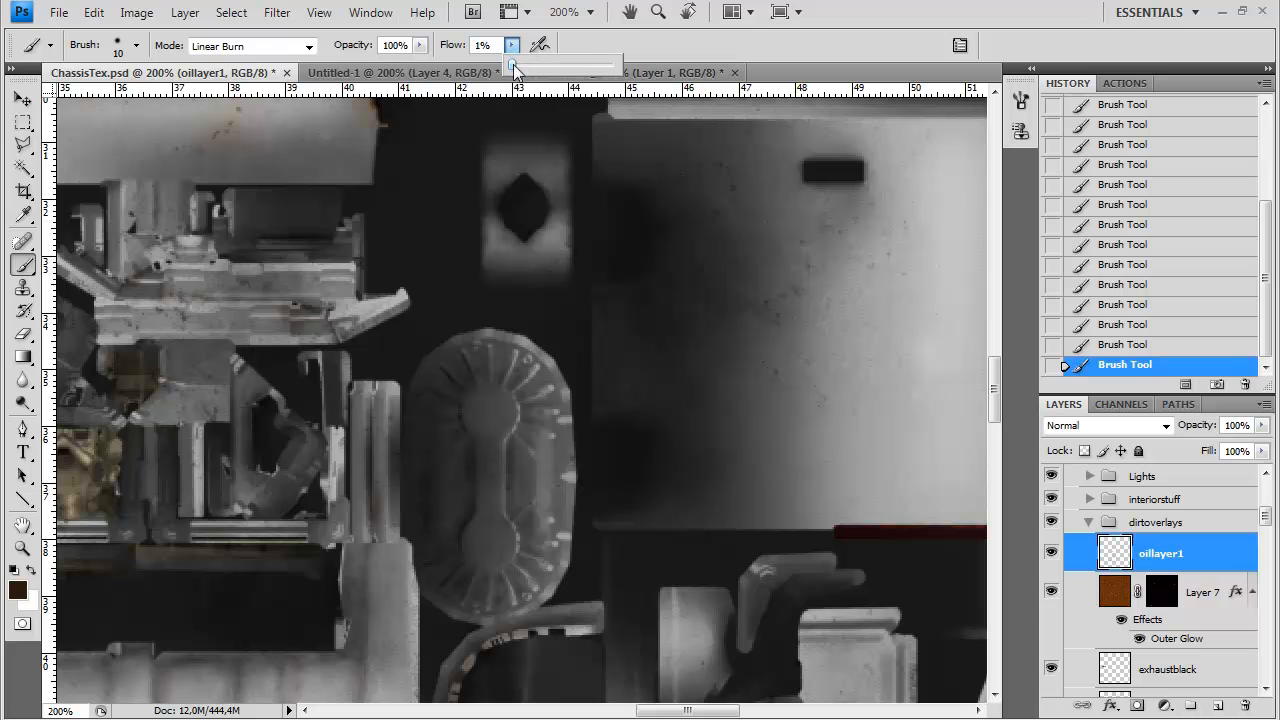
pyautogui.moveTo(511, 66); pyautogui.dragTo(515, 66)
pyautogui.moveTo(531, 183)
pyautogui.mouseDown()
pyautogui.moveTo(510, 200)
pyautogui.moveTo(525, 245)
pyautogui.moveTo(540, 228)
pyautogui.mouseUp()
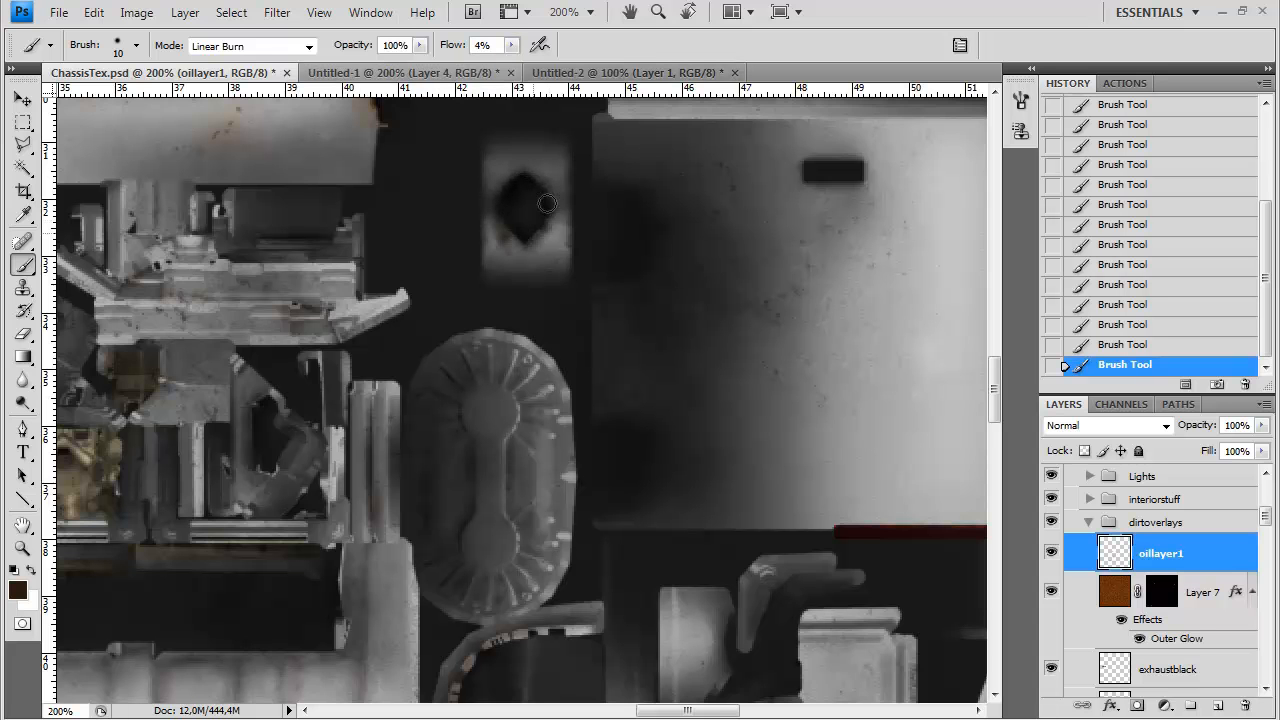
# Paint small oil stains along the lower panels and bottom edge of the four-hole engine block at 2% flow
pyautogui.scroll(-10, 500, 340)
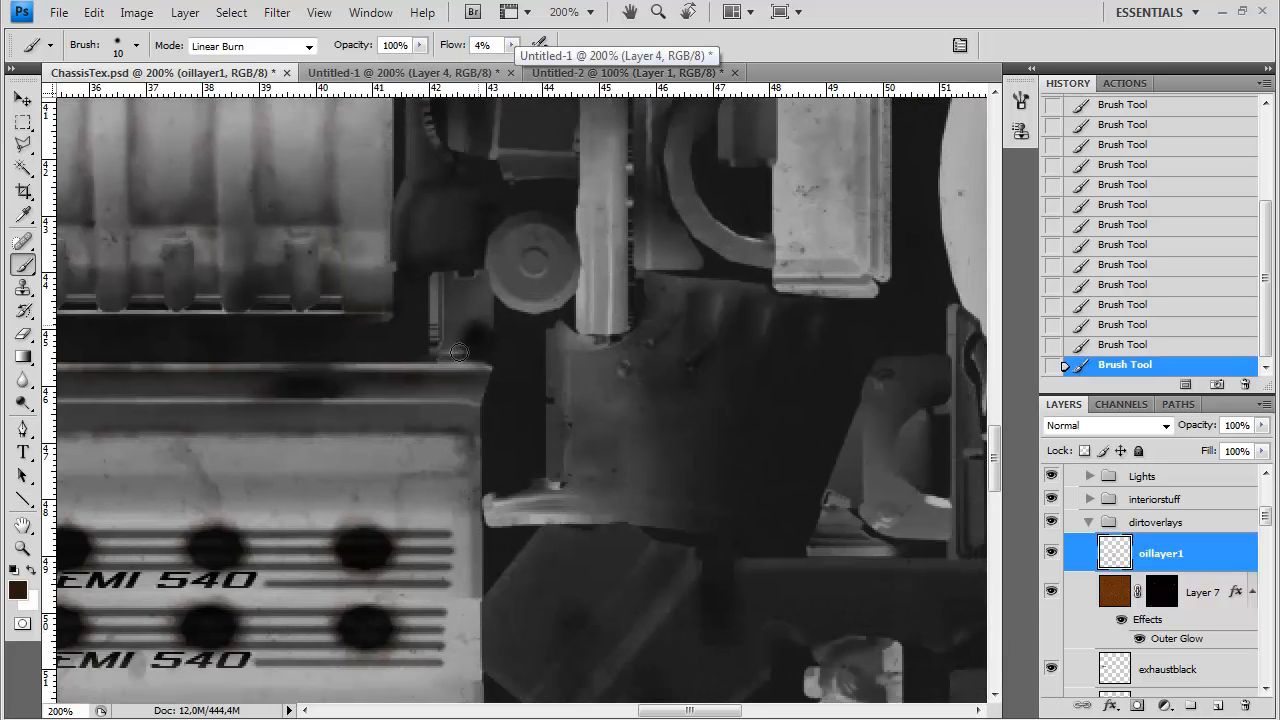
pyautogui.hscroll(-5, 470, 412)
pyautogui.scroll(-10, 614, 289)
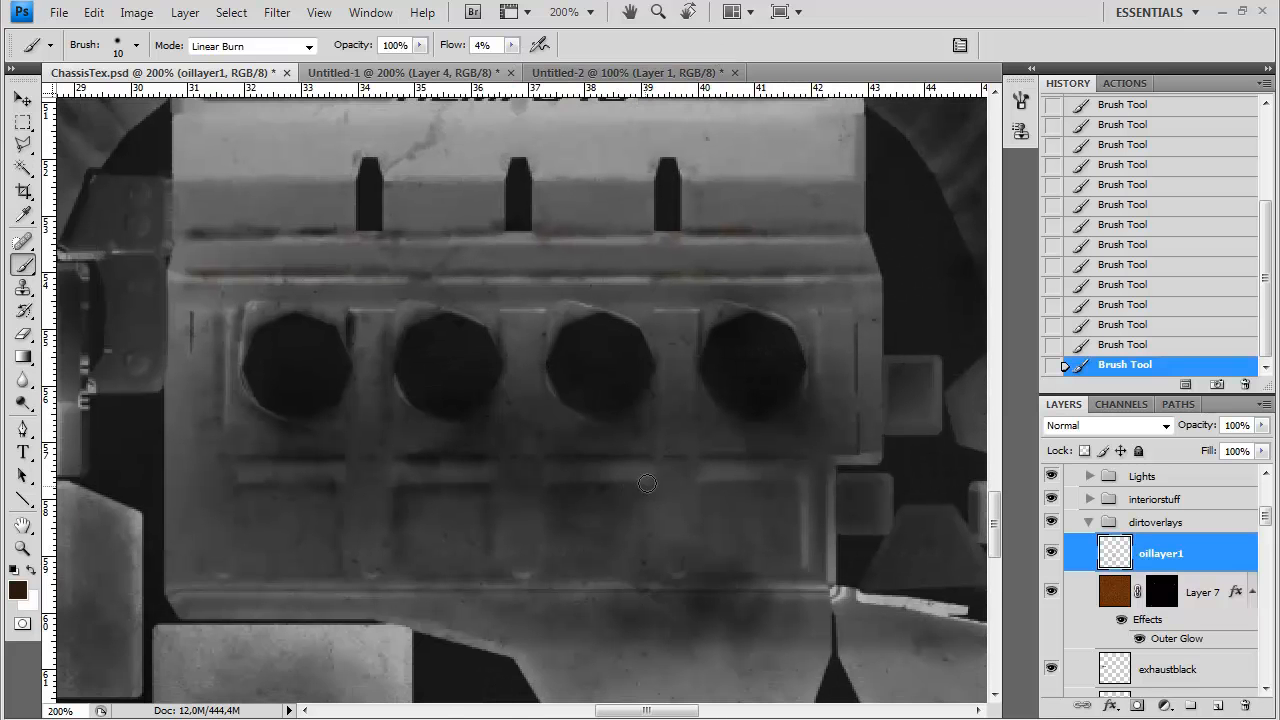
pyautogui.click(511, 45)
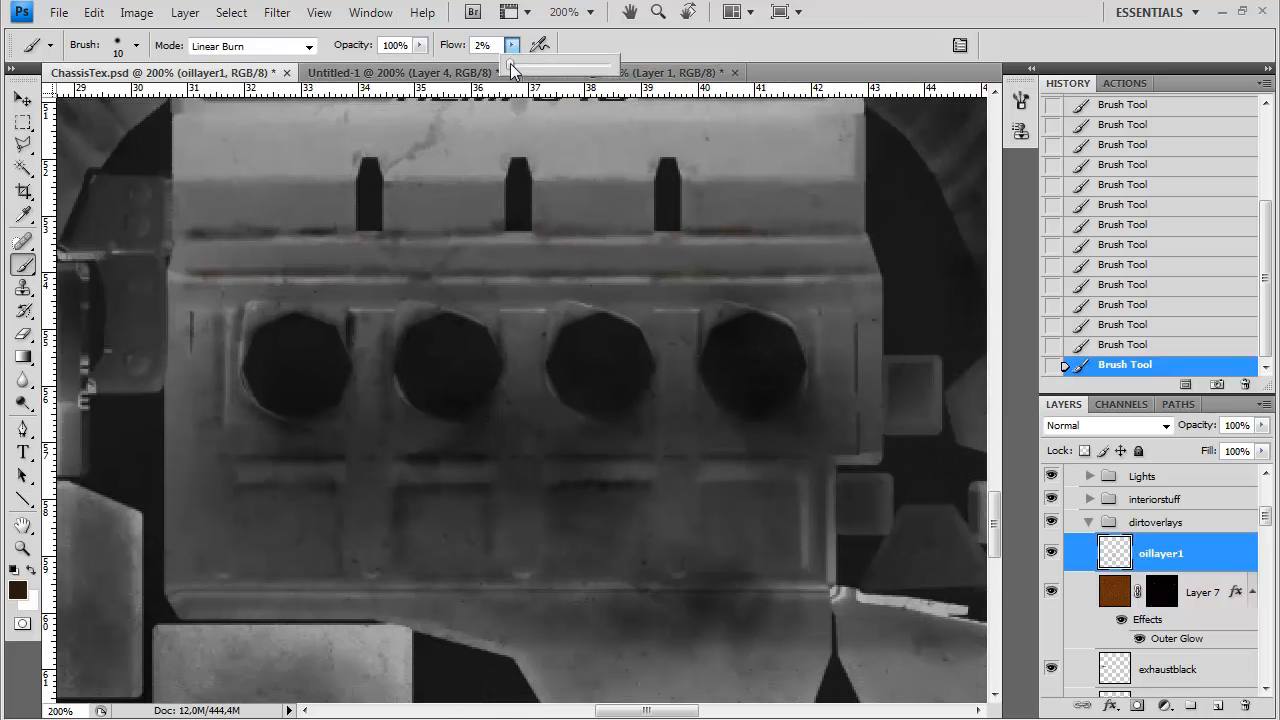
pyautogui.click(607, 529)
pyautogui.moveTo(366, 581); pyautogui.dragTo(203, 573)
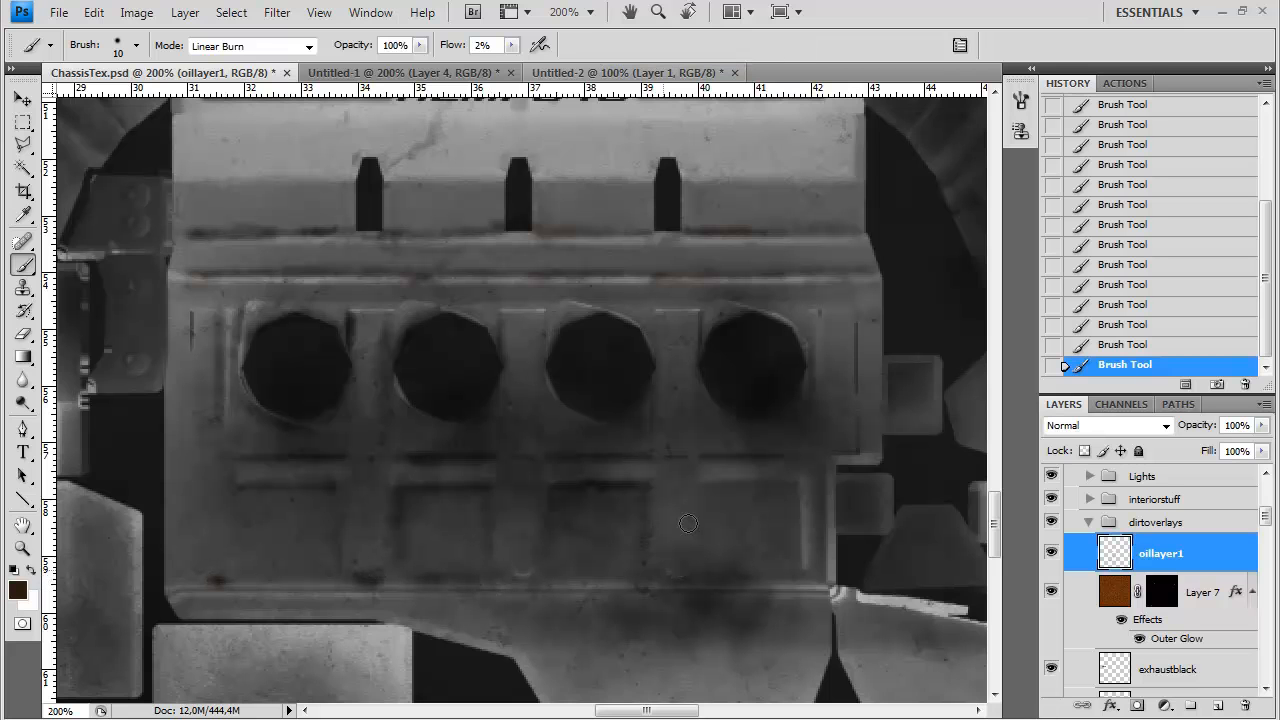
# Darken the panel recesses, ledges and round hole rims of the engine block with an 8 px brush
pyautogui.rightClick(734, 427)
pyautogui.press('Return')
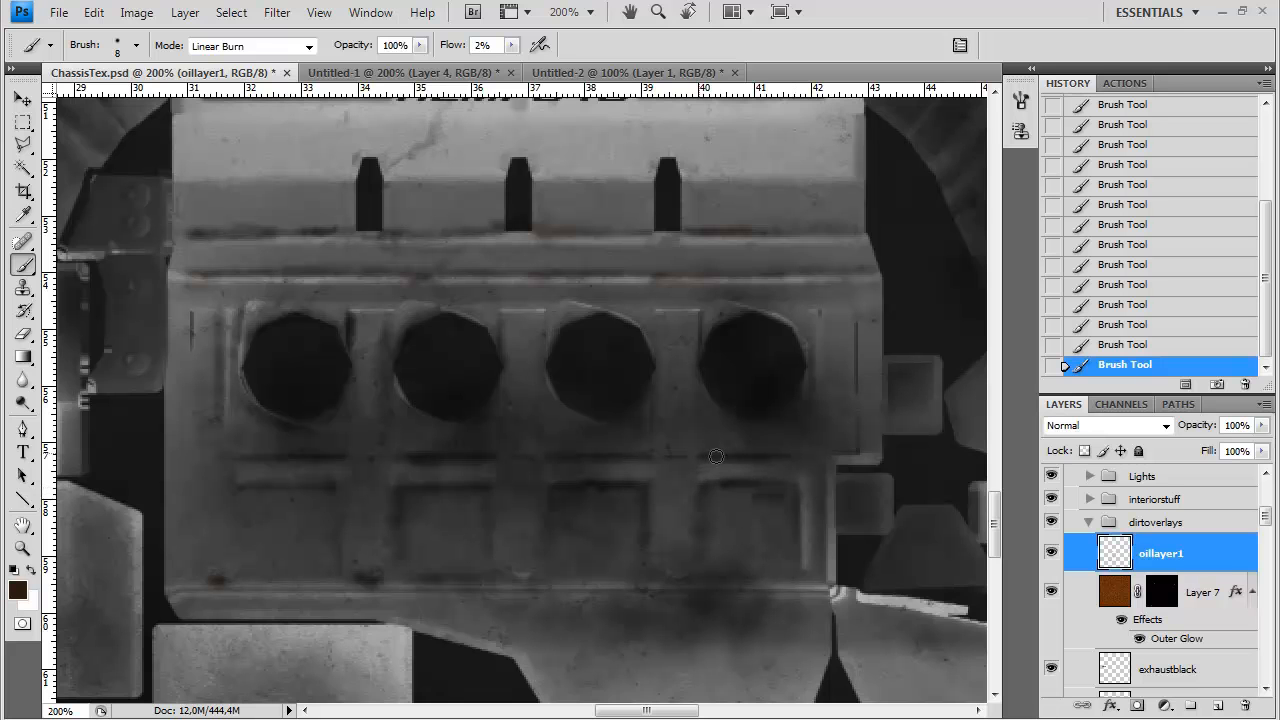
pyautogui.moveTo(558, 319); pyautogui.dragTo(494, 330)
pyautogui.moveTo(684, 311); pyautogui.dragTo(627, 320)
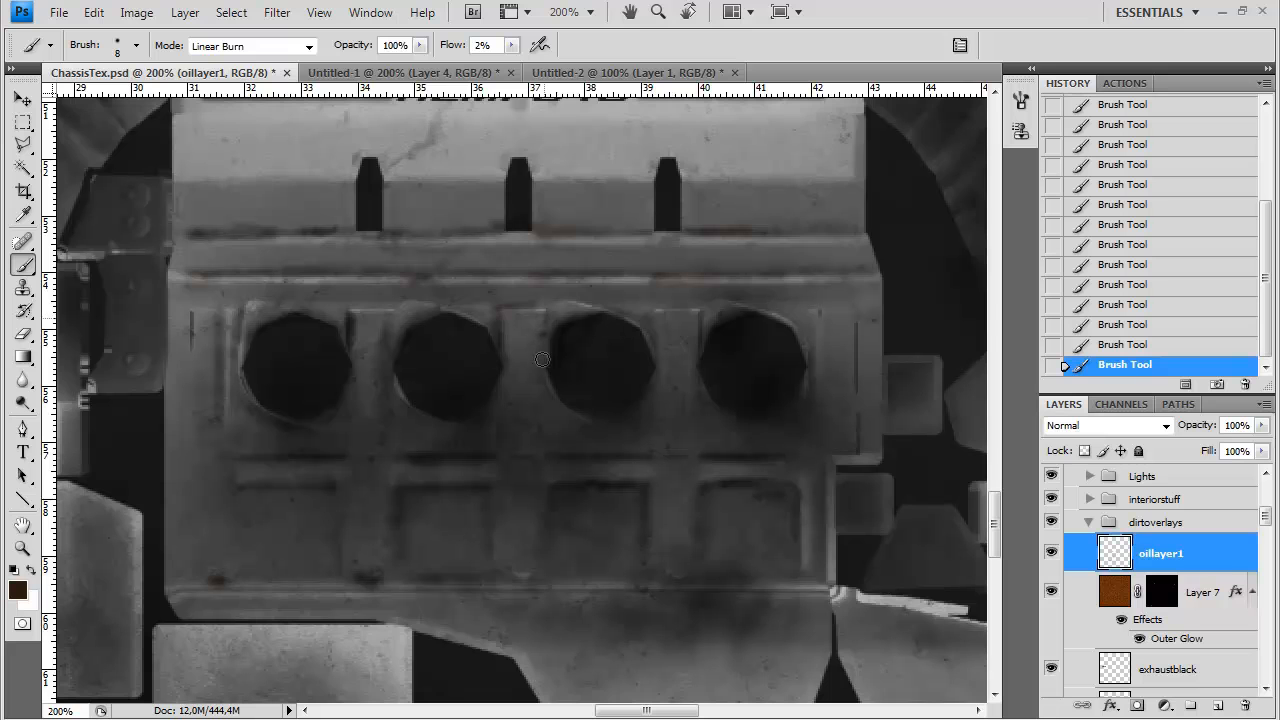
pyautogui.moveTo(523, 451)
pyautogui.mouseDown()
pyautogui.moveTo(371, 458)
pyautogui.moveTo(362, 478)
pyautogui.moveTo(218, 457)
pyautogui.mouseUp()
pyautogui.moveTo(236, 603); pyautogui.dragTo(812, 590)
pyautogui.moveTo(804, 509); pyautogui.dragTo(620, 489)
pyautogui.moveTo(641, 352); pyautogui.dragTo(642, 305)
pyautogui.moveTo(533, 281); pyautogui.dragTo(532, 286)
pyautogui.moveTo(369, 285); pyautogui.dragTo(425, 399)
# Paint soft oil stains on the upper corners of the large dark bracket with a 15 px brush at 3% flow
pyautogui.rightClick(449, 397)
pyautogui.click(486, 441)
pyautogui.moveTo(512, 46); pyautogui.dragTo(514, 47)
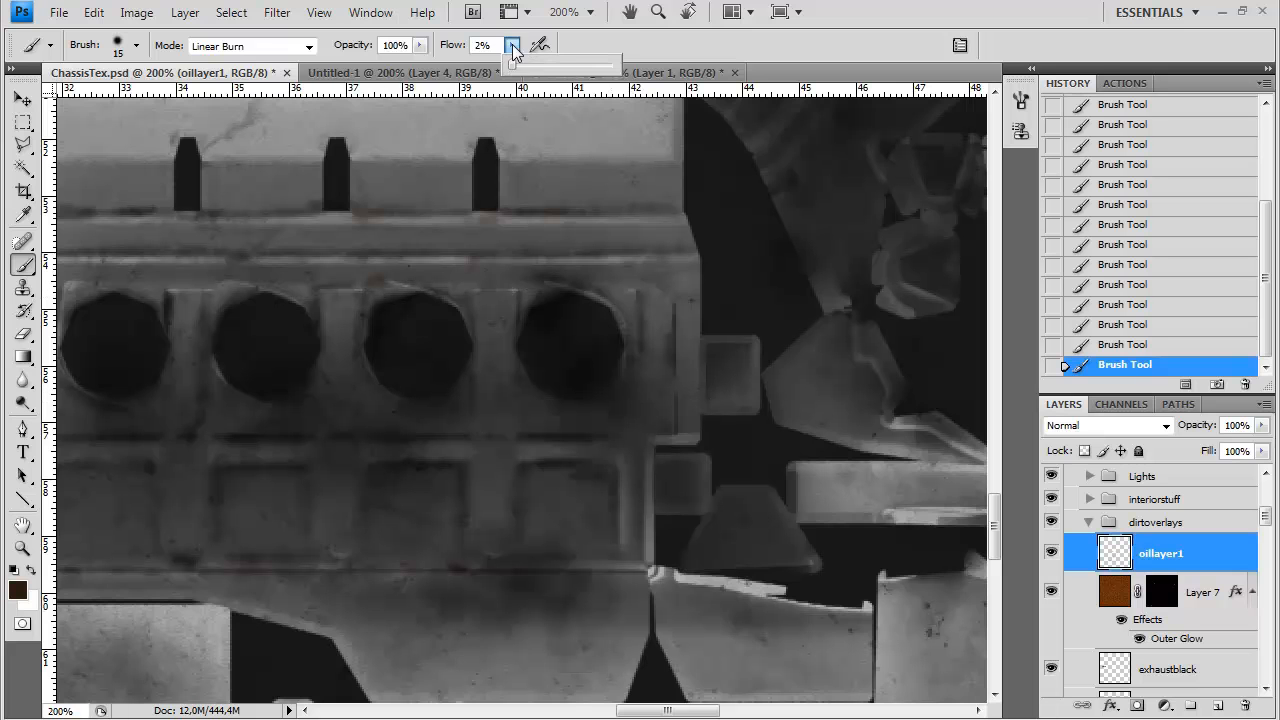
pyautogui.moveTo(419, 405)
pyautogui.mouseDown()
pyautogui.moveTo(394, 422)
pyautogui.moveTo(467, 447)
pyautogui.moveTo(547, 423)
pyautogui.moveTo(543, 387)
pyautogui.moveTo(621, 369)
pyautogui.moveTo(774, 372)
pyautogui.mouseUp()
pyautogui.moveTo(383, 321)
pyautogui.mouseDown()
pyautogui.moveTo(391, 387)
pyautogui.moveTo(427, 422)
pyautogui.moveTo(400, 420)
pyautogui.mouseUp()
pyautogui.moveTo(223, 396); pyautogui.dragTo(250, 404)
pyautogui.moveTo(860, 409); pyautogui.dragTo(450, 528)
pyautogui.moveTo(653, 350); pyautogui.dragTo(467, 399)
pyautogui.moveTo(463, 175); pyautogui.dragTo(481, 237)
pyautogui.moveTo(799, 171)
pyautogui.mouseDown()
pyautogui.moveTo(799, 233)
pyautogui.moveTo(795, 195)
pyautogui.mouseUp()
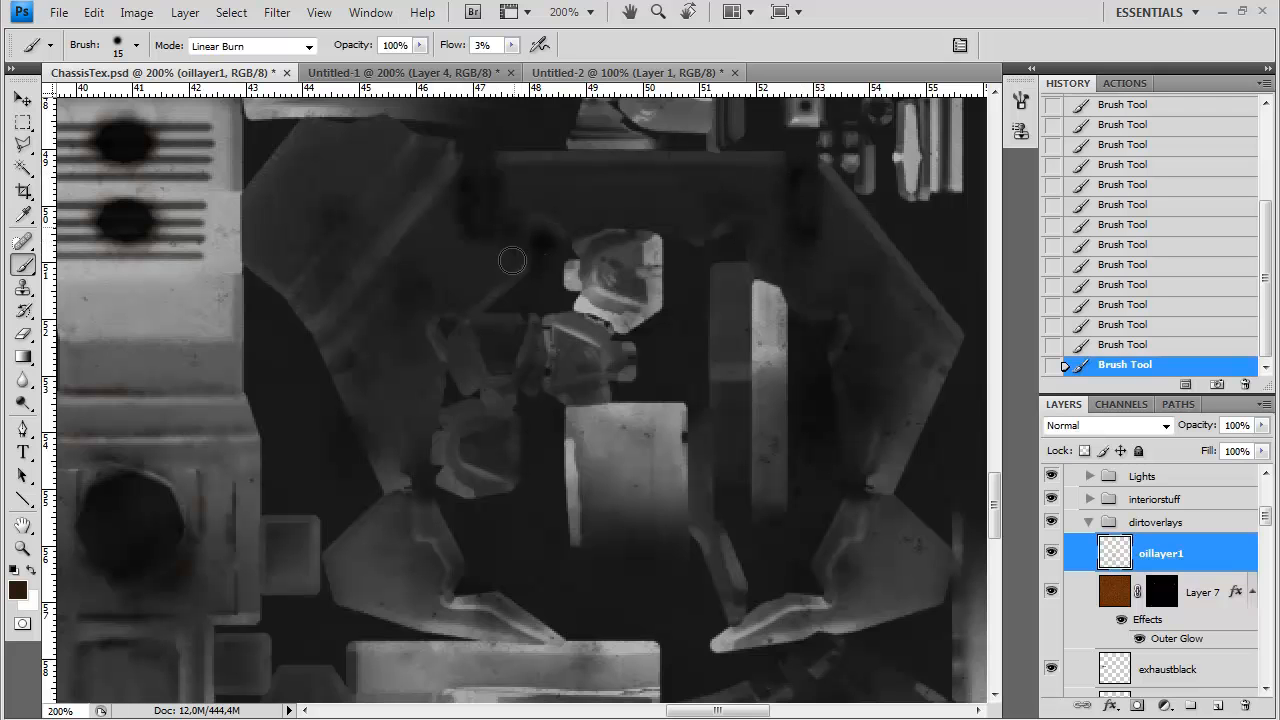
# Paint faint stains on the left plate, arm and foot of the dark bracket with a 12 px brush at 2% flow
pyautogui.rightClick(509, 260)
pyautogui.moveTo(543, 303); pyautogui.dragTo(538, 305)
pyautogui.click(511, 45)
pyautogui.click(520, 67)
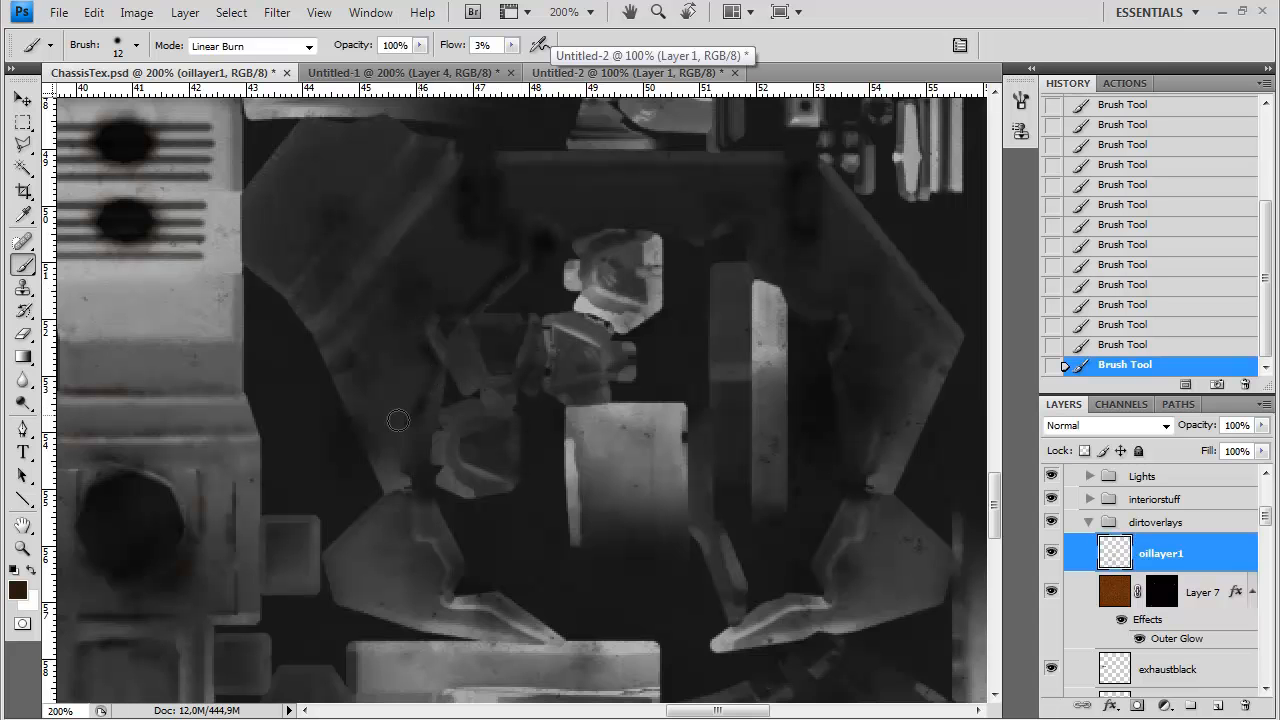
pyautogui.scroll(5, 391, 357)
pyautogui.moveTo(512, 52); pyautogui.dragTo(505, 60)
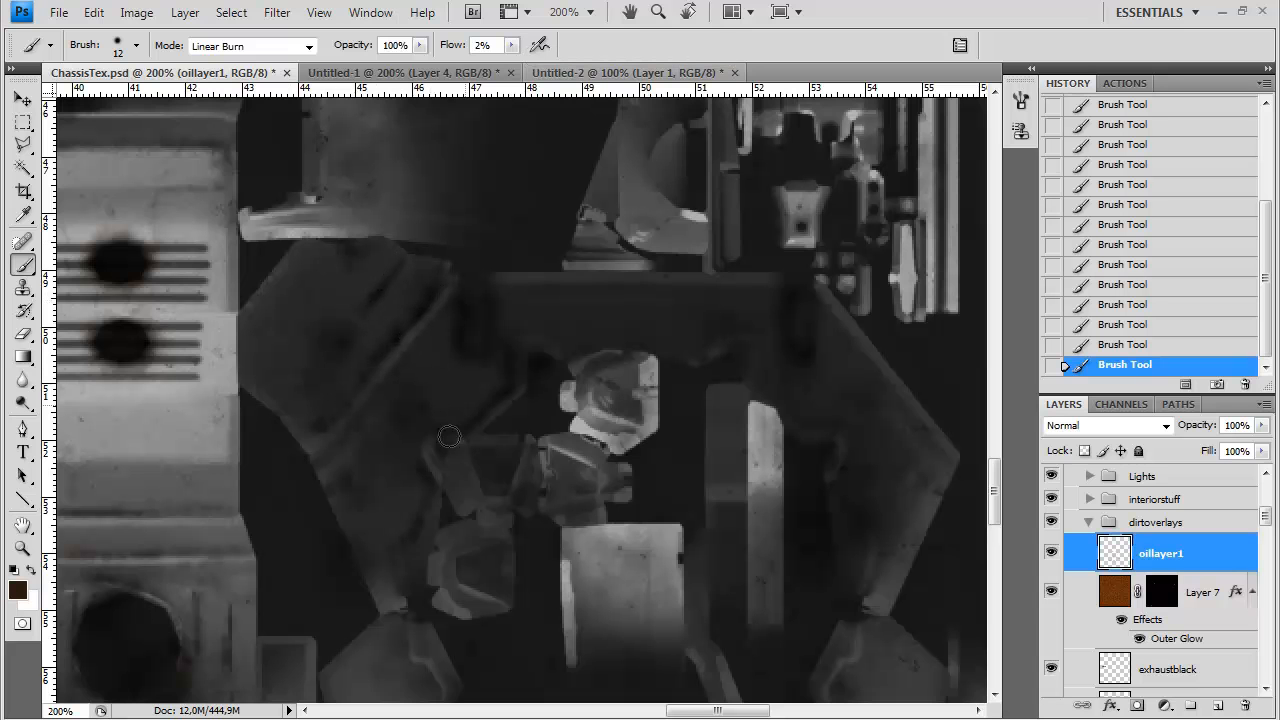
pyautogui.moveTo(458, 642); pyautogui.dragTo(453, 500)
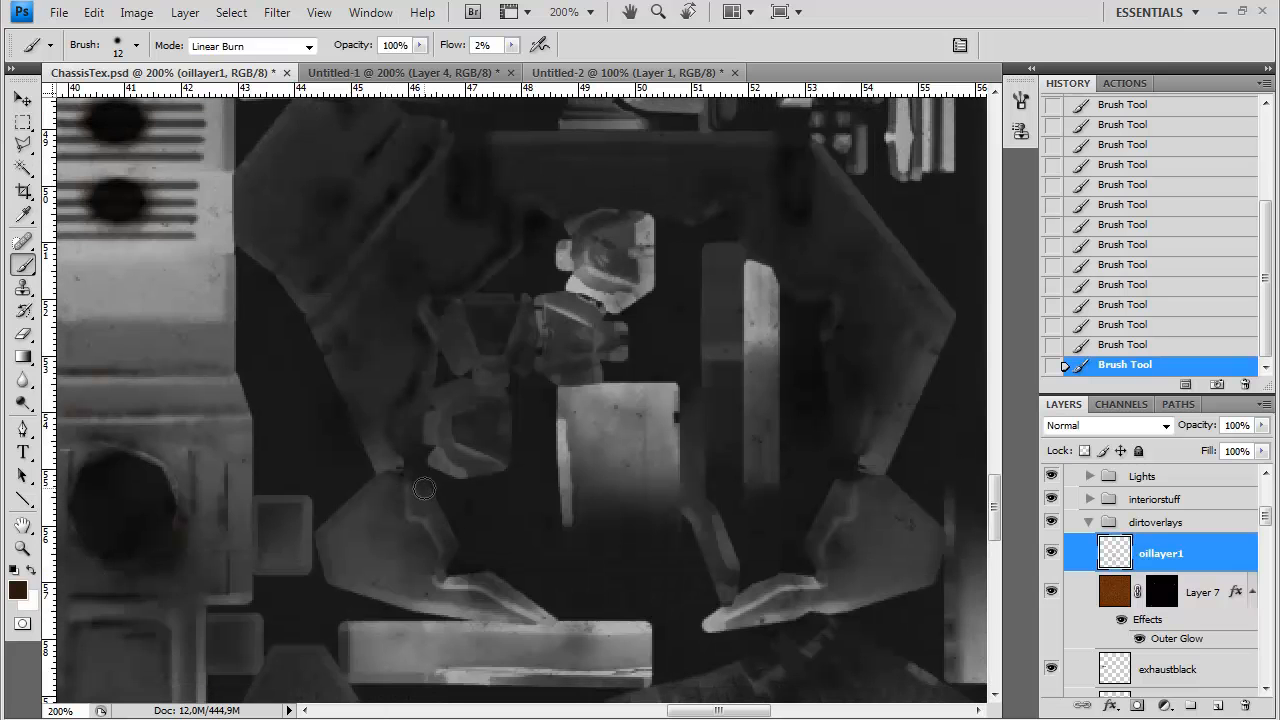
pyautogui.moveTo(479, 599); pyautogui.dragTo(421, 585)
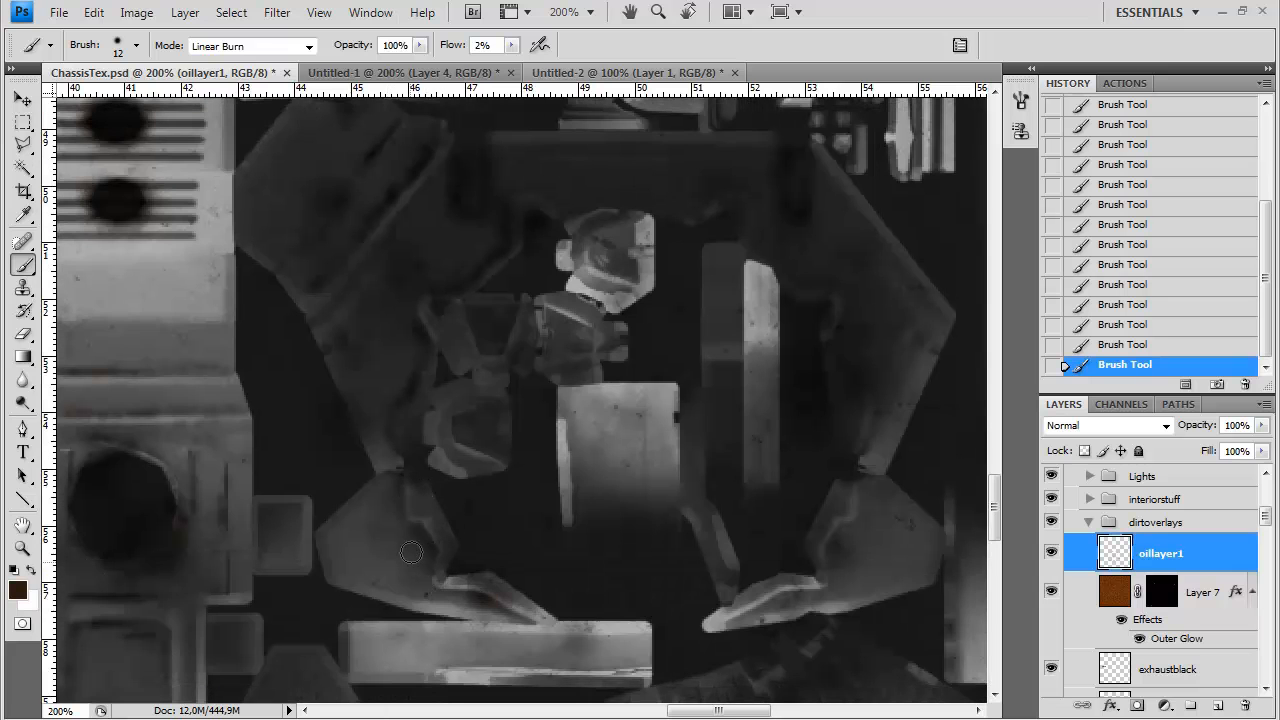
# Paint small oil stains on the light cap inside the bracket and on the dark plate below the vertical shaft
pyautogui.moveTo(584, 277); pyautogui.dragTo(445, 342)
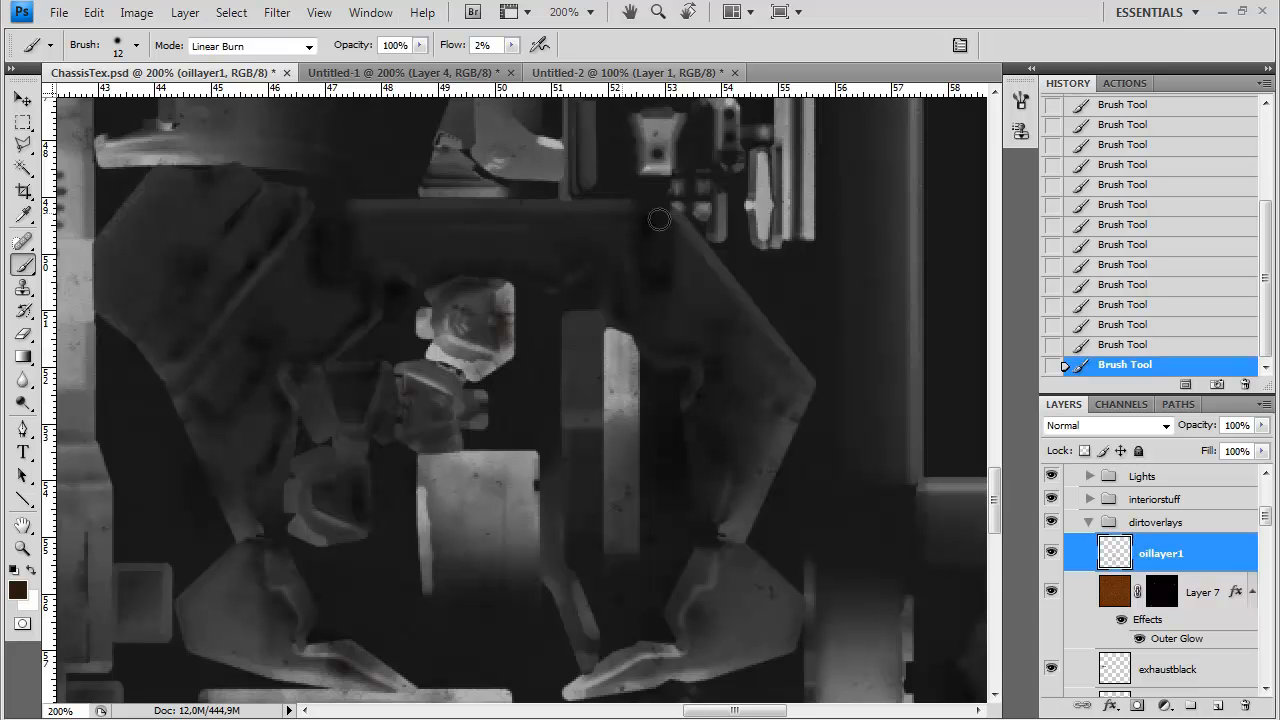
pyautogui.moveTo(400, 260)
pyautogui.mouseDown()
pyautogui.moveTo(511, 417)
pyautogui.moveTo(616, 657)
pyautogui.mouseUp()
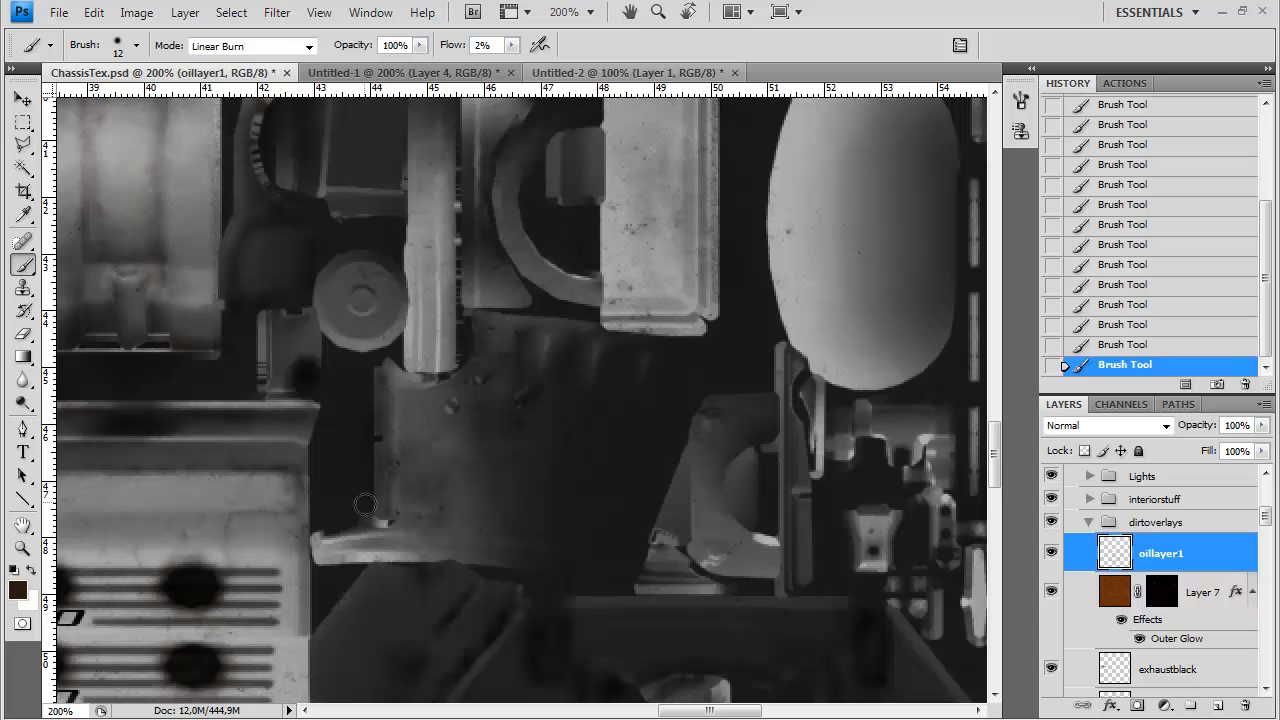
pyautogui.moveTo(533, 319)
pyautogui.mouseDown()
pyautogui.moveTo(589, 321)
pyautogui.moveTo(573, 370)
pyautogui.mouseUp()
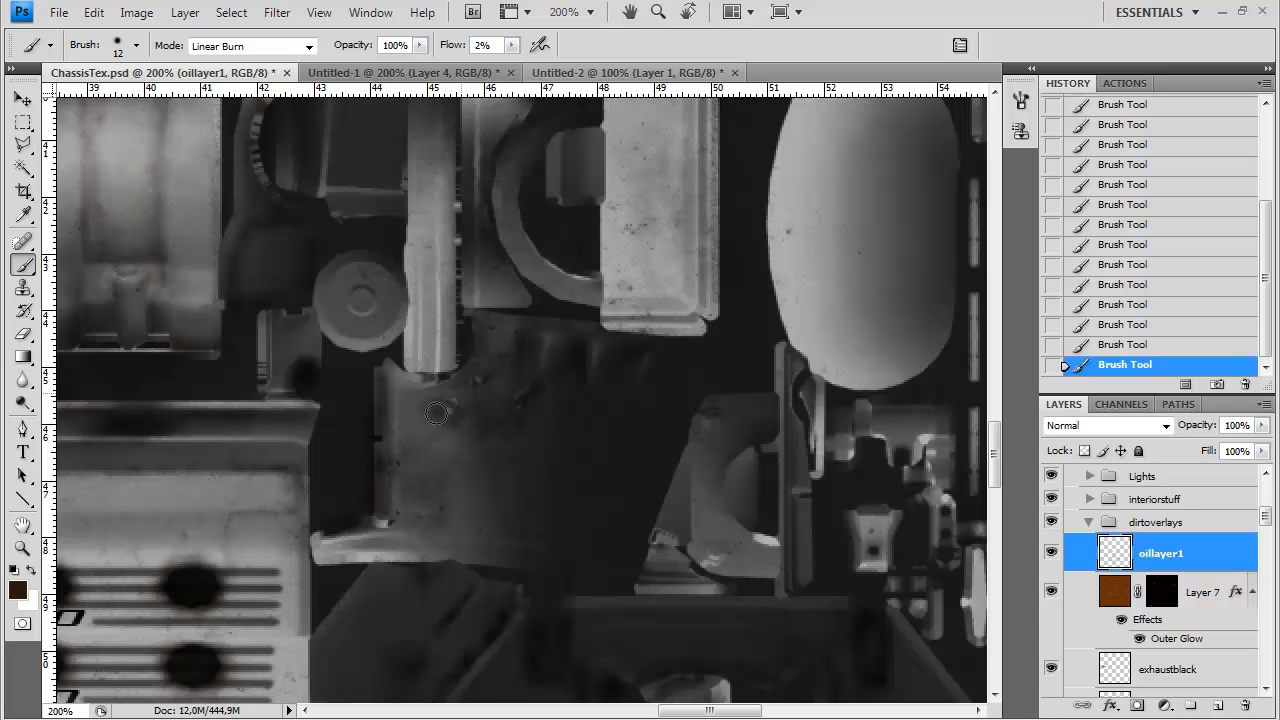
pyautogui.moveTo(423, 325); pyautogui.dragTo(414, 448)
pyautogui.moveTo(421, 399); pyautogui.dragTo(420, 431)
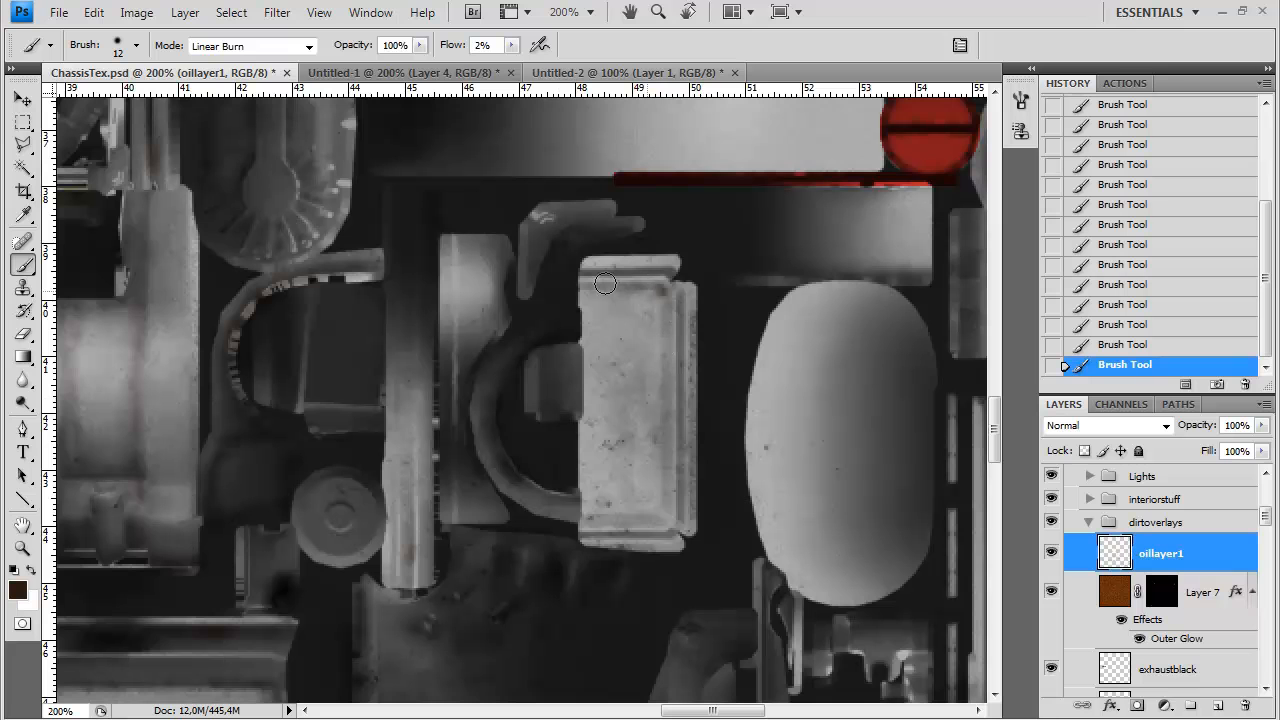
# Paint a faint brown stain over the bright lower end of the curved bracket beside the dark plate
pyautogui.moveTo(757, 457); pyautogui.dragTo(489, 300)
pyautogui.moveTo(597, 504); pyautogui.dragTo(558, 294)
pyautogui.moveTo(429, 289)
pyautogui.mouseDown()
pyautogui.moveTo(413, 297)
pyautogui.moveTo(401, 378)
pyautogui.moveTo(379, 404)
pyautogui.mouseUp()
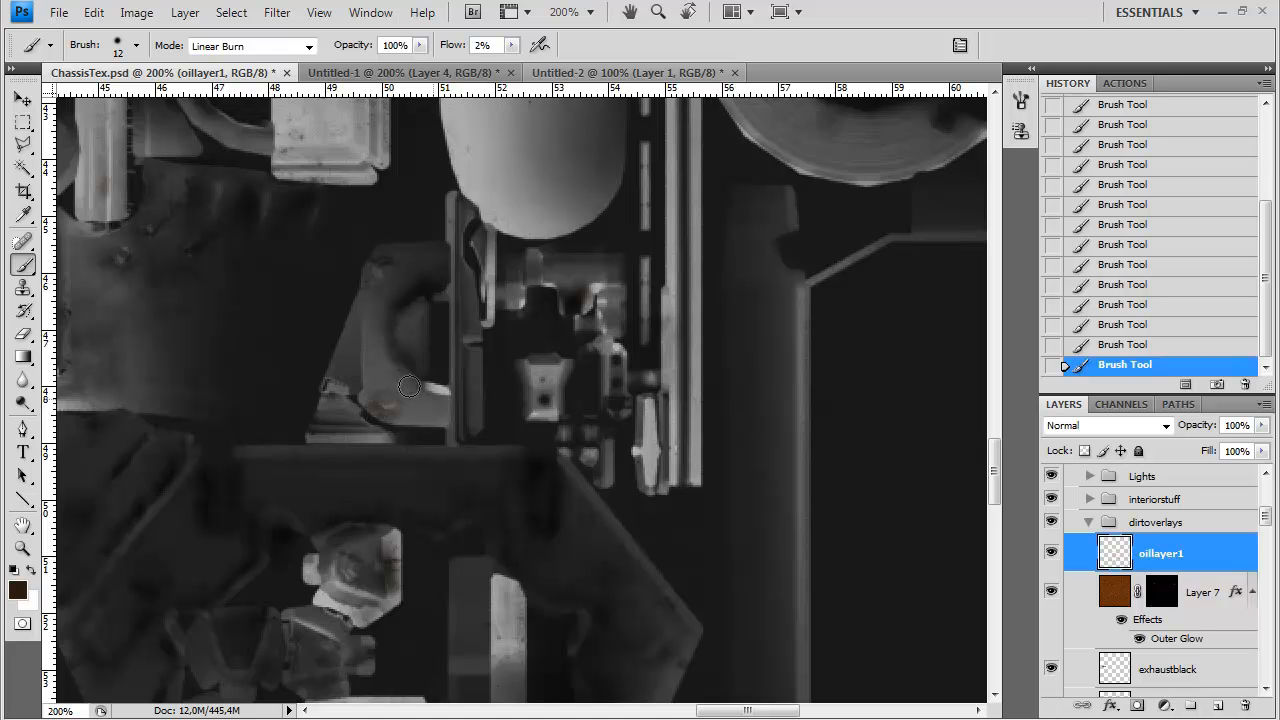
# Paint thin oil lines along the ribs, top edge and bottom flange of the gearbox housing with an 8 px brush
pyautogui.moveTo(518, 324); pyautogui.dragTo(311, 534)
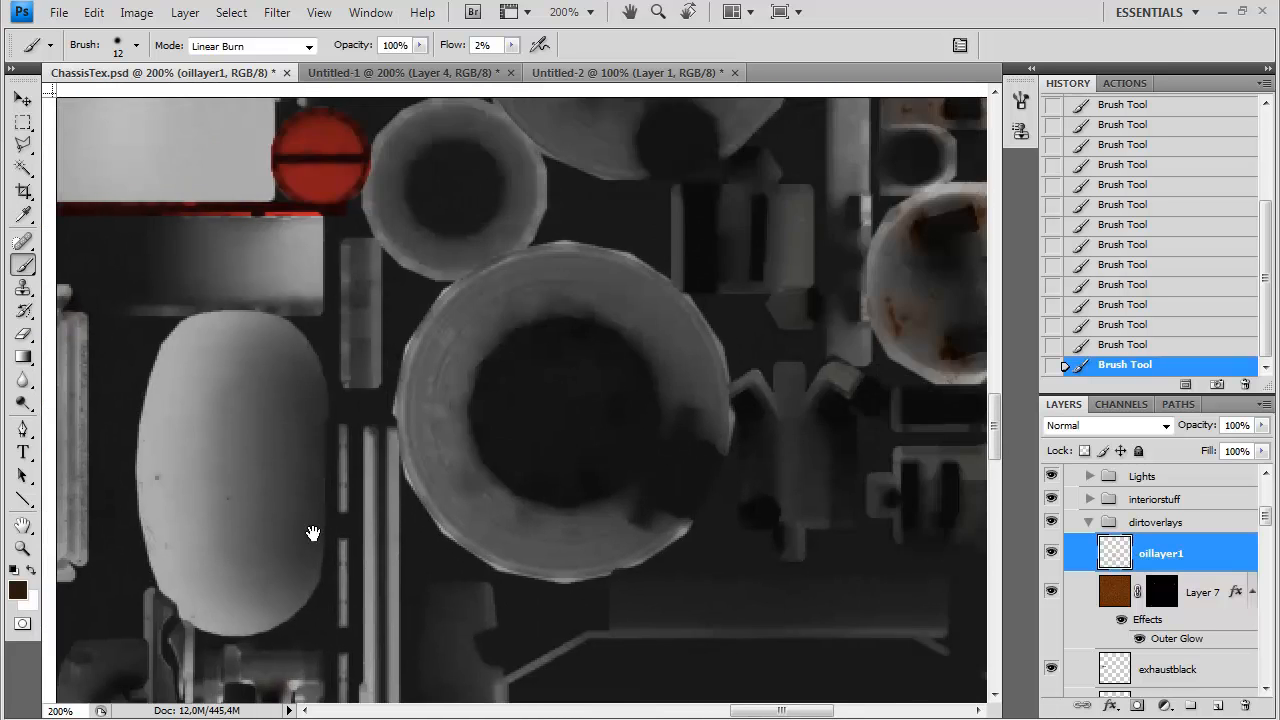
pyautogui.moveTo(270, 640); pyautogui.dragTo(533, 226)
pyautogui.moveTo(250, 640); pyautogui.dragTo(414, 437)
pyautogui.moveTo(450, 570)
pyautogui.mouseDown()
pyautogui.moveTo(337, 323)
pyautogui.moveTo(330, 168)
pyautogui.mouseUp()
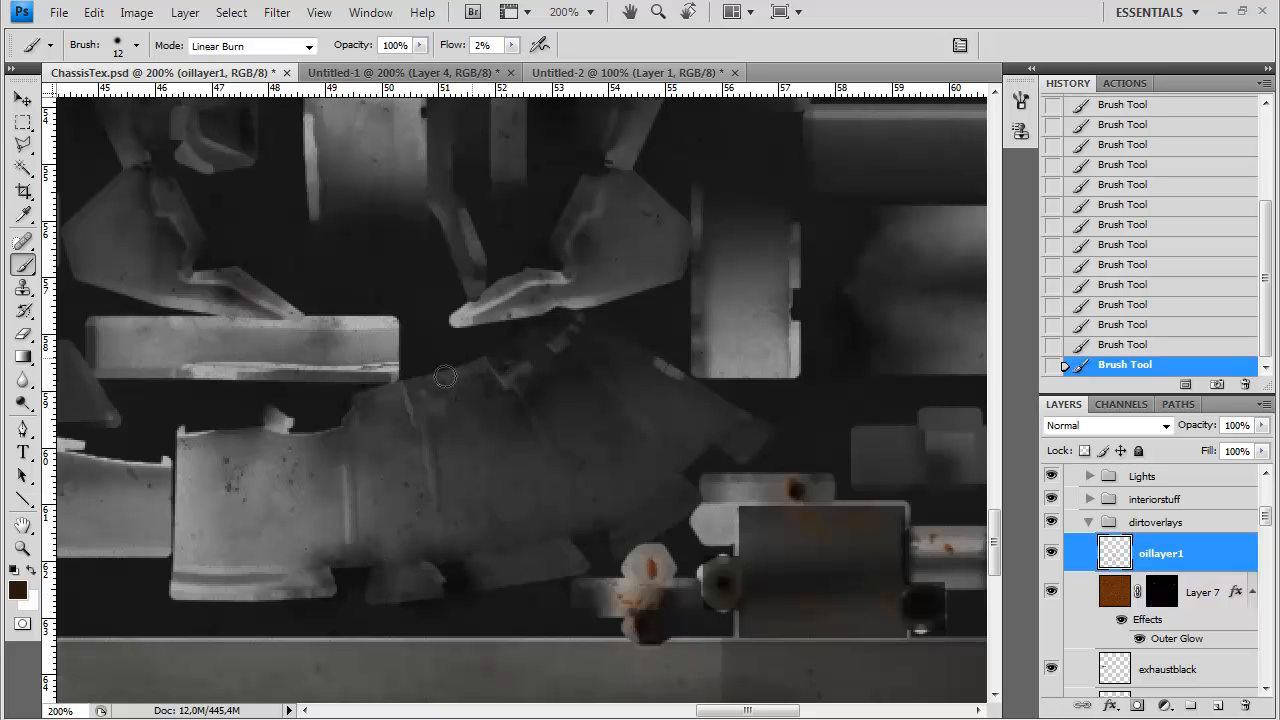
pyautogui.rightClick(444, 422)
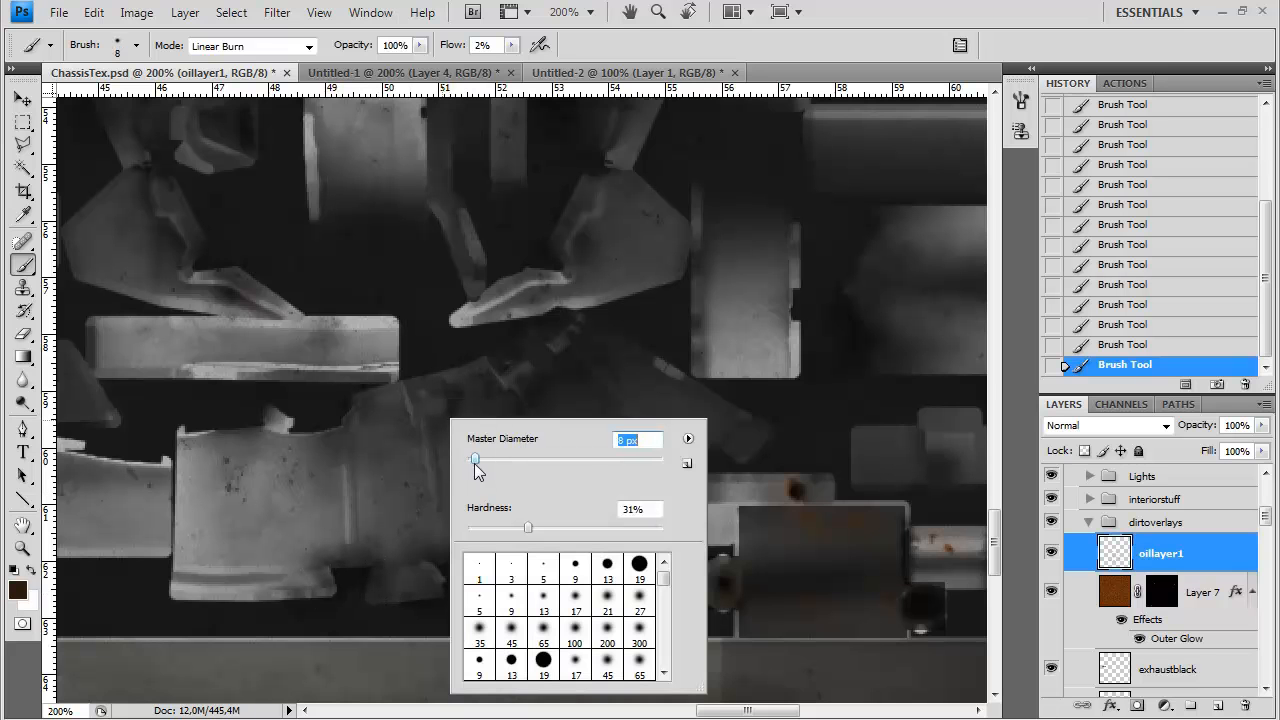
pyautogui.moveTo(476, 461); pyautogui.dragTo(473, 461)
pyautogui.press('Return')
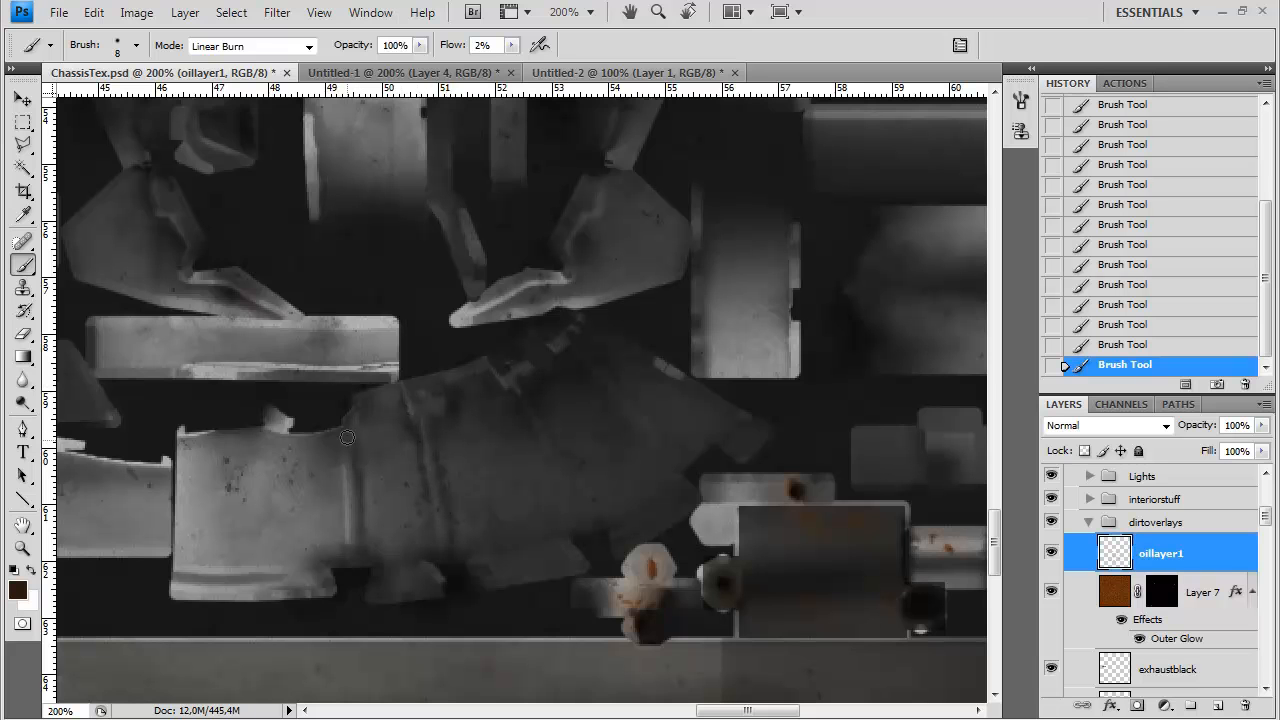
pyautogui.moveTo(340, 517); pyautogui.dragTo(341, 528)
pyautogui.moveTo(560, 491); pyautogui.dragTo(553, 485)
pyautogui.moveTo(545, 389)
pyautogui.mouseDown()
pyautogui.moveTo(544, 435)
pyautogui.moveTo(579, 485)
pyautogui.mouseUp()
pyautogui.moveTo(575, 351); pyautogui.dragTo(593, 341)
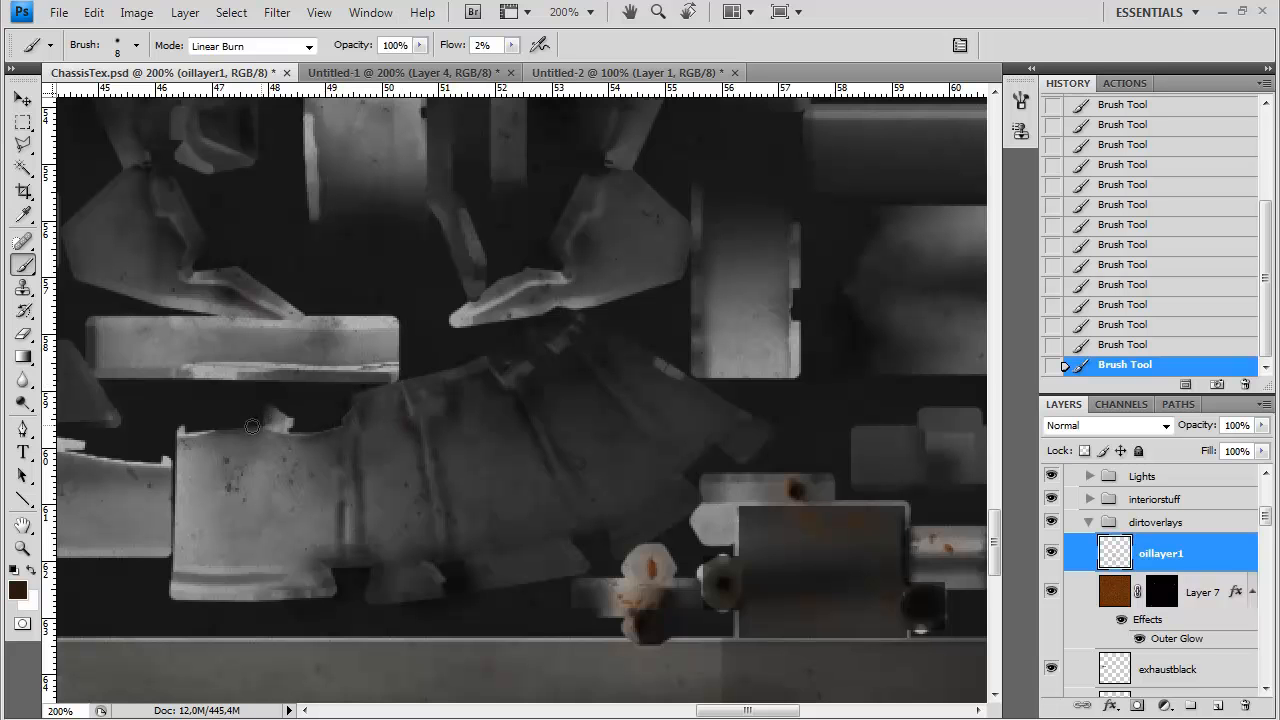
pyautogui.moveTo(213, 436); pyautogui.dragTo(193, 437)
pyautogui.moveTo(188, 570); pyautogui.dragTo(286, 577)
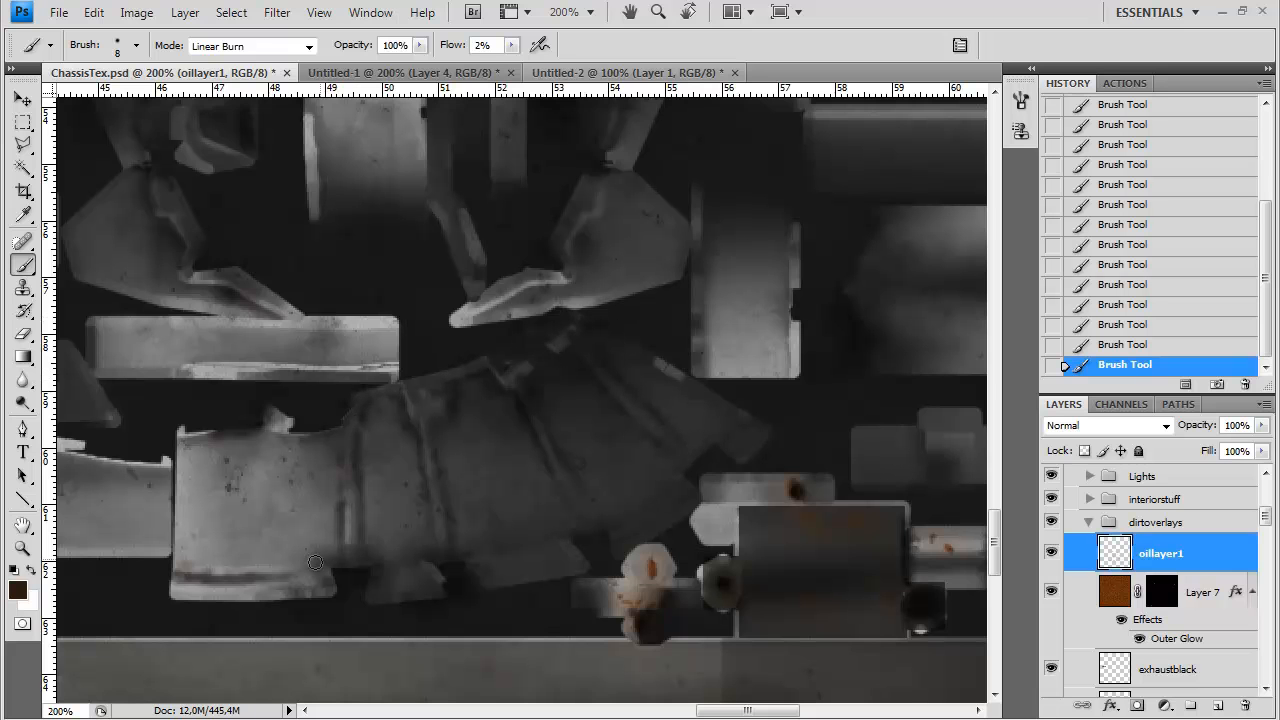
# Set the brush diameter to 16 px
pyautogui.moveTo(650, 499); pyautogui.dragTo(566, 545)
pyautogui.moveTo(261, 439); pyautogui.dragTo(541, 440)
pyautogui.moveTo(331, 477); pyautogui.dragTo(427, 439)
pyautogui.moveTo(299, 455); pyautogui.dragTo(413, 449)
pyautogui.rightClick(413, 449)
pyautogui.click(544, 408)
# Examine the parts across the chassis texture, from the HEMI 540 cover up to the ribbed cylinder
pyautogui.moveTo(660, 420)
pyautogui.mouseDown()
pyautogui.moveTo(461, 392)
pyautogui.moveTo(597, 421)
pyautogui.moveTo(573, 418)
pyautogui.moveTo(622, 453)
pyautogui.moveTo(466, 409)
pyautogui.moveTo(440, 380)
pyautogui.mouseUp()
pyautogui.moveTo(309, 509); pyautogui.dragTo(529, 354)
pyautogui.moveTo(358, 452)
pyautogui.mouseDown()
pyautogui.moveTo(566, 346)
pyautogui.moveTo(586, 354)
pyautogui.moveTo(501, 468)
pyautogui.moveTo(560, 440)
pyautogui.moveTo(688, 458)
pyautogui.moveTo(692, 415)
pyautogui.moveTo(395, 458)
pyautogui.moveTo(400, 432)
pyautogui.moveTo(476, 426)
pyautogui.moveTo(469, 446)
pyautogui.moveTo(745, 425)
pyautogui.moveTo(778, 435)
pyautogui.mouseUp()
pyautogui.moveTo(386, 401); pyautogui.dragTo(556, 482)
pyautogui.moveTo(459, 334)
pyautogui.mouseDown()
pyautogui.moveTo(285, 338)
pyautogui.moveTo(870, 342)
pyautogui.moveTo(346, 340)
pyautogui.mouseUp()
pyautogui.moveTo(788, 398); pyautogui.dragTo(260, 468)
pyautogui.moveTo(897, 372); pyautogui.dragTo(388, 447)
pyautogui.moveTo(268, 480)
pyautogui.mouseDown()
pyautogui.moveTo(614, 374)
pyautogui.moveTo(805, 357)
pyautogui.mouseUp()
pyautogui.moveTo(490, 372)
pyautogui.mouseDown()
pyautogui.moveTo(434, 370)
pyautogui.moveTo(626, 408)
pyautogui.mouseUp()
pyautogui.moveTo(750, 246); pyautogui.dragTo(663, 215)
pyautogui.moveTo(112, 106)
pyautogui.mouseDown()
pyautogui.moveTo(594, 329)
pyautogui.moveTo(650, 560)
pyautogui.mouseUp()
pyautogui.moveTo(418, 330)
pyautogui.mouseDown()
pyautogui.moveTo(506, 341)
pyautogui.moveTo(750, 328)
pyautogui.mouseUp()
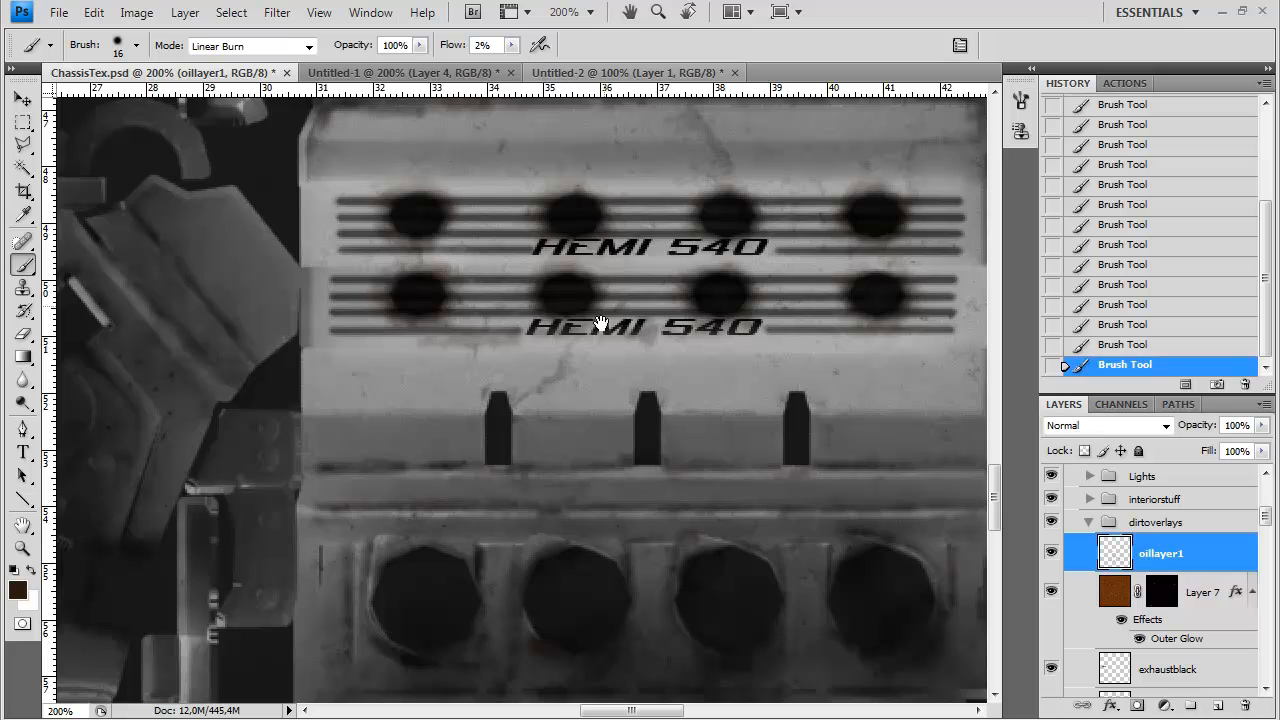
pyautogui.moveTo(600, 323); pyautogui.dragTo(534, 440)
pyautogui.moveTo(447, 440)
pyautogui.mouseDown()
pyautogui.moveTo(300, 354)
pyautogui.moveTo(302, 427)
pyautogui.moveTo(487, 430)
pyautogui.moveTo(713, 427)
pyautogui.moveTo(730, 346)
pyautogui.mouseUp()
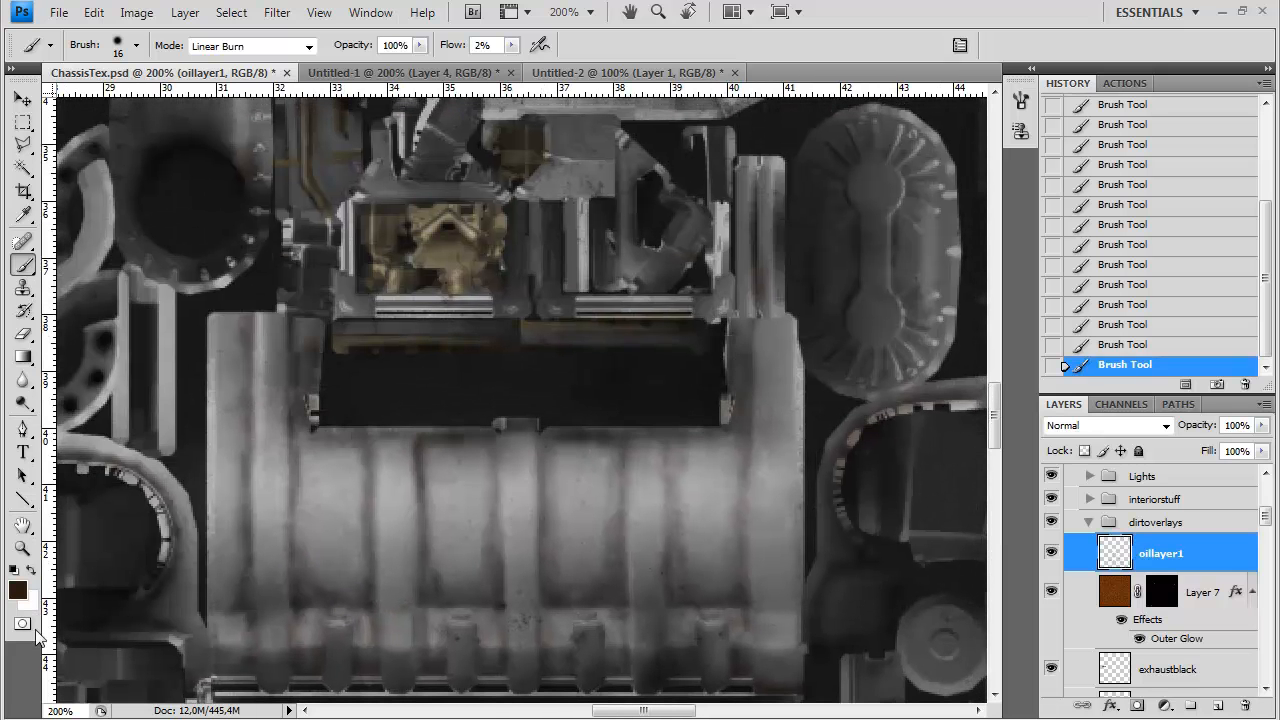
# Set the foreground colour to brown 4c2f0e
pyautogui.click(17, 590)
pyautogui.moveTo(868, 503); pyautogui.dragTo(868, 497)
pyautogui.moveTo(791, 475); pyautogui.dragTo(791, 443)
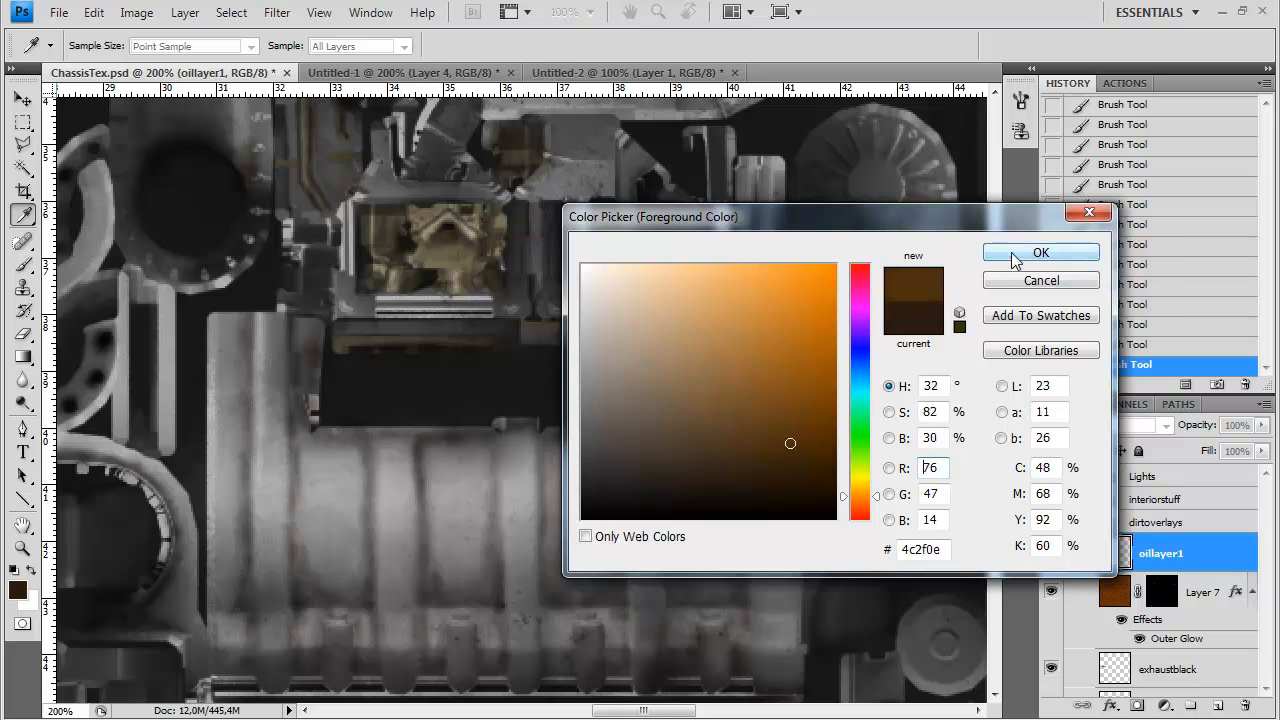
pyautogui.click(1009, 256)
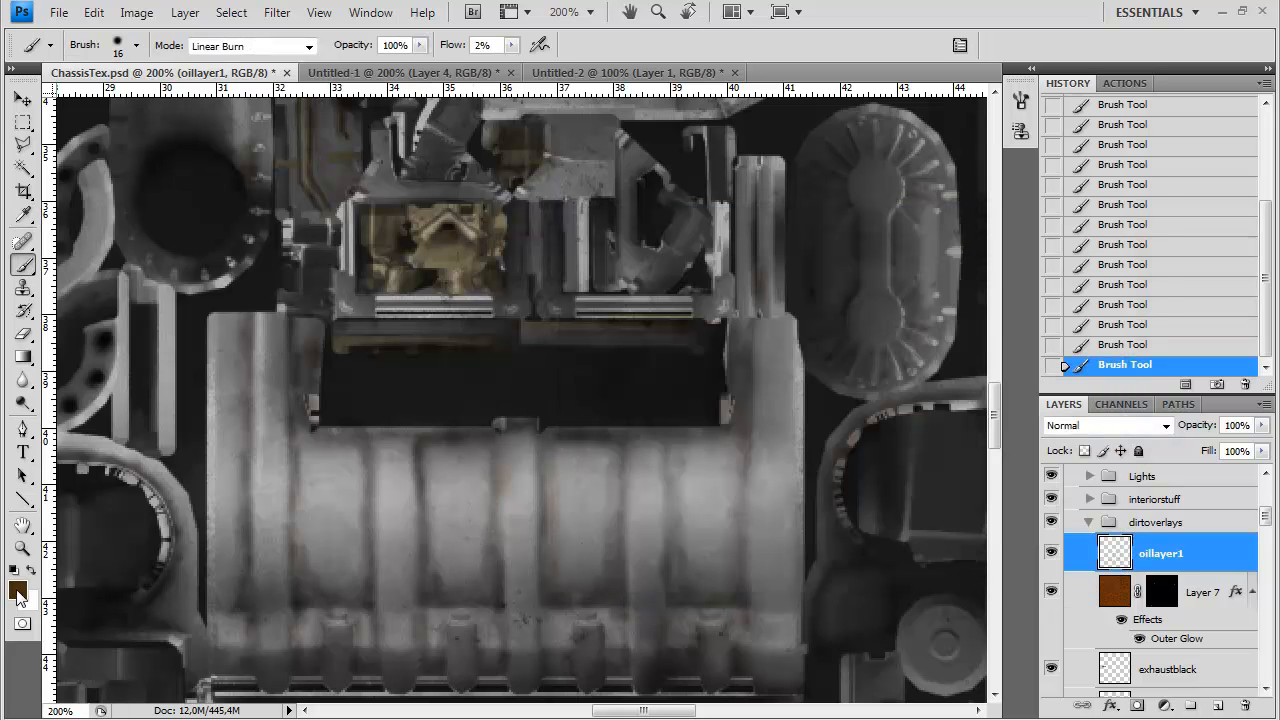
# Set the foreground colour to a yellowish brown close to 654e00
pyautogui.click(17, 590)
pyautogui.moveTo(862, 465); pyautogui.dragTo(853, 458)
pyautogui.click(861, 486)
pyautogui.click(768, 417)
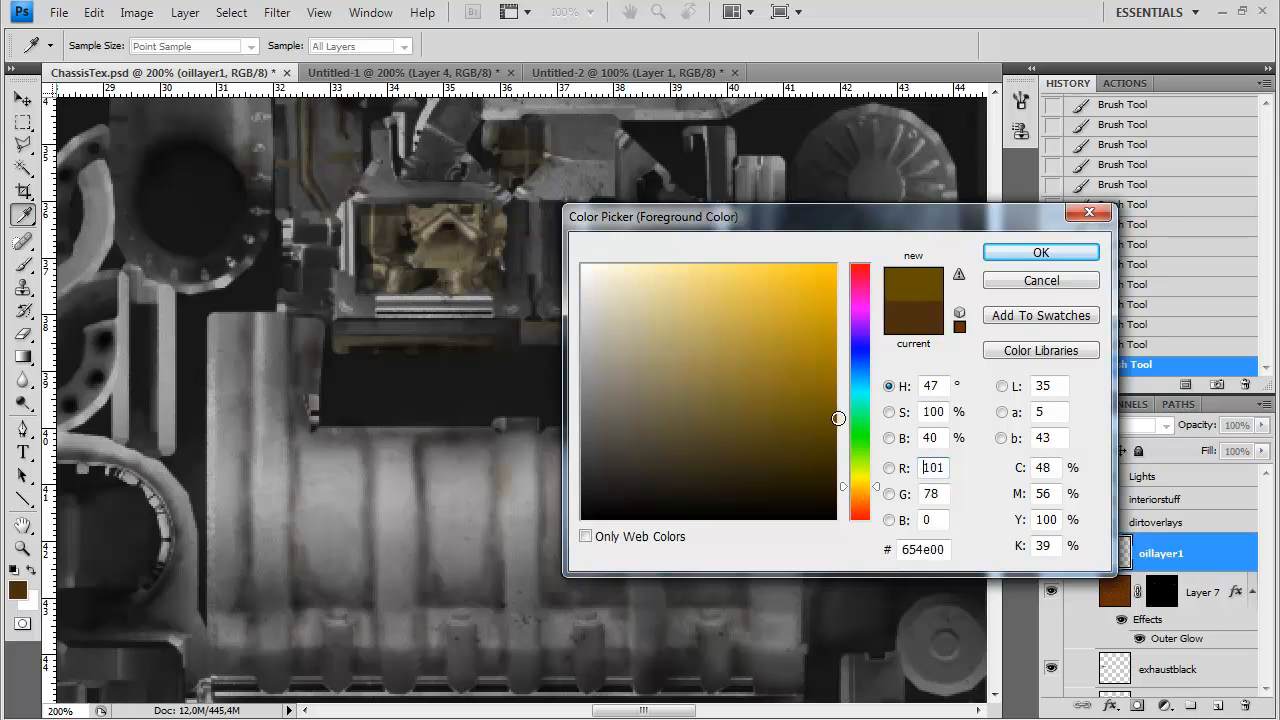
pyautogui.click(1041, 252)
# Try a yellowish-brown stain on the middle band of the ribbed cylinder and undo it
pyautogui.moveTo(521, 512); pyautogui.dragTo(521, 542)
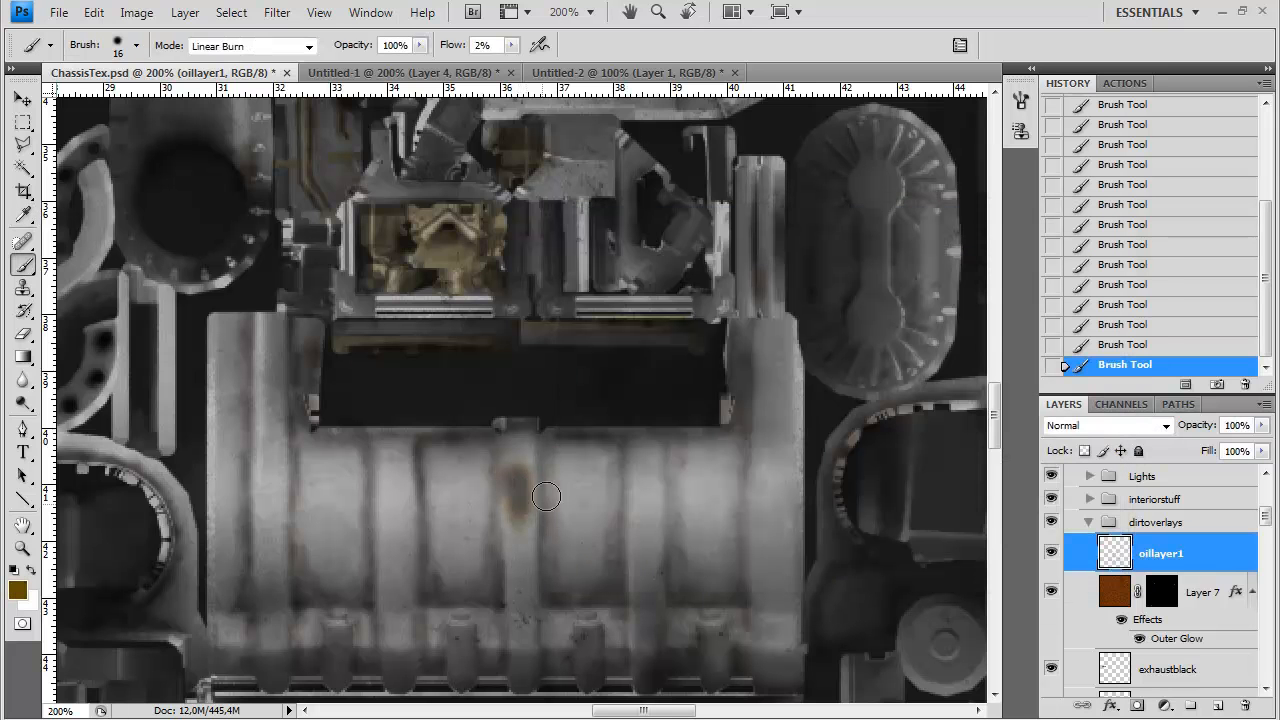
pyautogui.moveTo(580, 507); pyautogui.dragTo(608, 357)
pyautogui.hotkey('ctrl', 'alt', 'z')
pyautogui.hotkey('ctrl', 'alt', 'z')
# Paint brown oil halos around the round holes of the HEMI 540 cover, shifting the foreground colour to 664600
pyautogui.moveTo(494, 688)
pyautogui.mouseDown()
pyautogui.moveTo(626, 363)
pyautogui.moveTo(632, 292)
pyautogui.mouseUp()
pyautogui.moveTo(470, 449)
pyautogui.mouseDown()
pyautogui.moveTo(481, 483)
pyautogui.moveTo(506, 445)
pyautogui.moveTo(468, 444)
pyautogui.moveTo(500, 416)
pyautogui.mouseUp()
pyautogui.click(21, 591)
pyautogui.click(867, 491)
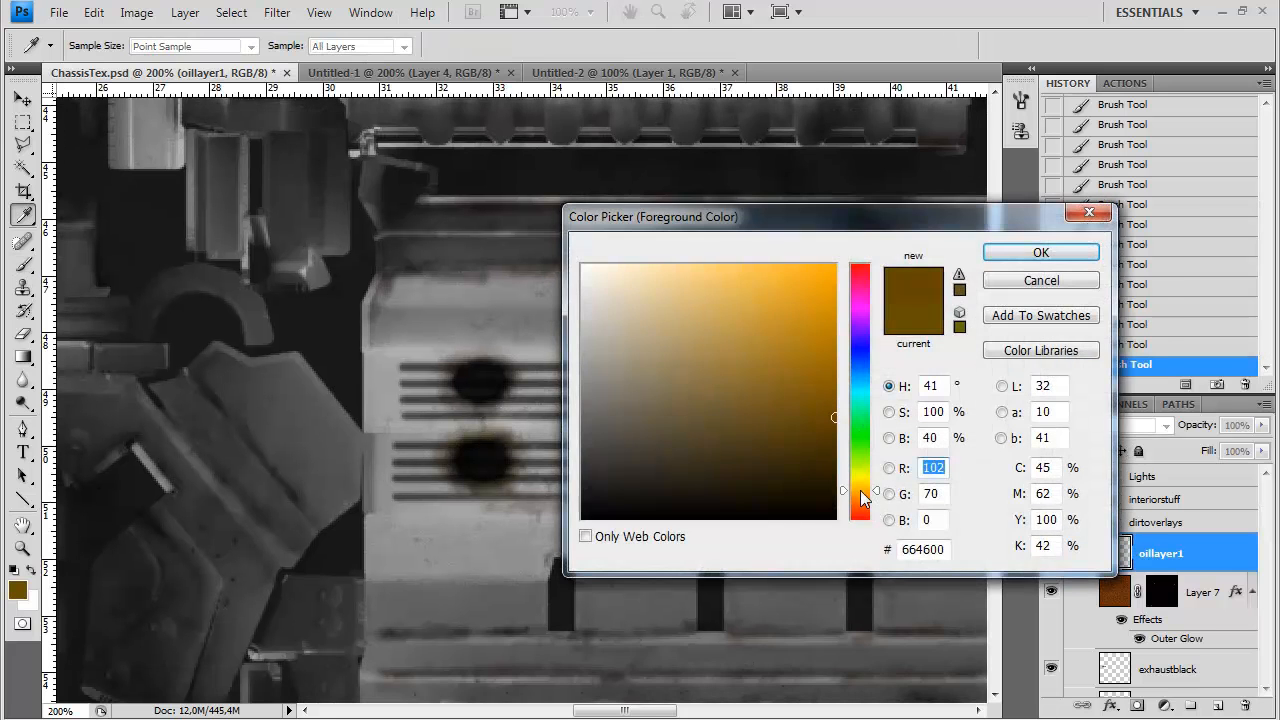
pyautogui.click(1038, 253)
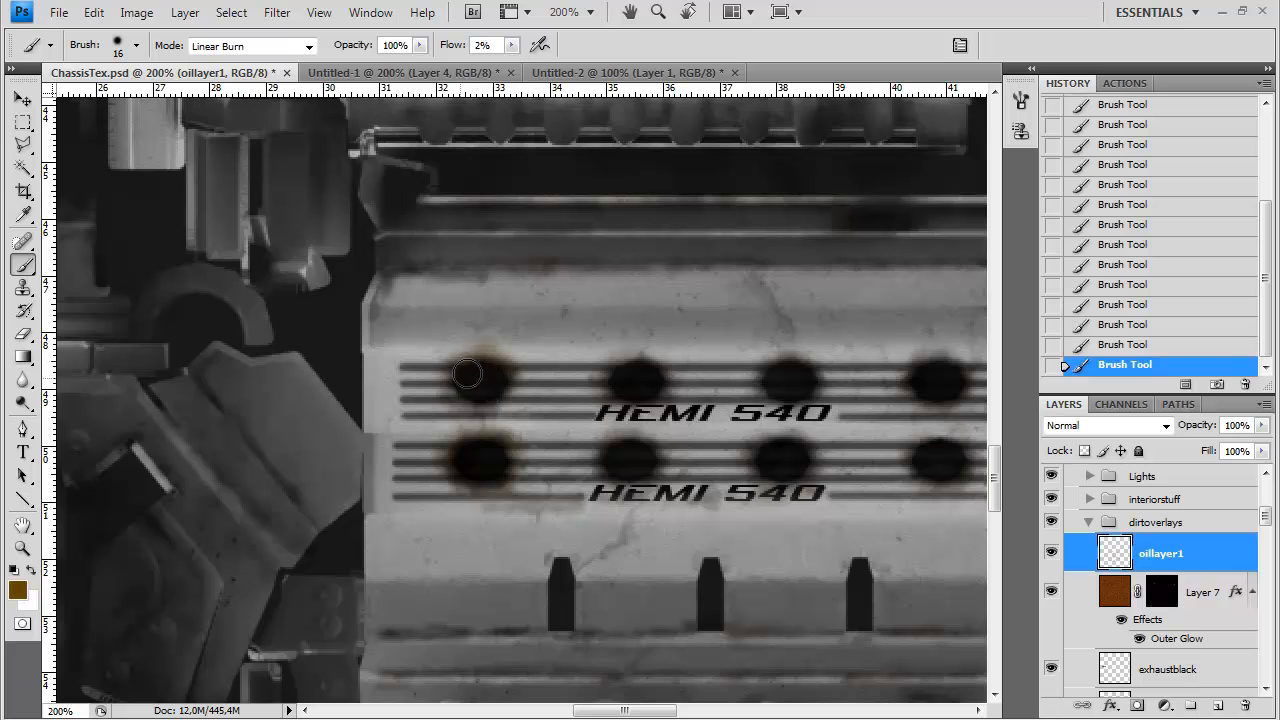
pyautogui.moveTo(625, 360); pyautogui.dragTo(646, 354)
pyautogui.moveTo(772, 356); pyautogui.dragTo(808, 372)
# Paint yellowish-brown oil stains along the ledge and seam below the notches of the HEMI 540 cover
pyautogui.moveTo(748, 584); pyautogui.dragTo(769, 583)
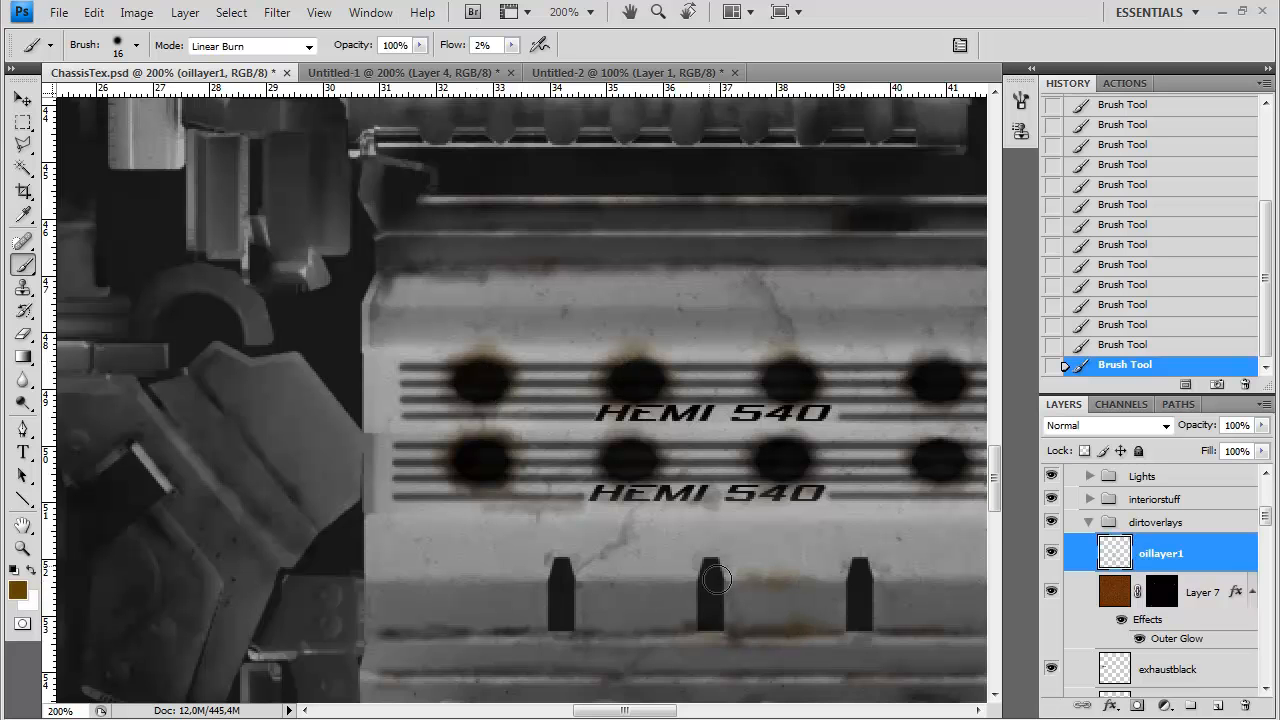
pyautogui.moveTo(679, 591); pyautogui.dragTo(671, 404)
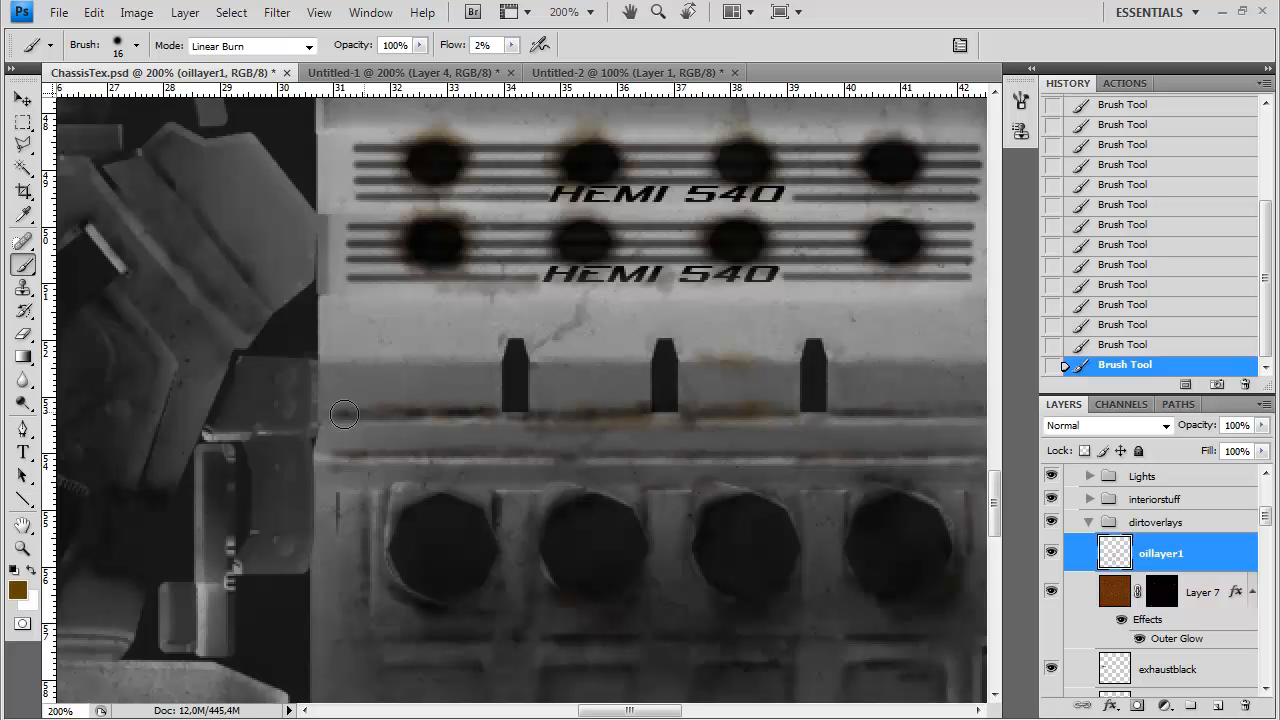
pyautogui.moveTo(771, 426); pyautogui.dragTo(589, 420)
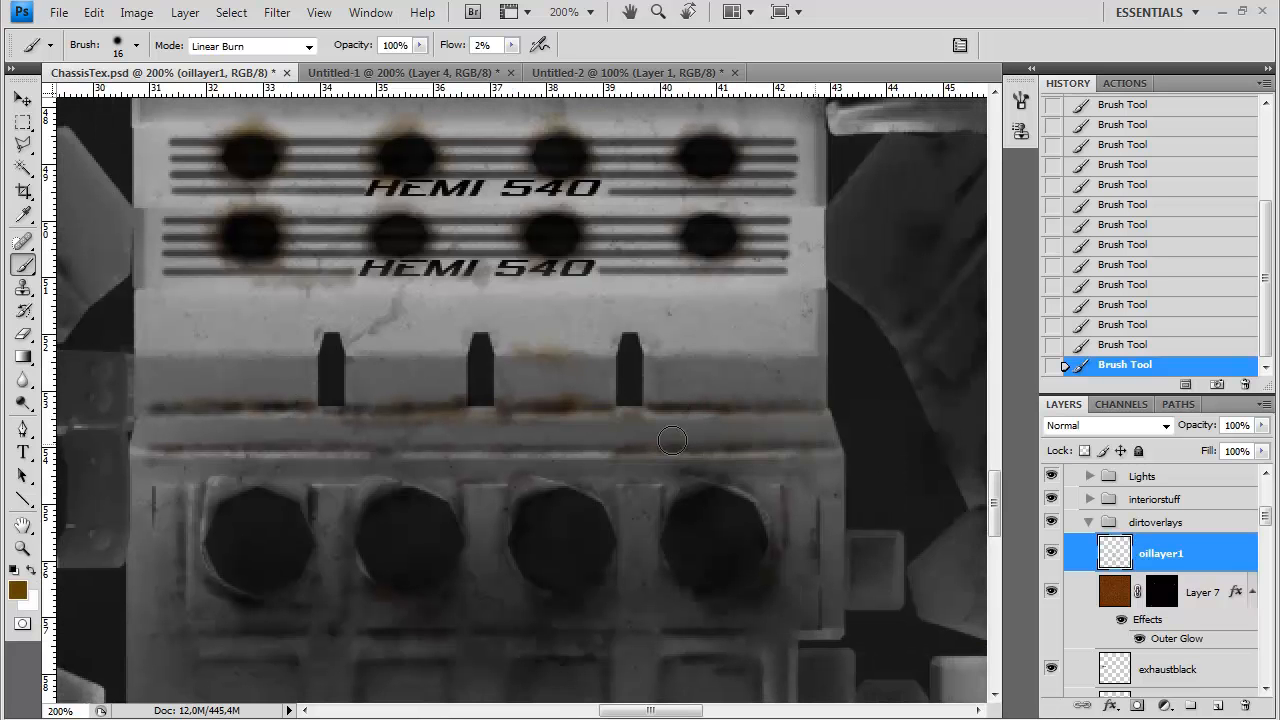
# Set the brush to 30 px and 1% flow, and tint the engine block below the HEMI 540 cover with faint brown oil
pyautogui.rightClick(726, 410)
pyautogui.click(511, 45)
pyautogui.click(511, 66)
pyautogui.moveTo(755, 419)
pyautogui.mouseDown()
pyautogui.moveTo(177, 441)
pyautogui.moveTo(292, 573)
pyautogui.moveTo(316, 549)
pyautogui.moveTo(334, 574)
pyautogui.moveTo(466, 521)
pyautogui.moveTo(311, 585)
pyautogui.moveTo(517, 510)
pyautogui.moveTo(594, 605)
pyautogui.moveTo(600, 479)
pyautogui.moveTo(579, 483)
pyautogui.mouseUp()
pyautogui.moveTo(681, 552)
pyautogui.mouseDown()
pyautogui.moveTo(743, 583)
pyautogui.moveTo(675, 587)
pyautogui.mouseUp()
pyautogui.moveTo(887, 409)
pyautogui.mouseDown()
pyautogui.moveTo(635, 477)
pyautogui.moveTo(373, 614)
pyautogui.mouseUp()
pyautogui.moveTo(446, 453)
pyautogui.mouseDown()
pyautogui.moveTo(459, 423)
pyautogui.moveTo(370, 548)
pyautogui.moveTo(479, 381)
pyautogui.moveTo(522, 472)
pyautogui.mouseUp()
pyautogui.moveTo(95, 530); pyautogui.dragTo(945, 418)
pyautogui.moveTo(514, 440); pyautogui.dragTo(658, 420)
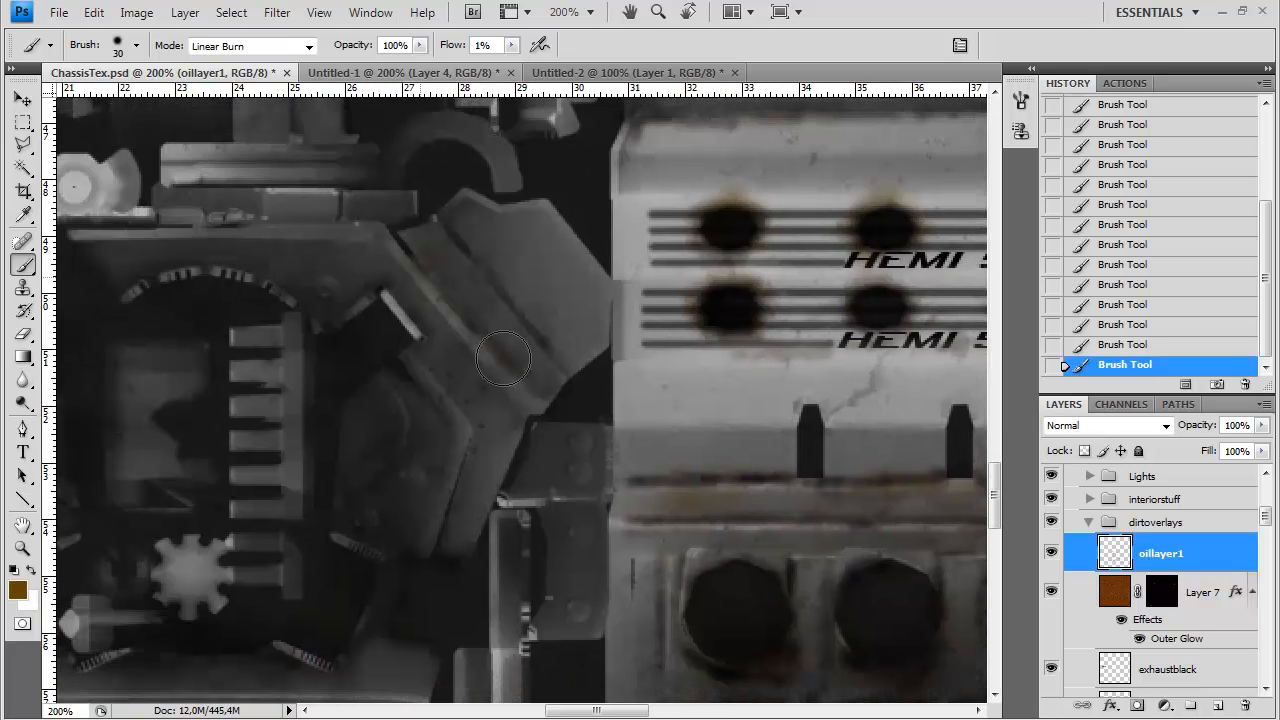
# Paint faint brown oil stains on the angled housing plates on both sides of the engine block
pyautogui.moveTo(558, 370)
pyautogui.mouseDown()
pyautogui.moveTo(427, 281)
pyautogui.moveTo(522, 373)
pyautogui.mouseUp()
pyautogui.moveTo(473, 258); pyautogui.dragTo(471, 248)
pyautogui.moveTo(886, 330); pyautogui.dragTo(643, 416)
pyautogui.moveTo(809, 369); pyautogui.dragTo(831, 386)
pyautogui.moveTo(949, 387)
pyautogui.mouseDown()
pyautogui.moveTo(831, 417)
pyautogui.moveTo(837, 440)
pyautogui.mouseUp()
pyautogui.moveTo(845, 317); pyautogui.dragTo(831, 323)
pyautogui.moveTo(814, 272); pyautogui.dragTo(754, 386)
pyautogui.moveTo(726, 280)
pyautogui.mouseDown()
pyautogui.moveTo(748, 312)
pyautogui.moveTo(840, 330)
pyautogui.moveTo(318, 333)
pyautogui.mouseUp()
pyautogui.moveTo(325, 285)
pyautogui.mouseDown()
pyautogui.moveTo(260, 280)
pyautogui.moveTo(246, 309)
pyautogui.mouseUp()
pyautogui.moveTo(364, 205)
pyautogui.mouseDown()
pyautogui.moveTo(411, 320)
pyautogui.moveTo(333, 311)
pyautogui.mouseUp()
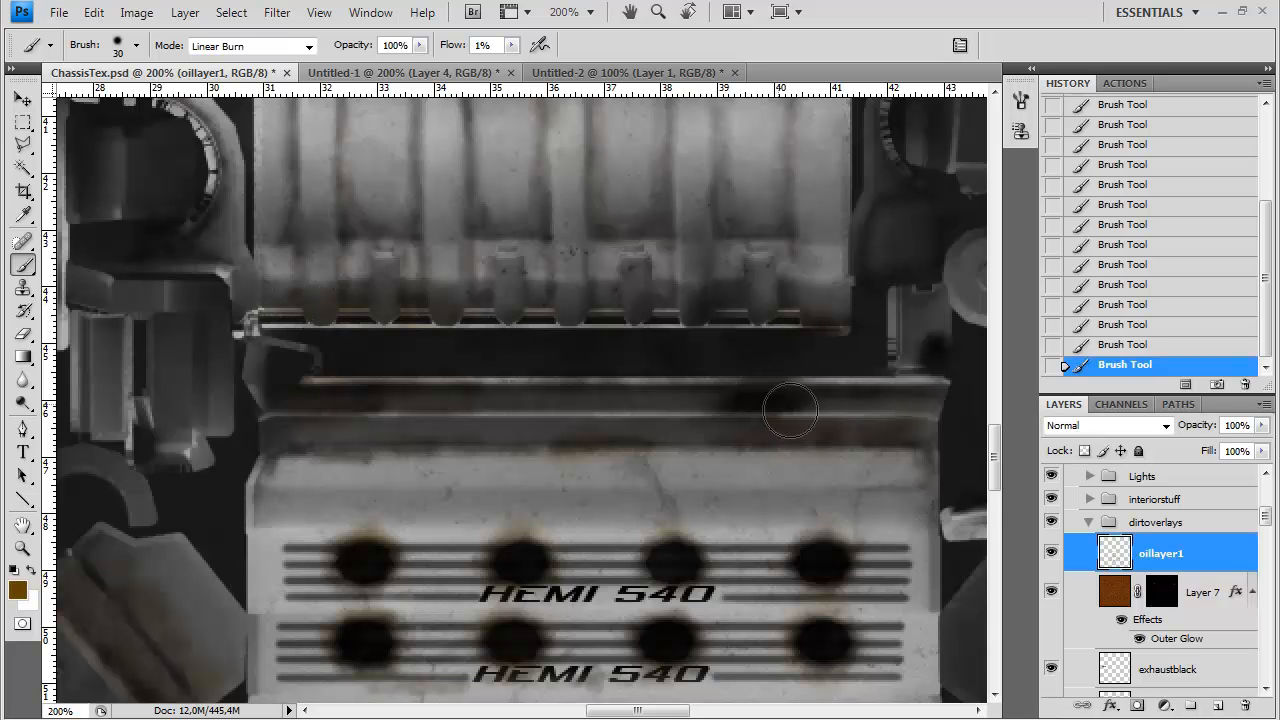
# Stain the small bolt fittings below the engine block and the neighbouring panels with brown oil tints
pyautogui.scroll(-10, 751, 391)
pyautogui.moveTo(738, 443)
pyautogui.mouseDown()
pyautogui.moveTo(637, 437)
pyautogui.moveTo(637, 449)
pyautogui.mouseUp()
pyautogui.moveTo(615, 274); pyautogui.dragTo(616, 262)
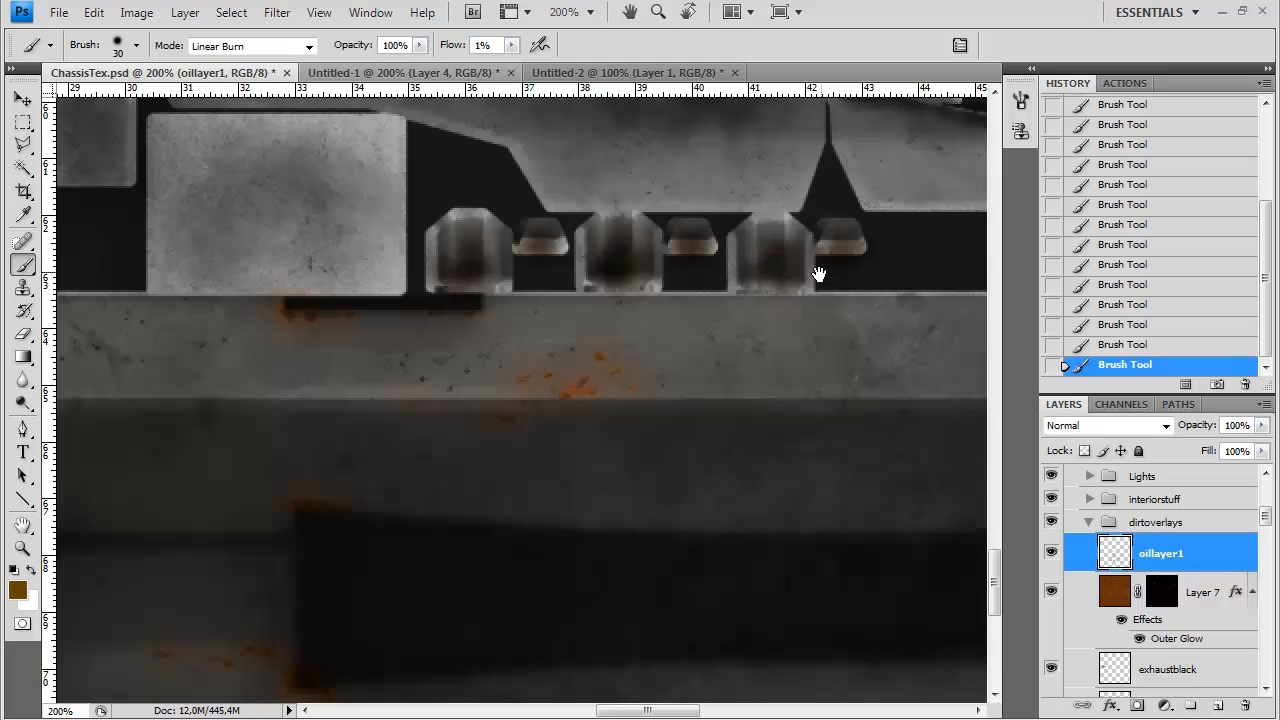
pyautogui.moveTo(777, 262); pyautogui.dragTo(677, 414)
pyautogui.moveTo(592, 404); pyautogui.dragTo(621, 417)
pyautogui.moveTo(436, 368); pyautogui.dragTo(457, 405)
pyautogui.moveTo(947, 268); pyautogui.dragTo(677, 437)
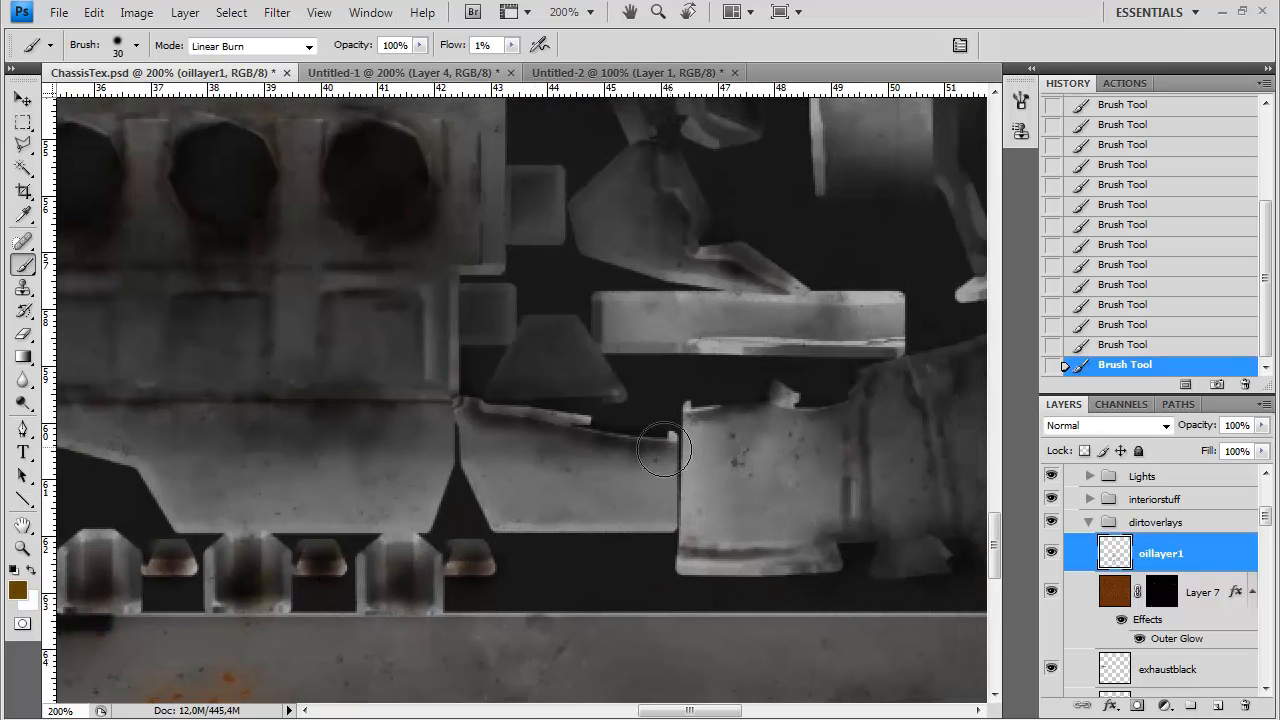
pyautogui.moveTo(476, 280); pyautogui.dragTo(502, 474)
pyautogui.moveTo(474, 356); pyautogui.dragTo(780, 372)
pyautogui.moveTo(280, 225); pyautogui.dragTo(556, 283)
# Export the chassis texture as a Targa file at 24 bits/pixel with RLE compression
pyautogui.hotkey('ctrl', '-')
pyautogui.hotkey('ctrl', '-')
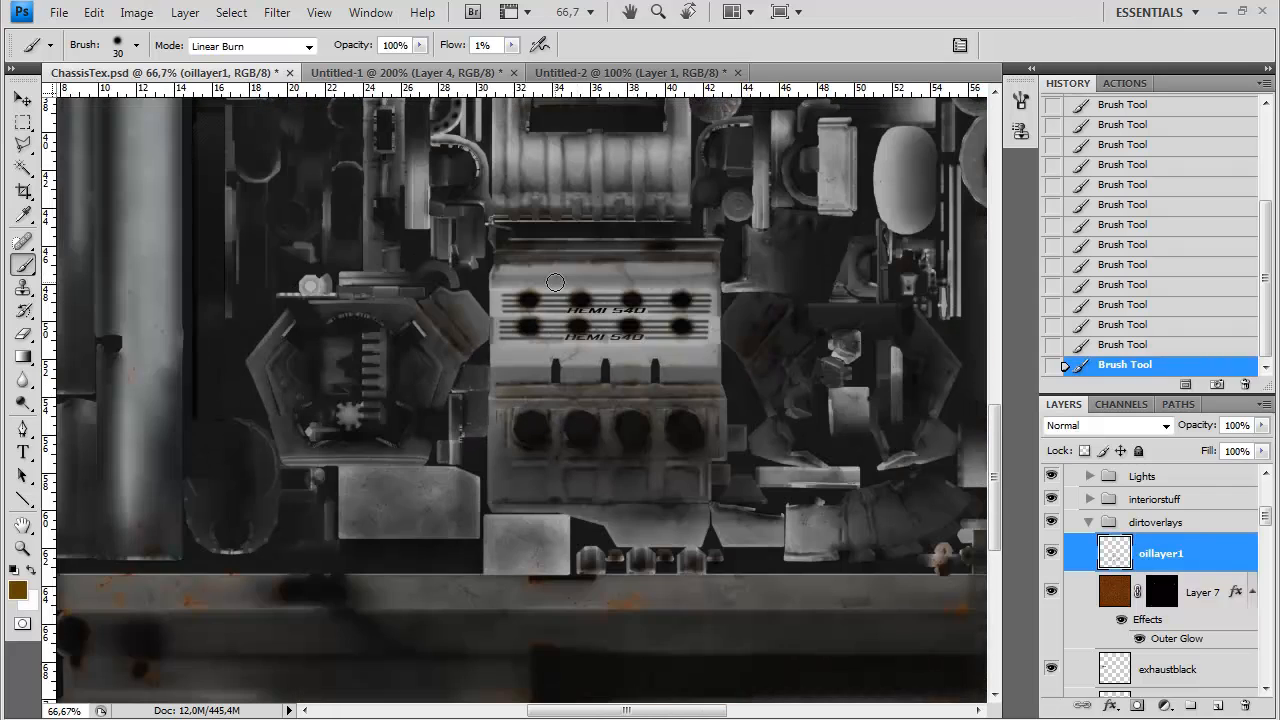
pyautogui.moveTo(686, 294); pyautogui.dragTo(537, 360)
pyautogui.hotkey('ctrl', 'shift', 's')
pyautogui.click(587, 470)
pyautogui.click(622, 682)
pyautogui.doubleClick(576, 246)
pyautogui.click(586, 287)
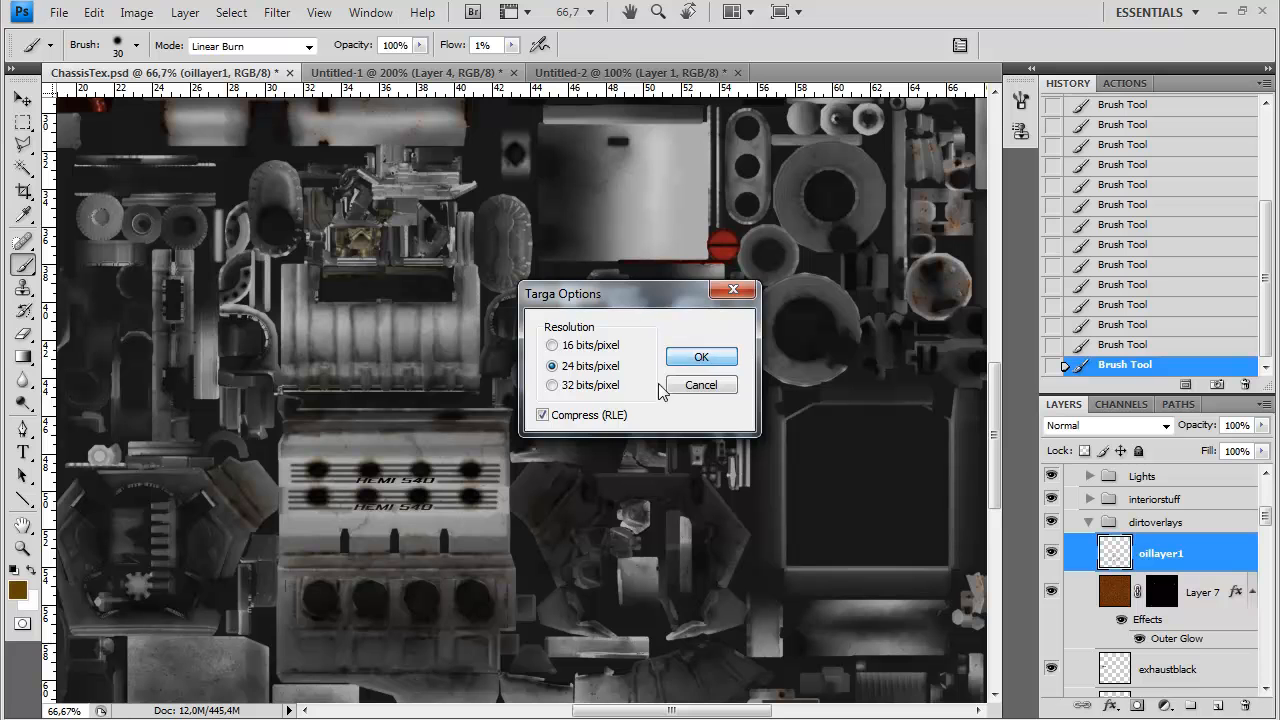
pyautogui.click(699, 358)
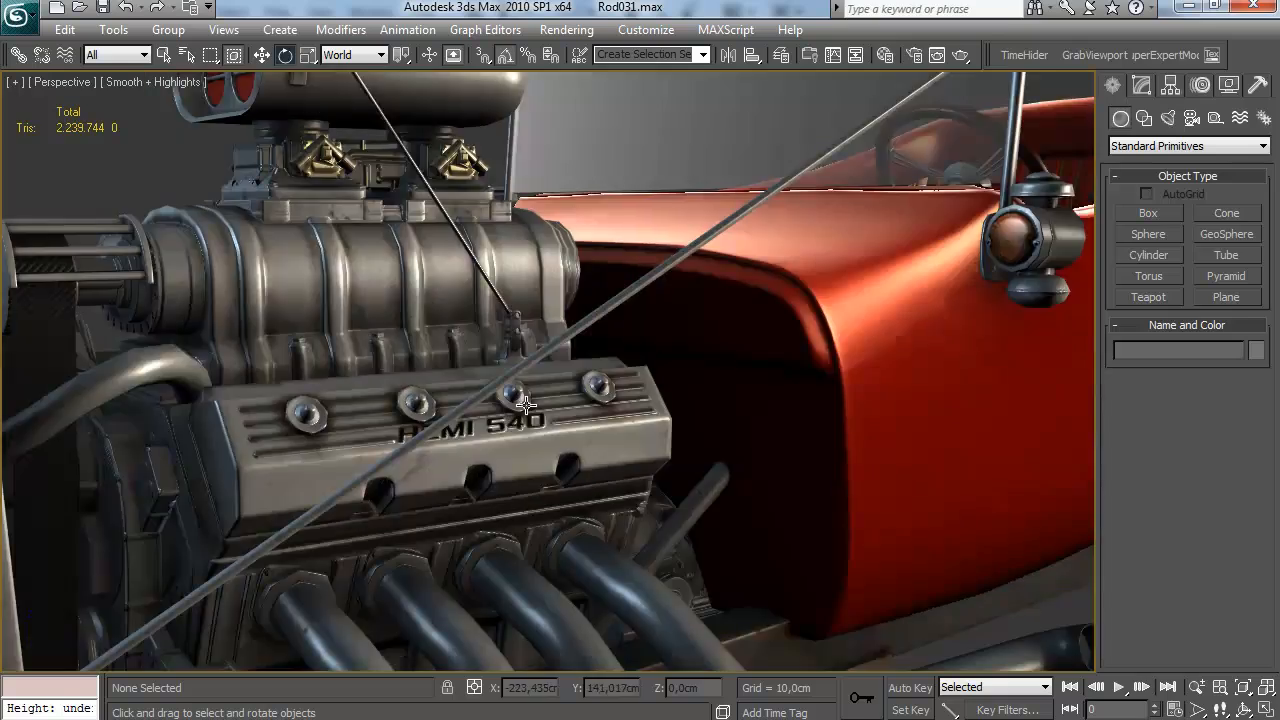
# Switch to 3ds Max and examine the oil stains on the HEMI 540 engine model from several angles and distances
pyautogui.scroll(-5, 526, 404)
pyautogui.moveTo(526, 404); pyautogui.dragTo(434, 337)
pyautogui.scroll(6, 503, 363)
pyautogui.moveTo(469, 376)
pyautogui.mouseDown()
pyautogui.moveTo(471, 340)
pyautogui.moveTo(437, 326)
pyautogui.moveTo(531, 310)
pyautogui.moveTo(449, 334)
pyautogui.moveTo(439, 323)
pyautogui.moveTo(466, 363)
pyautogui.moveTo(451, 409)
pyautogui.moveTo(528, 410)
pyautogui.moveTo(470, 378)
pyautogui.mouseUp()
pyautogui.scroll(-4, 471, 340)
pyautogui.scroll(4, 531, 310)
pyautogui.scroll(-4, 449, 334)
pyautogui.scroll(3, 460, 361)
pyautogui.scroll(-4, 451, 409)
pyautogui.scroll(-3, 528, 410)
pyautogui.scroll(3, 515, 400)
pyautogui.scroll(-4, 515, 400)
pyautogui.scroll(3, 454, 375)
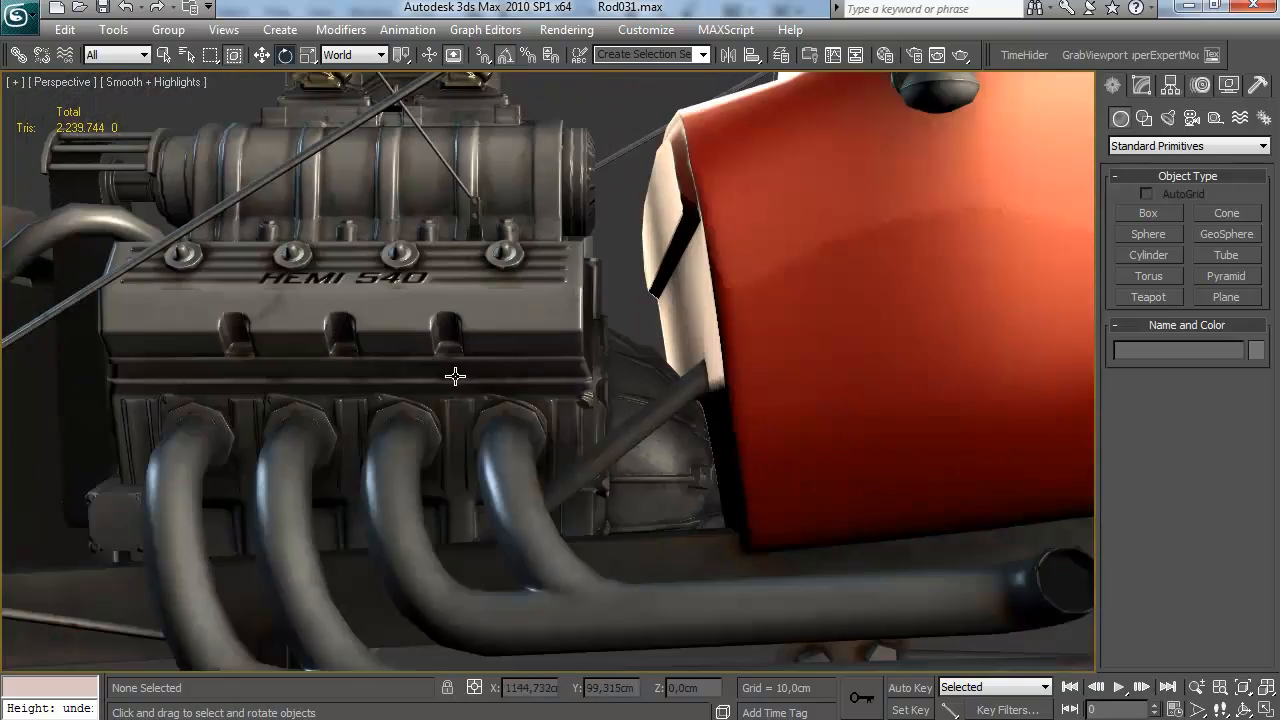
pyautogui.scroll(-2, 455, 375)
pyautogui.scroll(-2, 366, 369)
pyautogui.moveTo(366, 369); pyautogui.dragTo(1000, 340)
pyautogui.moveTo(600, 380); pyautogui.dragTo(443, 372)
pyautogui.scroll(3, 520, 374)
pyautogui.scroll(-3, 657, 491)
pyautogui.scroll(-3, 596, 435)
pyautogui.scroll(3, 663, 477)
pyautogui.scroll(-3, 447, 492)
# Return to Photoshop and paint brown oil tints on the pentagonal gear housing and the dark rounded plate beside it
pyautogui.hotkey('alt', 'Tab')
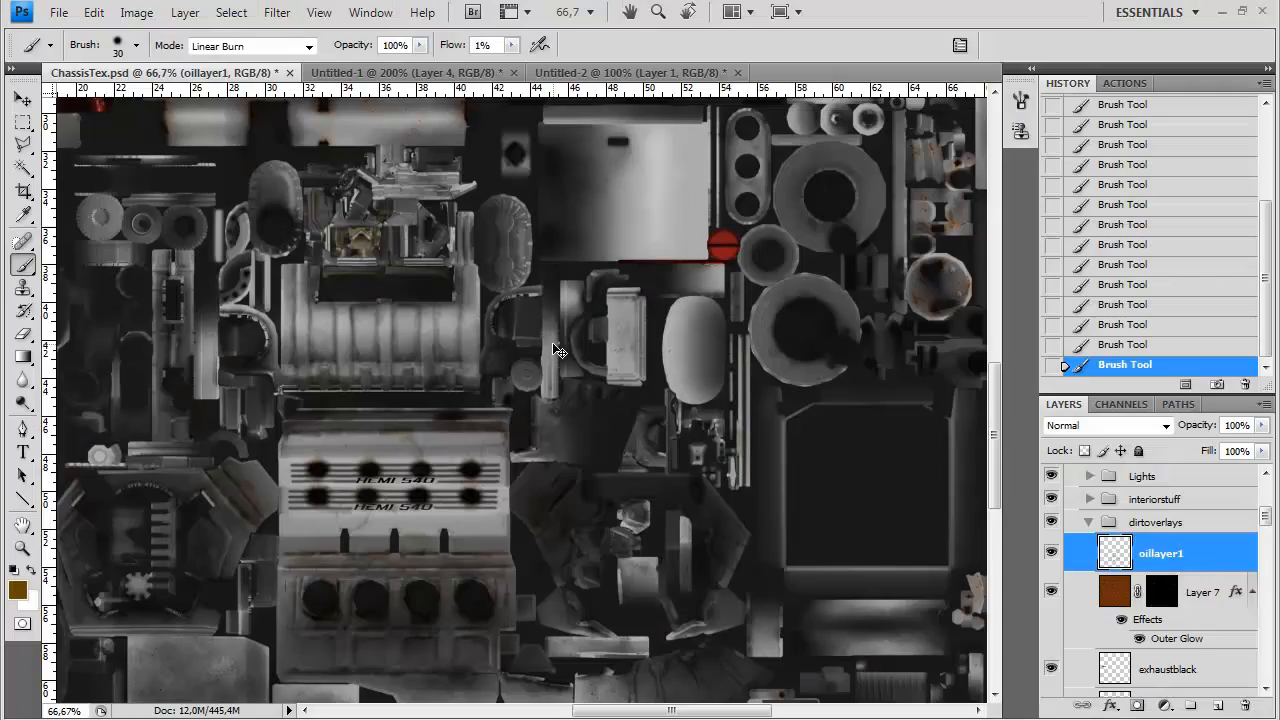
pyautogui.hotkey('ctrl', '+')
pyautogui.hotkey('ctrl', '+')
pyautogui.moveTo(62, 560); pyautogui.dragTo(770, 350)
pyautogui.moveTo(160, 548)
pyautogui.mouseDown()
pyautogui.moveTo(675, 361)
pyautogui.moveTo(690, 266)
pyautogui.mouseUp()
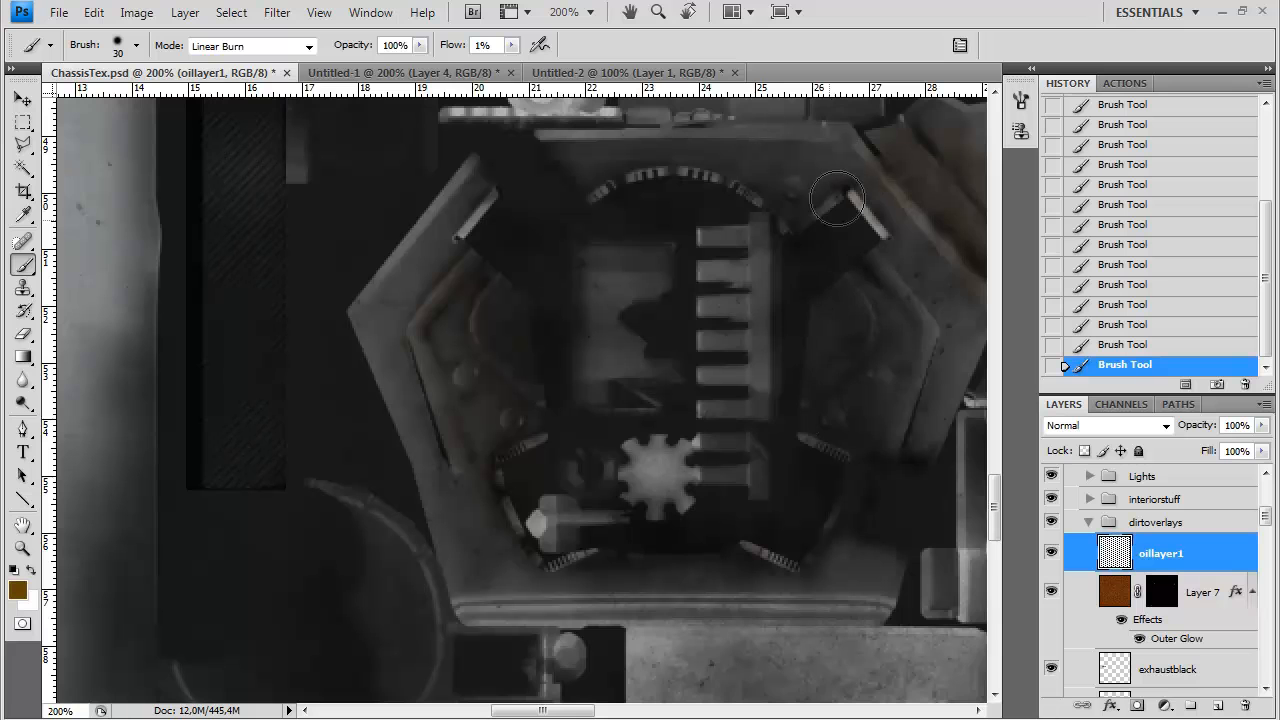
pyautogui.moveTo(466, 534); pyautogui.dragTo(611, 298)
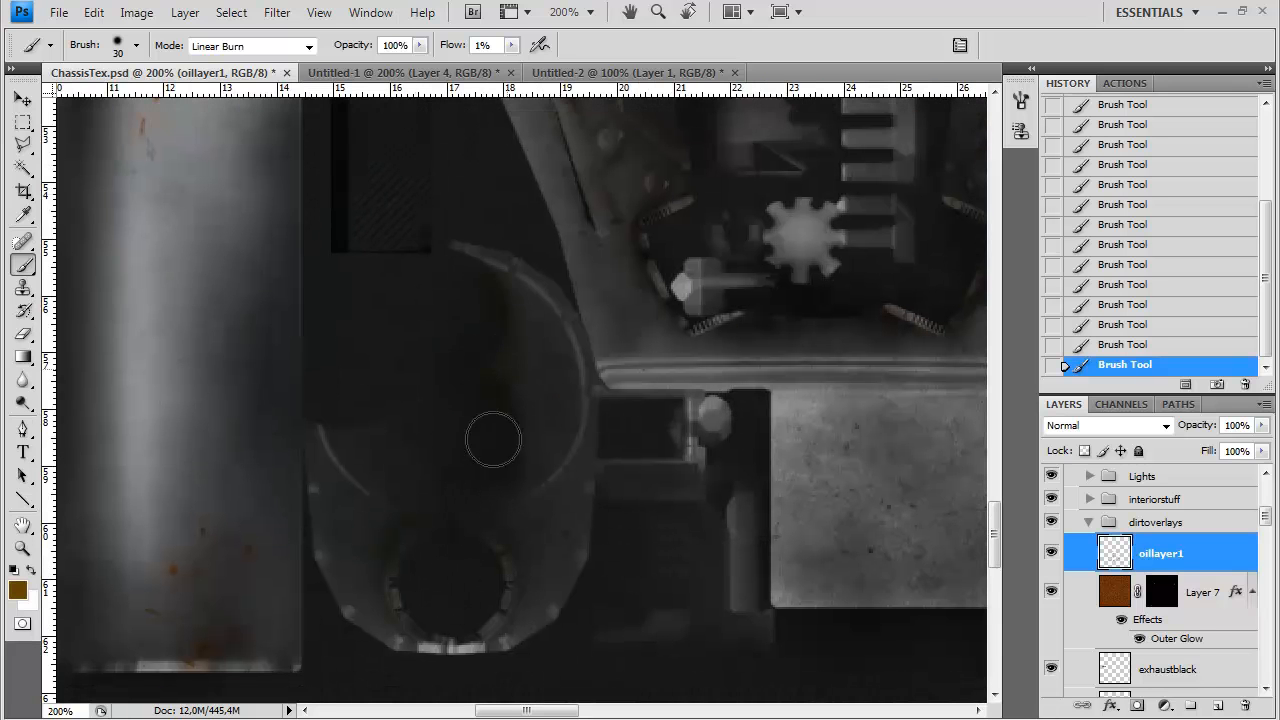
pyautogui.moveTo(409, 497); pyautogui.dragTo(600, 343)
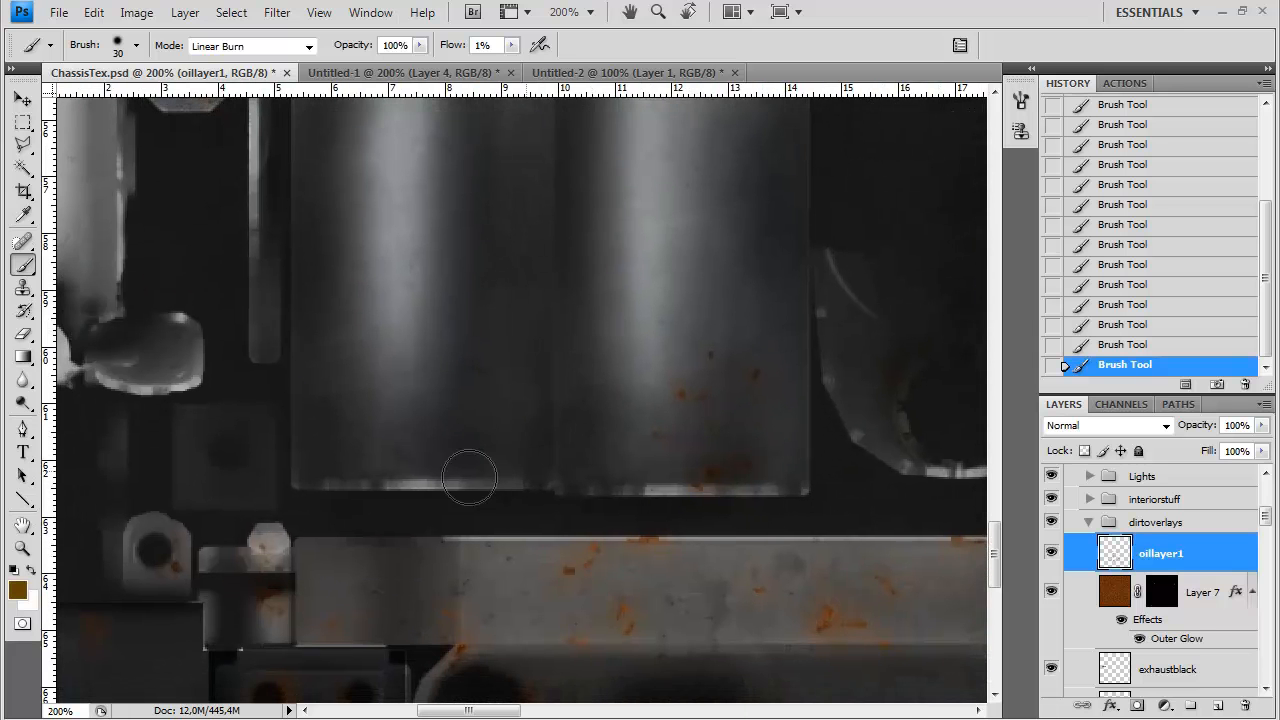
# Darken the hole of the octagonal nut with brown oil and tint the narrow vertical strip beside it
pyautogui.moveTo(406, 457); pyautogui.dragTo(556, 182)
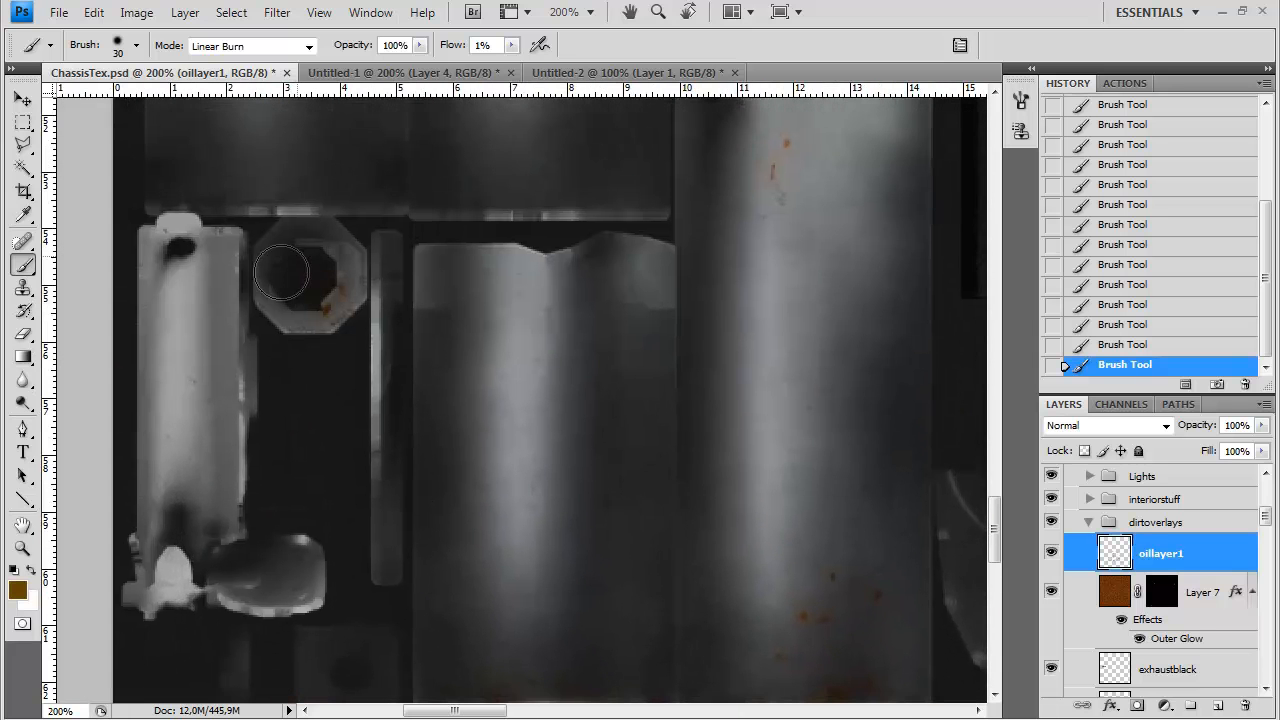
pyautogui.moveTo(320, 281); pyautogui.dragTo(320, 270)
pyautogui.moveTo(305, 270)
pyautogui.mouseDown()
pyautogui.moveTo(325, 278)
pyautogui.moveTo(300, 286)
pyautogui.moveTo(335, 285)
pyautogui.mouseUp()
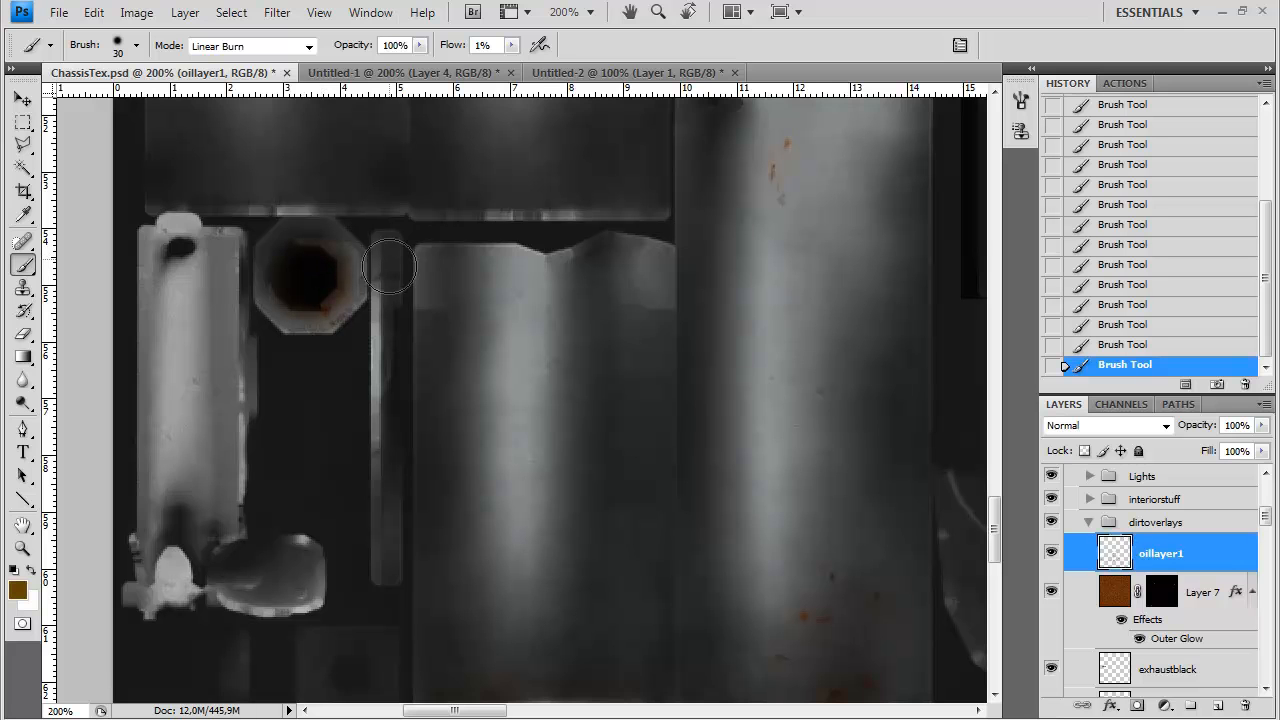
pyautogui.moveTo(390, 242)
pyautogui.mouseDown()
pyautogui.moveTo(383, 560)
pyautogui.moveTo(391, 491)
pyautogui.mouseUp()
# Paint brown grime along the lower edges of the grey metallic cylinder strips
pyautogui.moveTo(551, 506)
pyautogui.mouseDown()
pyautogui.moveTo(515, 318)
pyautogui.moveTo(380, 506)
pyautogui.moveTo(486, 491)
pyautogui.moveTo(617, 506)
pyautogui.moveTo(456, 483)
pyautogui.mouseUp()
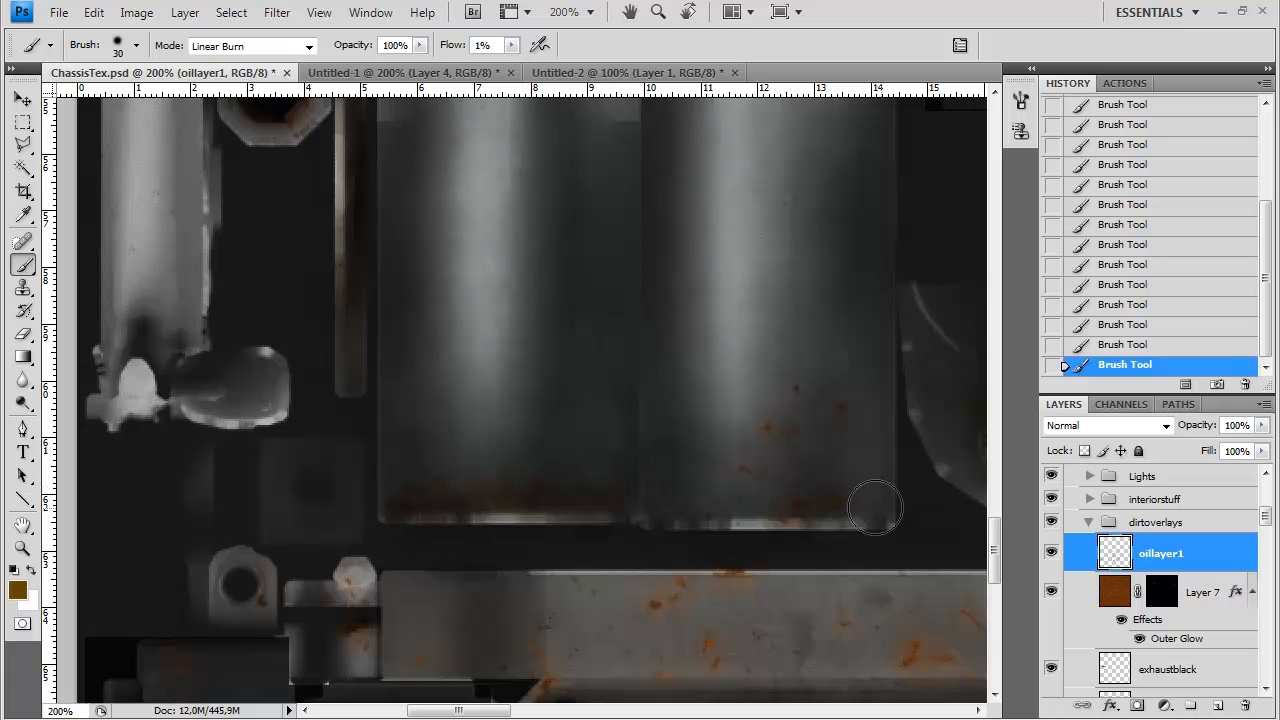
pyautogui.moveTo(662, 510)
pyautogui.mouseDown()
pyautogui.moveTo(832, 488)
pyautogui.moveTo(851, 510)
pyautogui.moveTo(861, 476)
pyautogui.moveTo(713, 487)
pyautogui.mouseUp()
pyautogui.moveTo(555, 230); pyautogui.dragTo(629, 474)
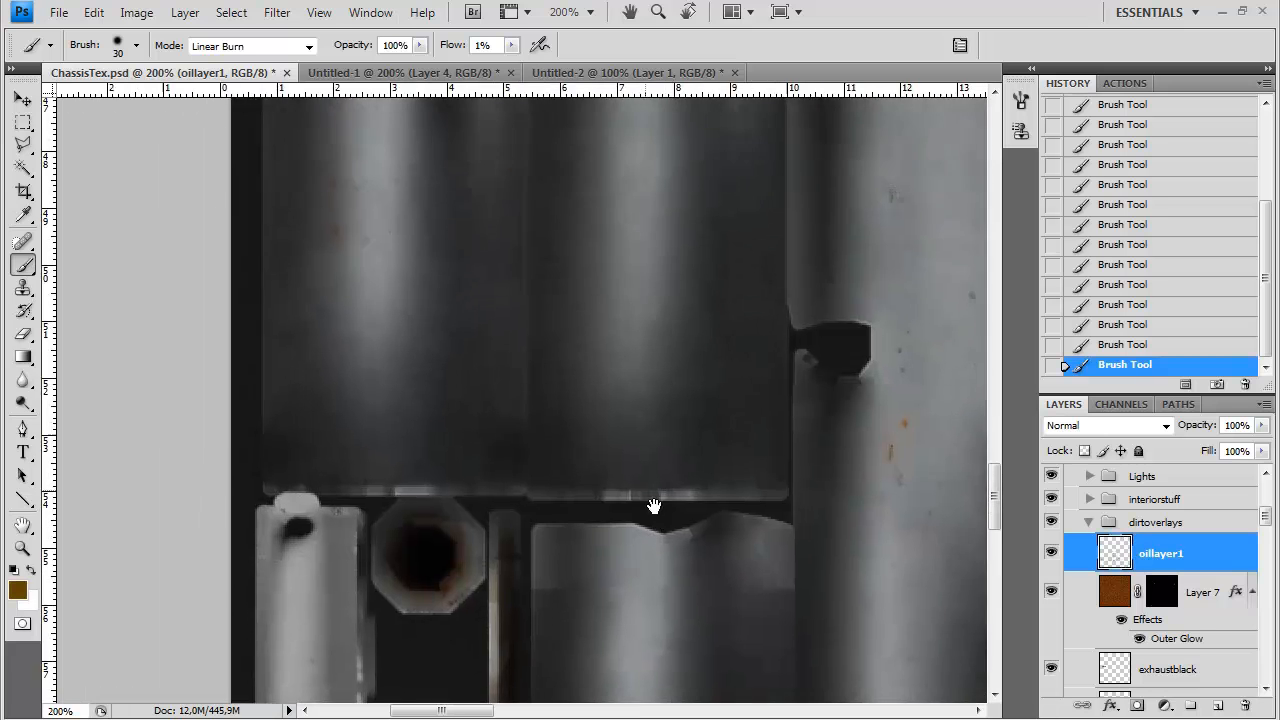
pyautogui.moveTo(451, 562)
pyautogui.mouseDown()
pyautogui.moveTo(430, 603)
pyautogui.moveTo(455, 618)
pyautogui.mouseUp()
pyautogui.moveTo(523, 503)
pyautogui.mouseDown()
pyautogui.moveTo(284, 497)
pyautogui.moveTo(480, 486)
pyautogui.moveTo(294, 486)
pyautogui.moveTo(377, 488)
pyautogui.mouseUp()
pyautogui.moveTo(546, 505)
pyautogui.mouseDown()
pyautogui.moveTo(377, 511)
pyautogui.moveTo(789, 509)
pyautogui.moveTo(419, 515)
pyautogui.moveTo(789, 494)
pyautogui.moveTo(673, 502)
pyautogui.mouseUp()
# Move the exhaustblack layer above oillayer1 in the dirtoverlays group and make oillayer1 active again
pyautogui.moveTo(814, 373); pyautogui.dragTo(643, 680)
pyautogui.moveTo(580, 140); pyautogui.dragTo(616, 643)
pyautogui.moveTo(656, 361)
pyautogui.mouseDown()
pyautogui.moveTo(490, 362)
pyautogui.moveTo(456, 402)
pyautogui.moveTo(464, 374)
pyautogui.moveTo(502, 367)
pyautogui.moveTo(614, 429)
pyautogui.moveTo(460, 400)
pyautogui.moveTo(607, 335)
pyautogui.moveTo(922, 308)
pyautogui.moveTo(738, 325)
pyautogui.moveTo(698, 316)
pyautogui.moveTo(915, 334)
pyautogui.mouseUp()
pyautogui.moveTo(834, 343); pyautogui.dragTo(717, 339)
pyautogui.moveTo(1266, 516); pyautogui.dragTo(1266, 521)
pyautogui.moveTo(1202, 616); pyautogui.dragTo(1200, 498)
pyautogui.click(1180, 538)
# Paint brown grime across the upper ends of the two metallic cylinder strips below the red part
pyautogui.moveTo(919, 338)
pyautogui.mouseDown()
pyautogui.moveTo(800, 314)
pyautogui.moveTo(733, 375)
pyautogui.mouseUp()
pyautogui.moveTo(735, 370)
pyautogui.mouseDown()
pyautogui.moveTo(790, 325)
pyautogui.moveTo(835, 323)
pyautogui.mouseUp()
pyautogui.moveTo(840, 325)
pyautogui.mouseDown()
pyautogui.moveTo(885, 375)
pyautogui.moveTo(845, 350)
pyautogui.mouseUp()
pyautogui.moveTo(780, 350); pyautogui.dragTo(720, 370)
pyautogui.moveTo(641, 394)
pyautogui.mouseDown()
pyautogui.moveTo(596, 374)
pyautogui.moveTo(531, 376)
pyautogui.mouseUp()
pyautogui.moveTo(531, 380)
pyautogui.mouseDown()
pyautogui.moveTo(534, 394)
pyautogui.moveTo(608, 383)
pyautogui.mouseUp()
pyautogui.moveTo(617, 385)
pyautogui.mouseDown()
pyautogui.moveTo(643, 400)
pyautogui.moveTo(657, 358)
pyautogui.moveTo(693, 320)
pyautogui.mouseUp()
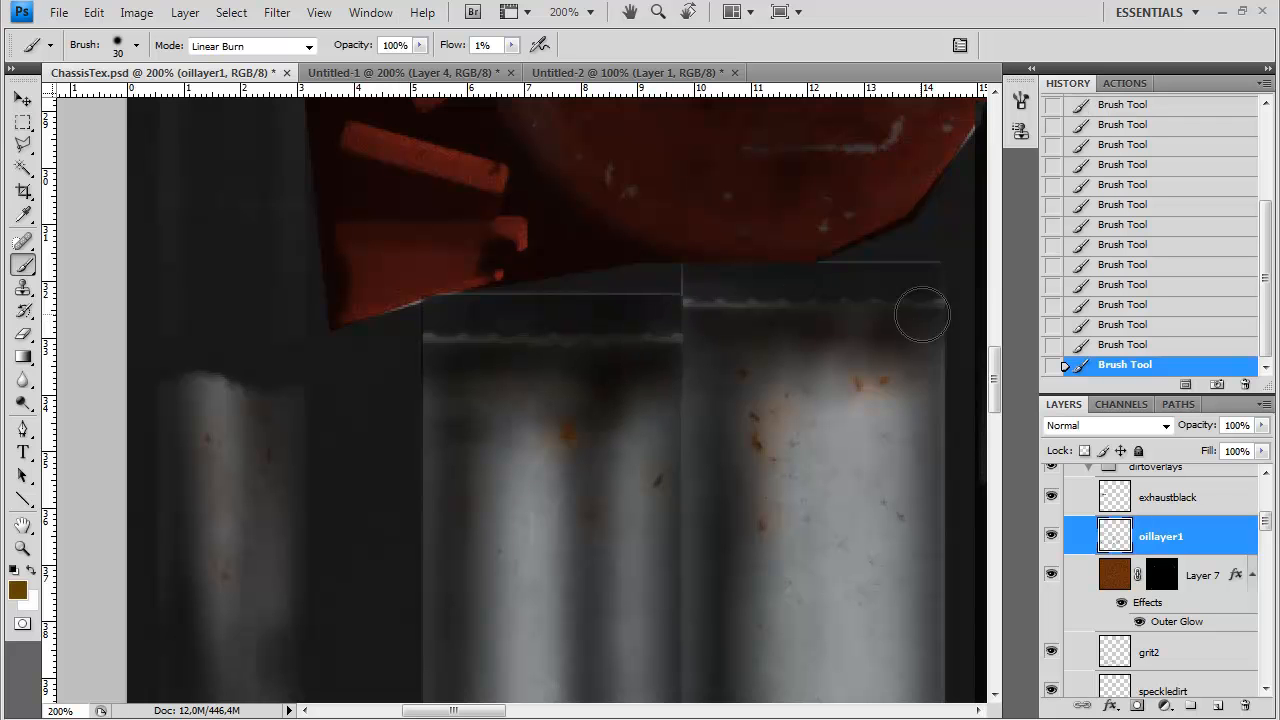
pyautogui.moveTo(469, 368)
pyautogui.mouseDown()
pyautogui.moveTo(531, 375)
pyautogui.moveTo(540, 417)
pyautogui.moveTo(571, 405)
pyautogui.mouseUp()
# Lightly erase the brown grime on the upper end of the narrower cylinder strip with a reduced-flow Eraser
pyautogui.press('e')
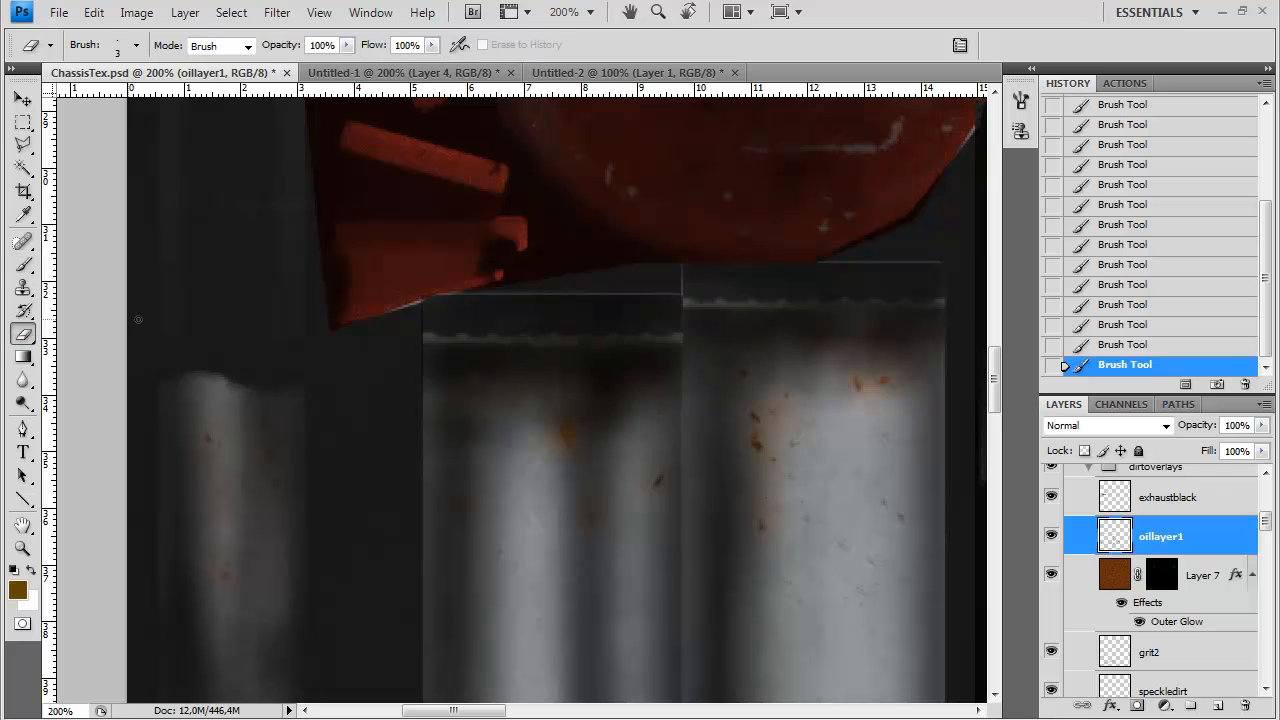
pyautogui.rightClick(500, 292)
pyautogui.click(431, 45)
pyautogui.moveTo(431, 68); pyautogui.dragTo(334, 74)
pyautogui.click(555, 52)
pyautogui.moveTo(509, 354); pyautogui.dragTo(469, 364)
pyautogui.moveTo(469, 364); pyautogui.dragTo(490, 359)
pyautogui.moveTo(490, 359)
pyautogui.mouseDown()
pyautogui.moveTo(477, 360)
pyautogui.moveTo(559, 377)
pyautogui.mouseUp()
pyautogui.moveTo(559, 377); pyautogui.dragTo(621, 355)
pyautogui.moveTo(607, 360); pyautogui.dragTo(621, 355)
pyautogui.moveTo(621, 355); pyautogui.dragTo(613, 392)
pyautogui.moveTo(613, 392)
pyautogui.mouseDown()
pyautogui.moveTo(680, 486)
pyautogui.moveTo(662, 397)
pyautogui.moveTo(857, 337)
pyautogui.moveTo(778, 327)
pyautogui.moveTo(595, 457)
pyautogui.moveTo(596, 371)
pyautogui.moveTo(597, 403)
pyautogui.moveTo(635, 359)
pyautogui.moveTo(471, 372)
pyautogui.moveTo(553, 344)
pyautogui.moveTo(420, 386)
pyautogui.mouseUp()
# Try a broad yellowish-brown stain on the middle cylinder strip with a 119 px brush, undo it and reduce the brush to 29 px
pyautogui.click(28, 266)
pyautogui.moveTo(382, 458)
pyautogui.mouseDown()
pyautogui.moveTo(452, 445)
pyautogui.moveTo(443, 409)
pyautogui.moveTo(470, 612)
pyautogui.mouseUp()
pyautogui.rightClick(360, 306)
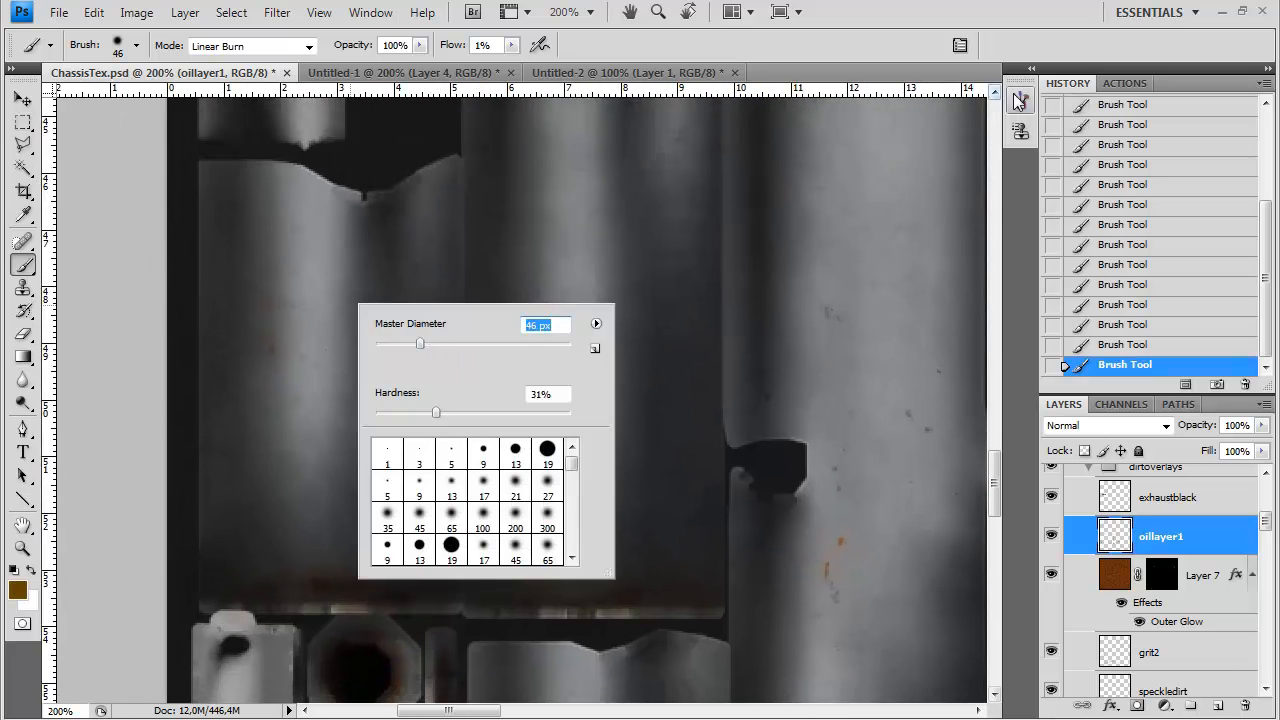
pyautogui.press('F5')
pyautogui.click(700, 174)
pyautogui.moveTo(780, 137); pyautogui.dragTo(800, 137)
pyautogui.press('F5')
pyautogui.moveTo(469, 362); pyautogui.dragTo(370, 440)
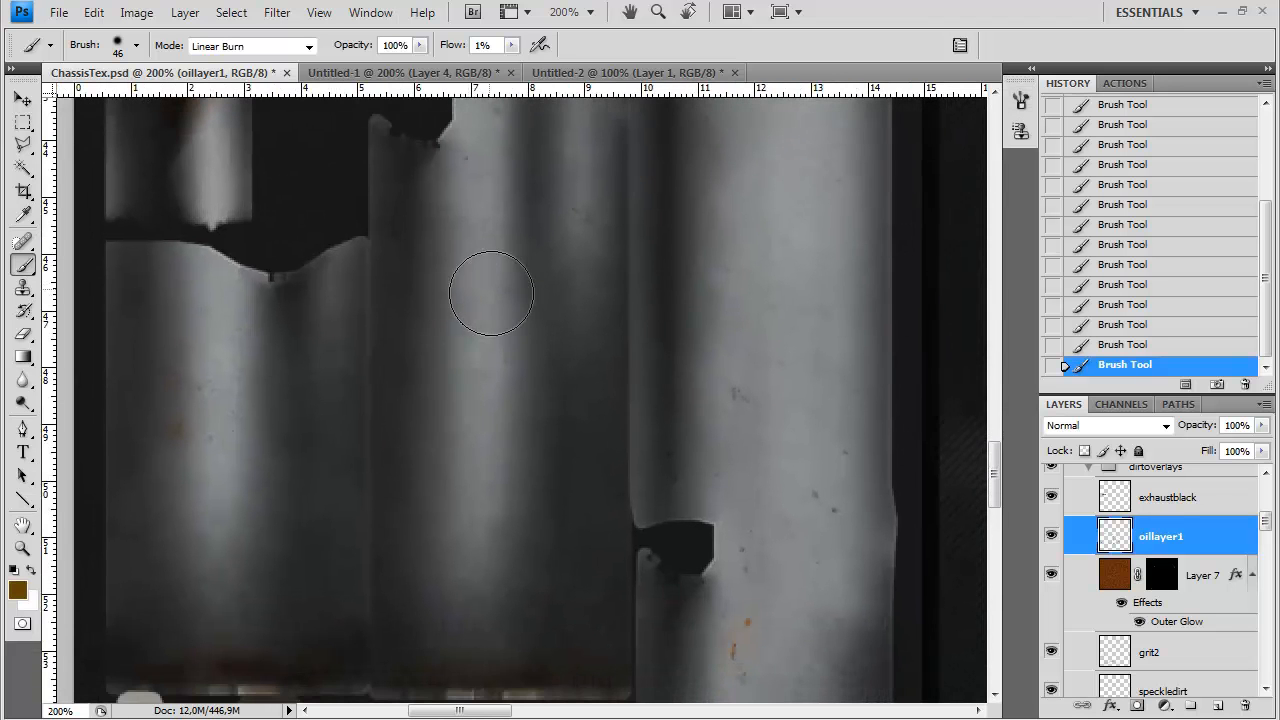
pyautogui.rightClick(494, 286)
pyautogui.moveTo(561, 327); pyautogui.dragTo(622, 328)
pyautogui.moveTo(480, 280)
pyautogui.mouseDown()
pyautogui.moveTo(480, 371)
pyautogui.moveTo(488, 288)
pyautogui.mouseUp()
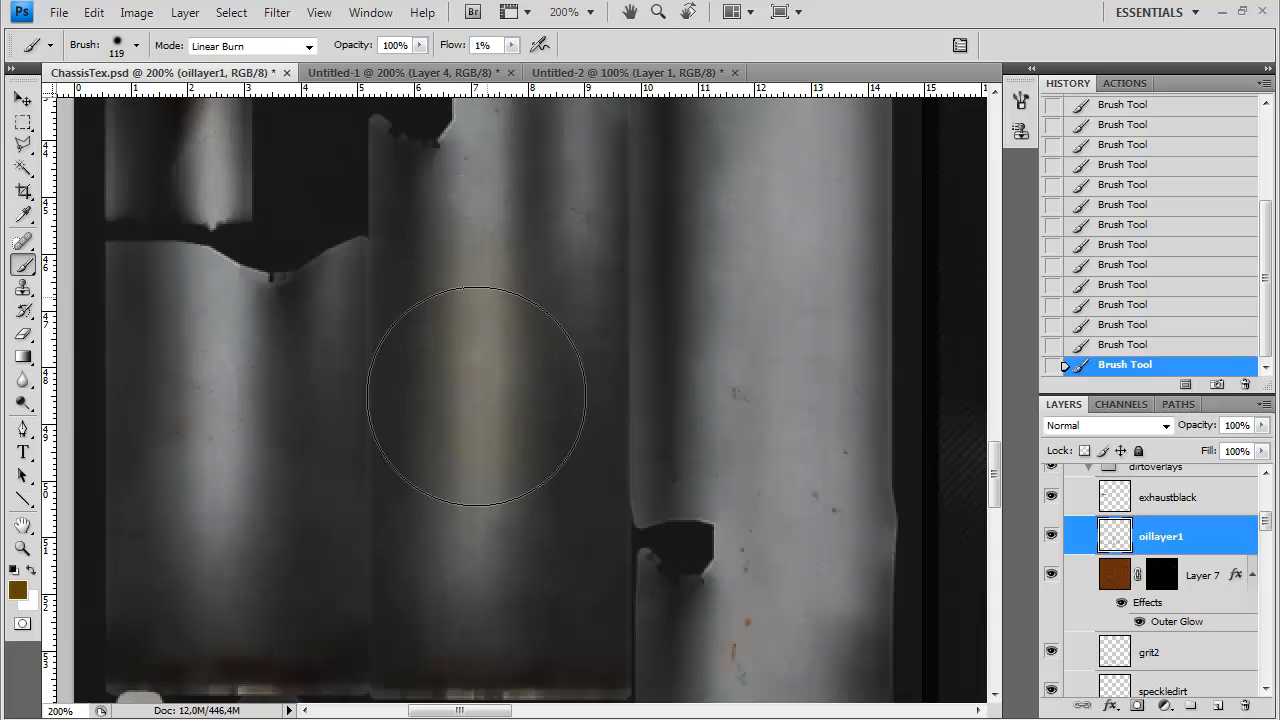
pyautogui.rightClick(548, 380)
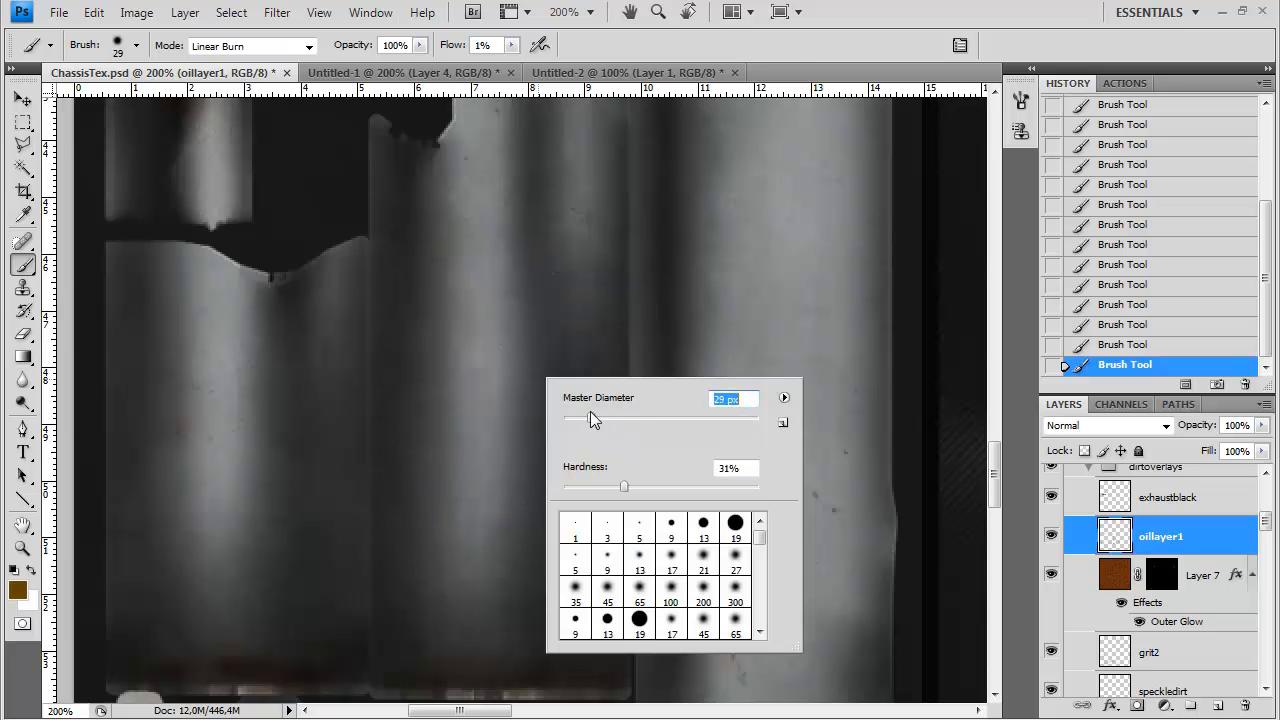
pyautogui.click(800, 48)
# Set the brush size to 41 px and paint faint yellowish-brown tints on chassis parts further across the texture
pyautogui.hotkey('ctrl', '-')
pyautogui.hotkey('ctrl', '-')
pyautogui.moveTo(694, 443)
pyautogui.mouseDown()
pyautogui.moveTo(548, 352)
pyautogui.moveTo(480, 330)
pyautogui.mouseUp()
pyautogui.hotkey('ctrl', '+')
pyautogui.rightClick(598, 420)
pyautogui.click(664, 460)
pyautogui.moveTo(470, 450)
pyautogui.mouseDown()
pyautogui.moveTo(487, 473)
pyautogui.moveTo(714, 486)
pyautogui.moveTo(597, 404)
pyautogui.mouseUp()
pyautogui.moveTo(445, 372)
pyautogui.mouseDown()
pyautogui.moveTo(703, 356)
pyautogui.moveTo(503, 362)
pyautogui.mouseUp()
pyautogui.moveTo(955, 466); pyautogui.dragTo(632, 583)
pyautogui.moveTo(543, 451)
pyautogui.mouseDown()
pyautogui.moveTo(587, 438)
pyautogui.moveTo(575, 446)
pyautogui.moveTo(591, 368)
pyautogui.mouseUp()
pyautogui.moveTo(380, 198)
pyautogui.mouseDown()
pyautogui.moveTo(425, 355)
pyautogui.moveTo(529, 524)
pyautogui.mouseUp()
pyautogui.moveTo(590, 364); pyautogui.dragTo(483, 534)
pyautogui.moveTo(775, 695)
pyautogui.mouseDown()
pyautogui.moveTo(381, 387)
pyautogui.moveTo(308, 254)
pyautogui.mouseUp()
# Set the foreground colour to a very dark, nearly neutral grey
pyautogui.click(18, 590)
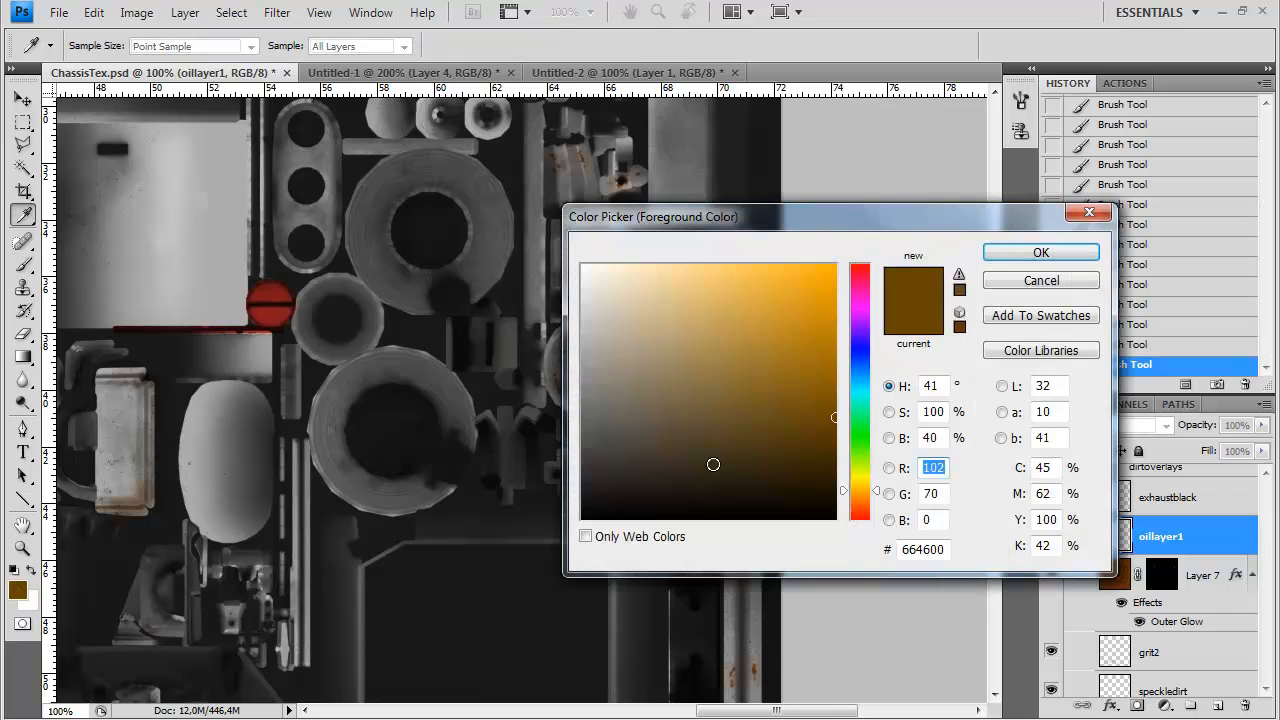
pyautogui.moveTo(592, 442)
pyautogui.mouseDown()
pyautogui.moveTo(697, 380)
pyautogui.moveTo(594, 477)
pyautogui.mouseUp()
pyautogui.press('Return')
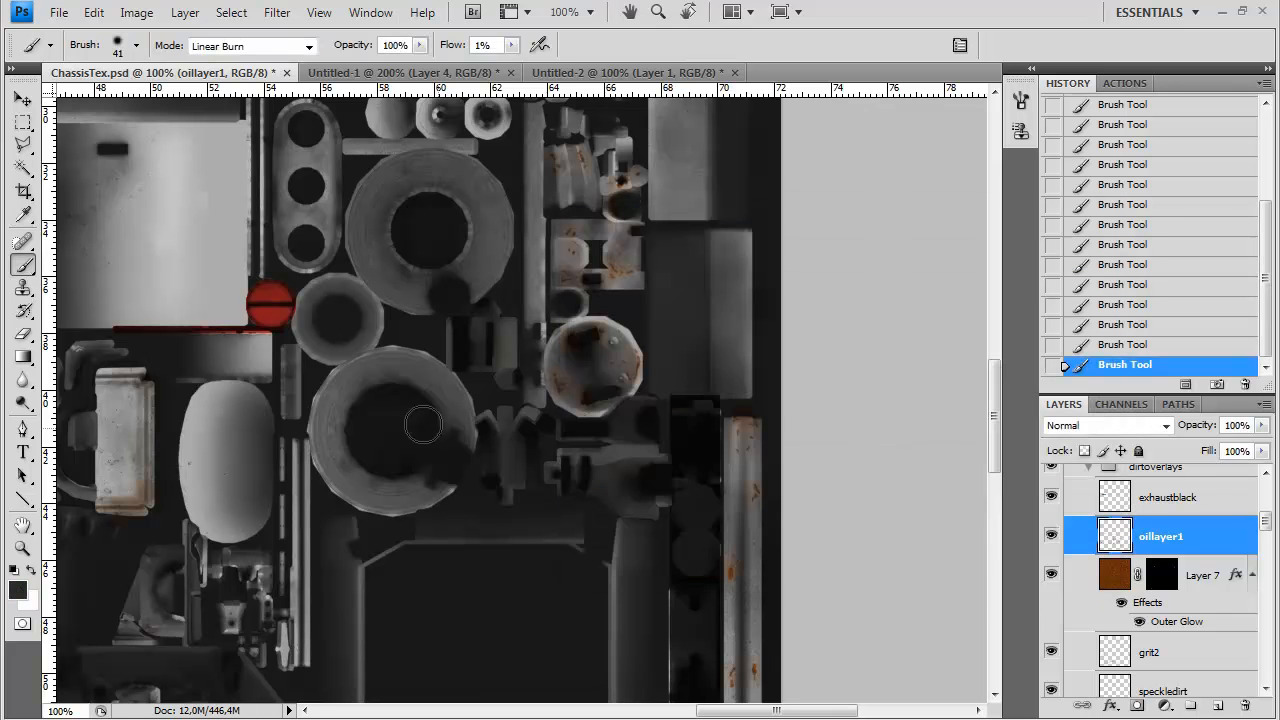
# Set the brush size to 24 px and paint dark grime on the grey plates around their round holes
pyautogui.rightClick(600, 350)
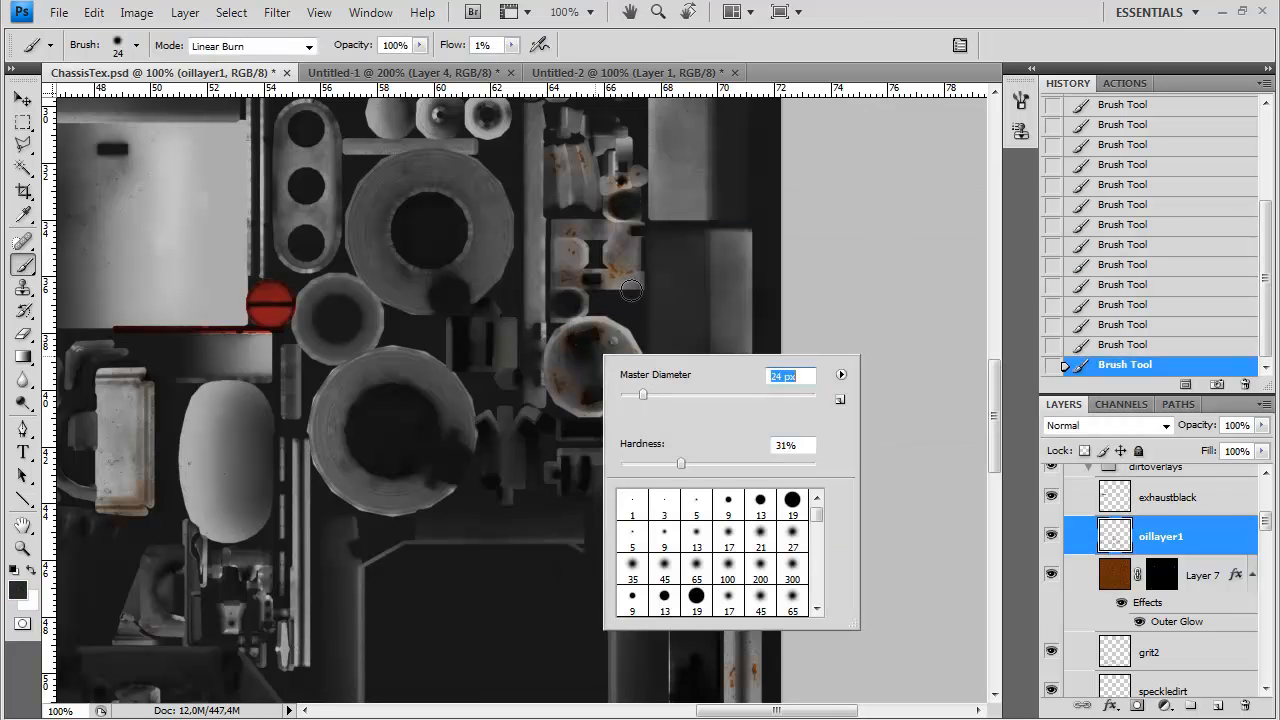
pyautogui.click(868, 7)
pyautogui.moveTo(306, 166); pyautogui.dragTo(608, 334)
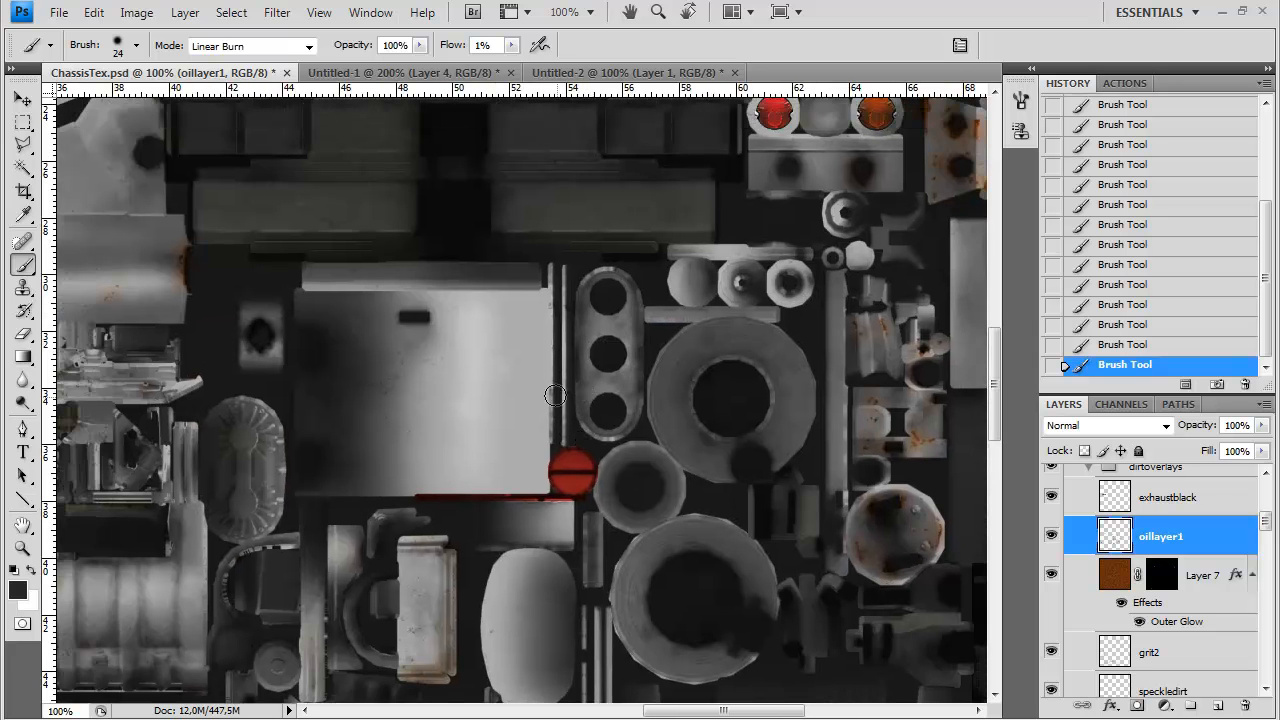
pyautogui.moveTo(309, 361); pyautogui.dragTo(571, 397)
pyautogui.moveTo(475, 303); pyautogui.dragTo(623, 482)
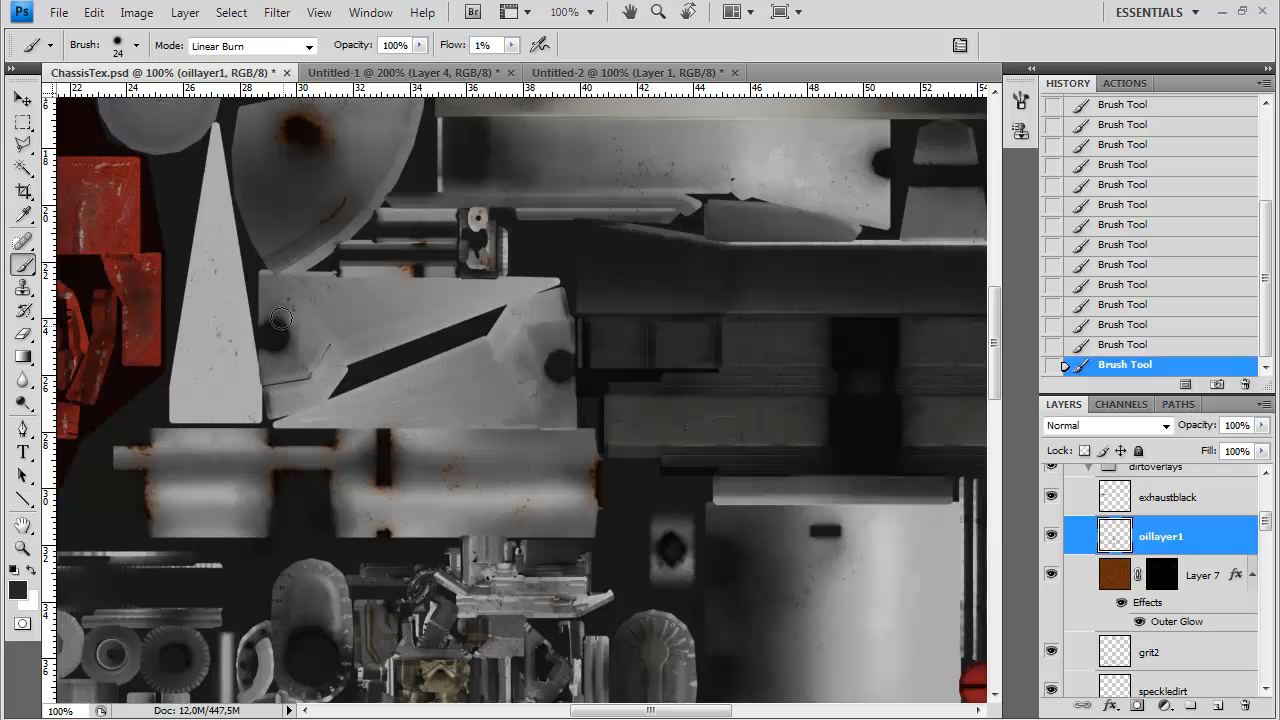
pyautogui.moveTo(551, 392); pyautogui.dragTo(551, 361)
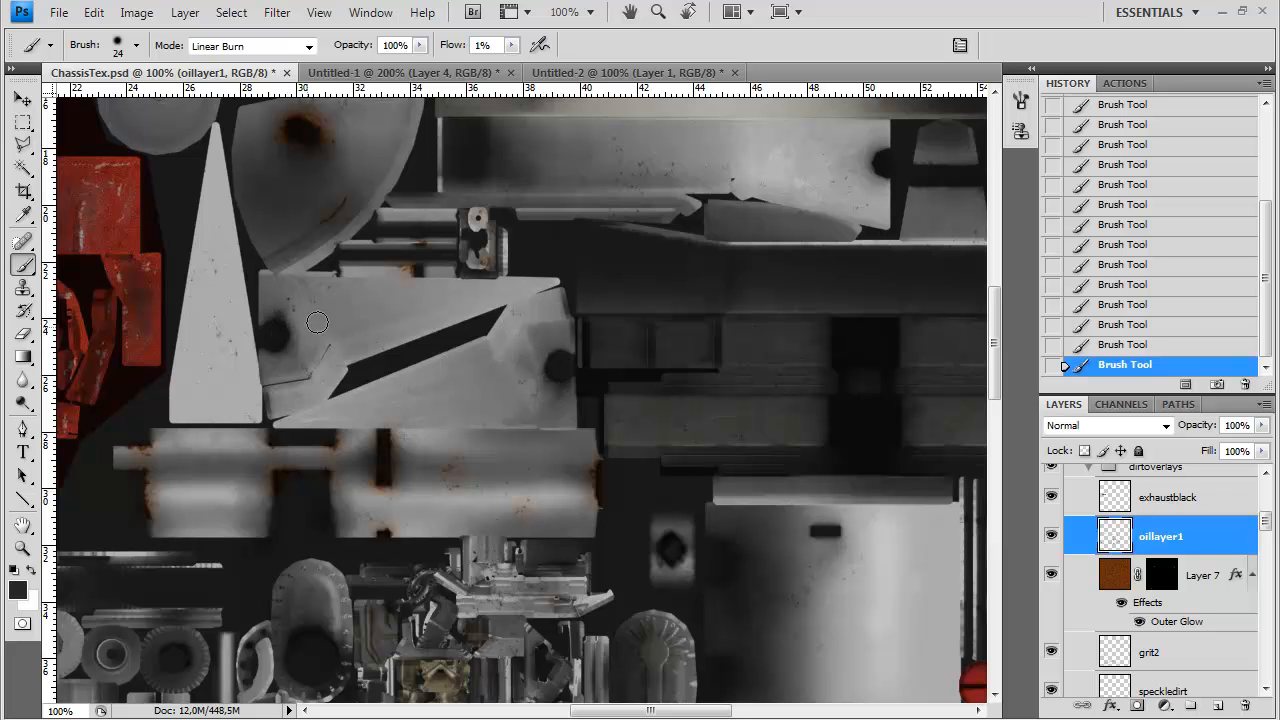
pyautogui.moveTo(262, 262); pyautogui.dragTo(471, 380)
pyautogui.moveTo(186, 371); pyautogui.dragTo(431, 346)
# Set the brush size to 8 px and paint a thin dark mark beside the vertical scratch on the red panel
pyautogui.hotkey('ctrl', '+')
pyautogui.rightClick(595, 253)
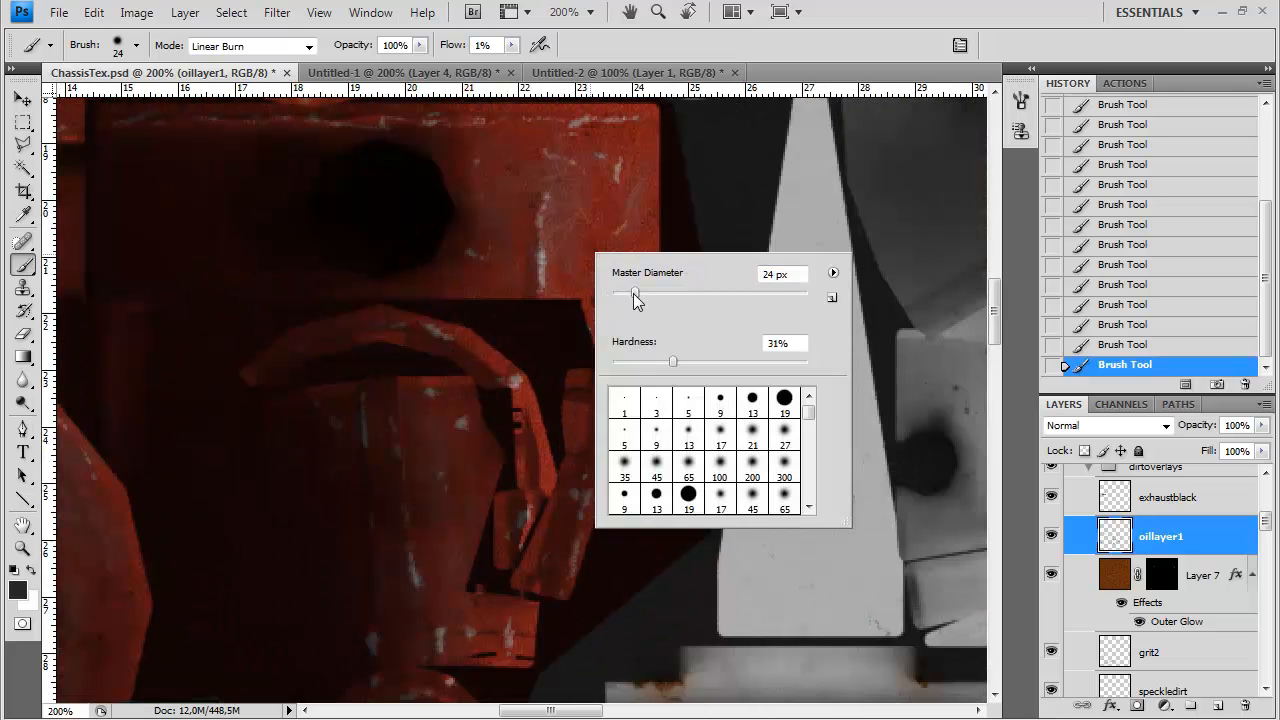
pyautogui.click(551, 225)
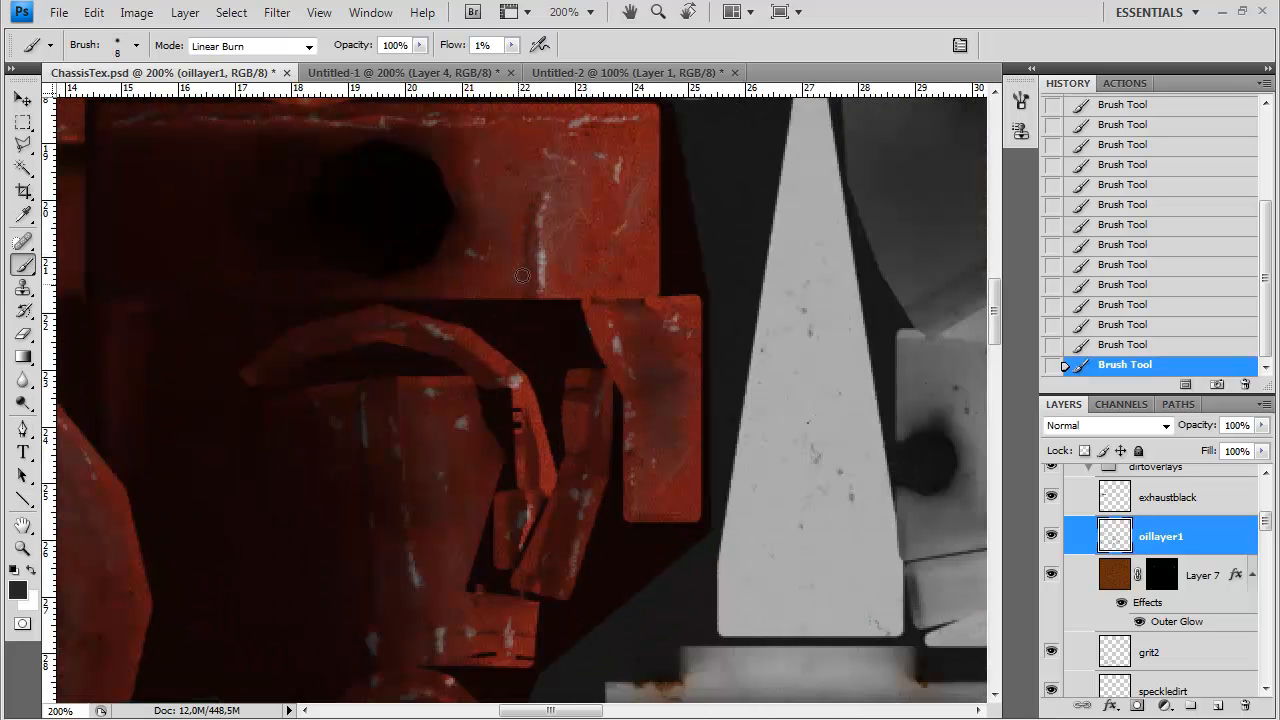
# Lower the contrast of the Diff_redbase layer with a legacy Brightness/Contrast adjustment
pyautogui.moveTo(1267, 528); pyautogui.dragTo(1265, 652)
pyautogui.click(1210, 559)
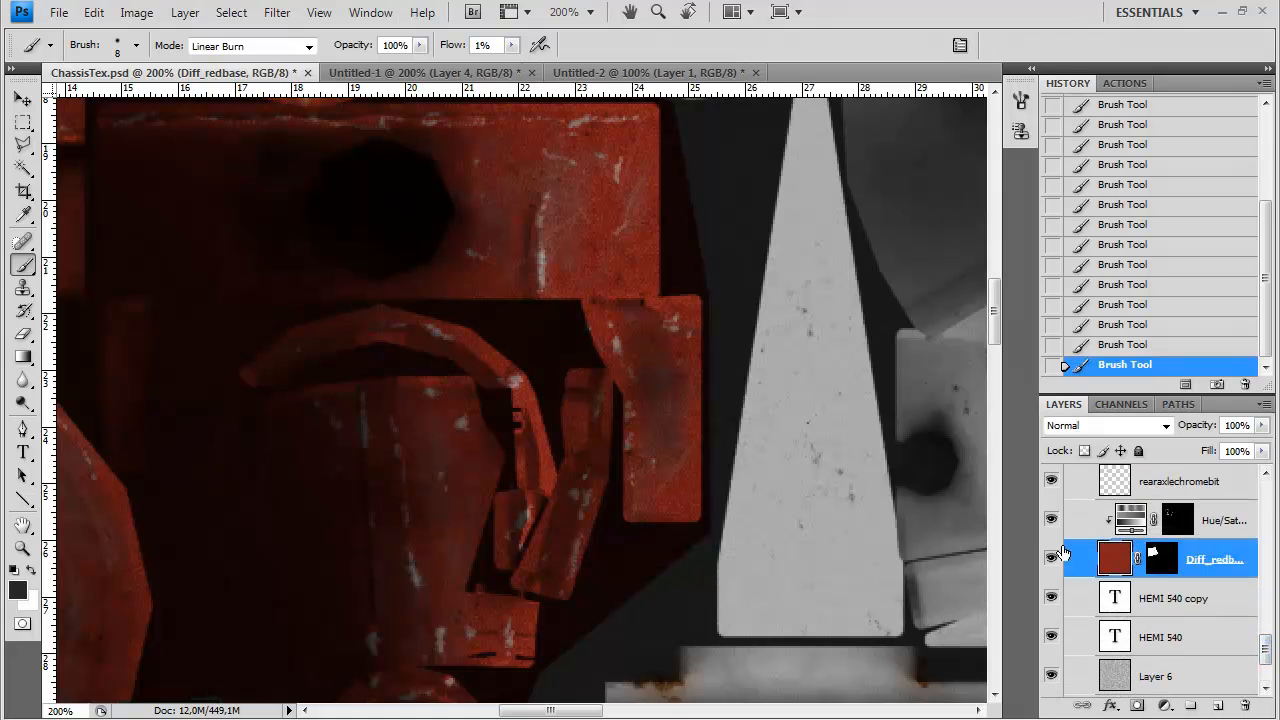
pyautogui.click(136, 12)
pyautogui.moveTo(167, 64)
pyautogui.click(462, 66)
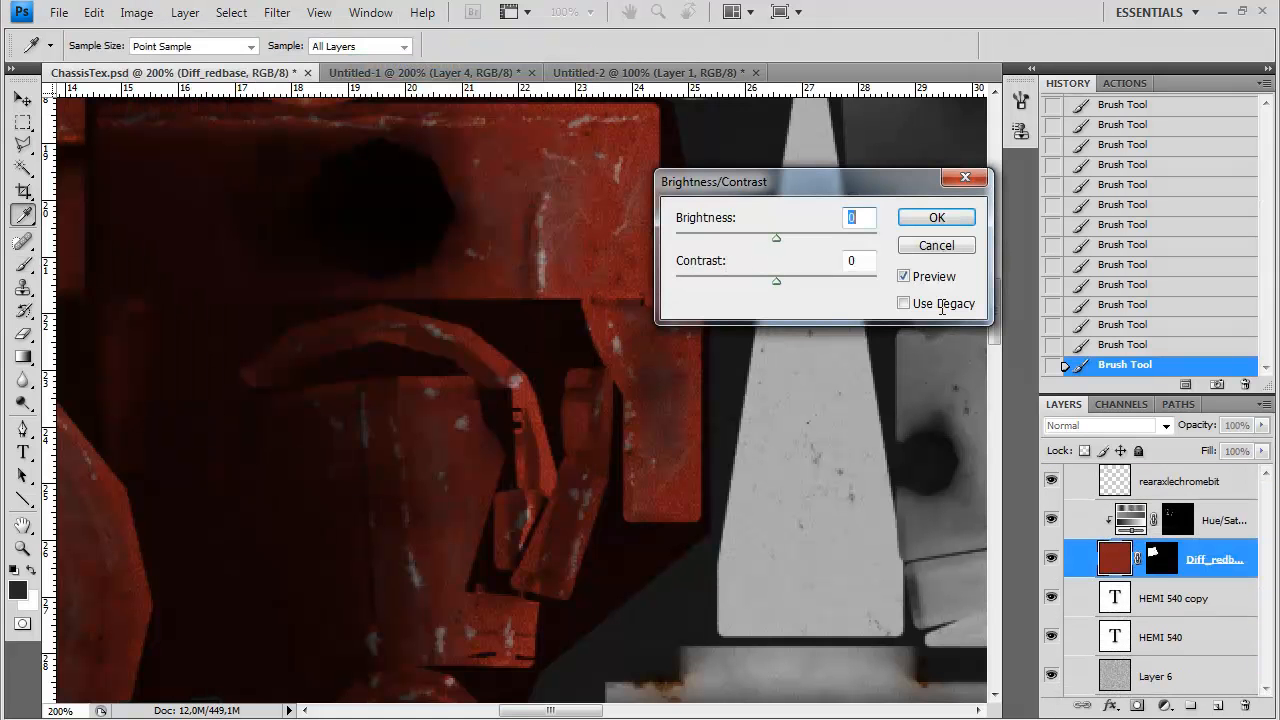
pyautogui.click(903, 303)
pyautogui.moveTo(712, 281)
pyautogui.mouseDown()
pyautogui.moveTo(765, 290)
pyautogui.moveTo(672, 278)
pyautogui.moveTo(704, 277)
pyautogui.mouseUp()
pyautogui.press('Return')
# Raise the saturation of the Diff_redbase layer to about +52 with Hue/Saturation
pyautogui.click(137, 12)
pyautogui.moveTo(170, 64)
pyautogui.click(441, 167)
pyautogui.moveTo(878, 331); pyautogui.dragTo(920, 333)
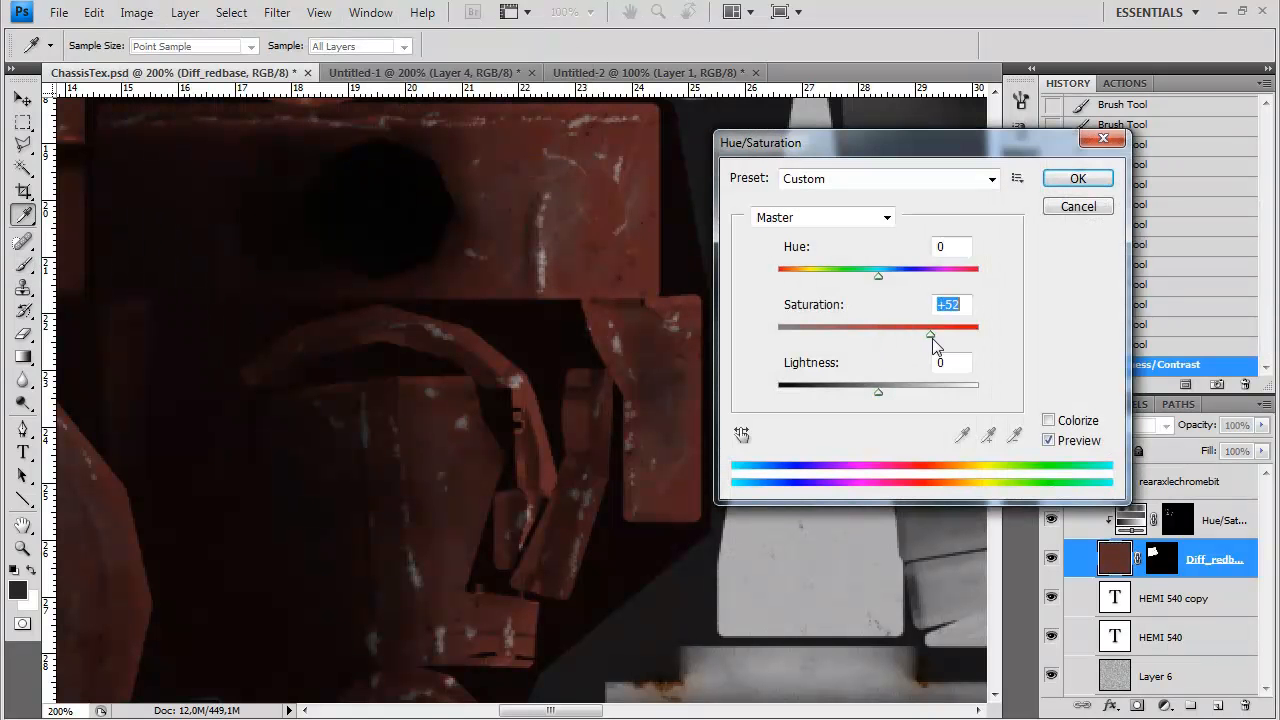
pyautogui.click(1068, 180)
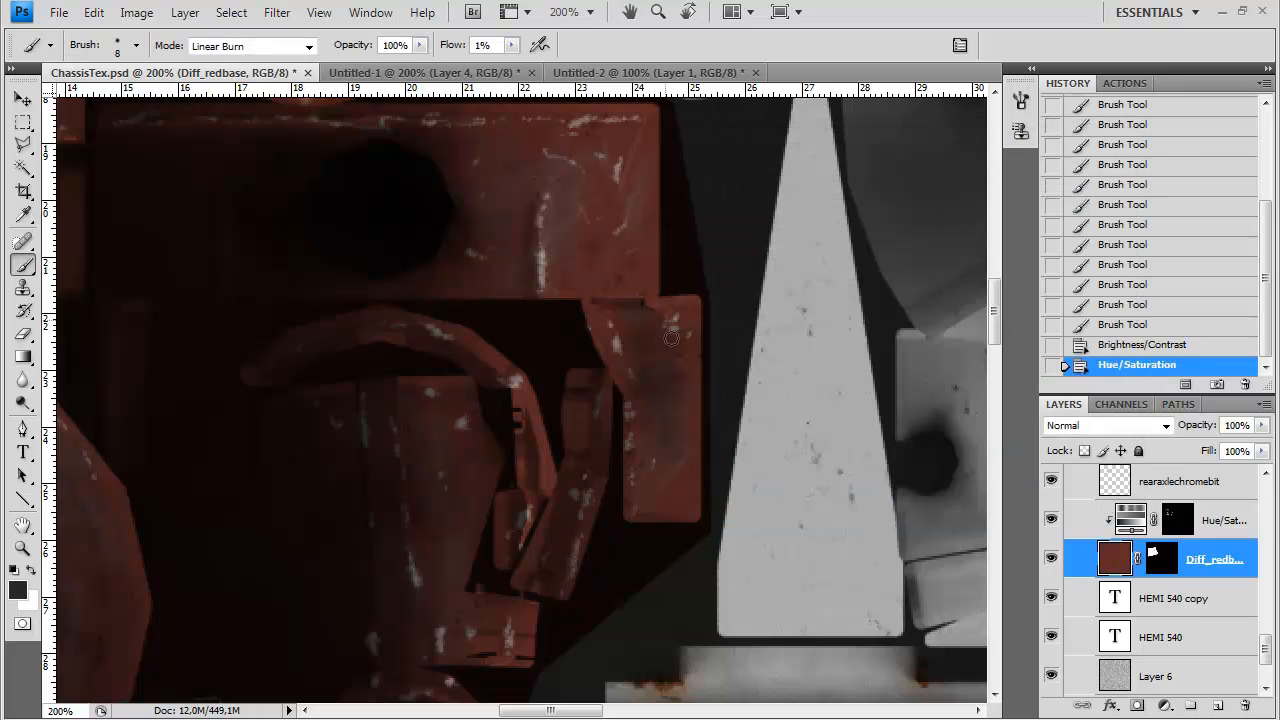
# Paint thin dark grime marks on oillayer1 beside the scratches and edges of the red tapered parts
pyautogui.moveTo(1265, 641); pyautogui.dragTo(1268, 523)
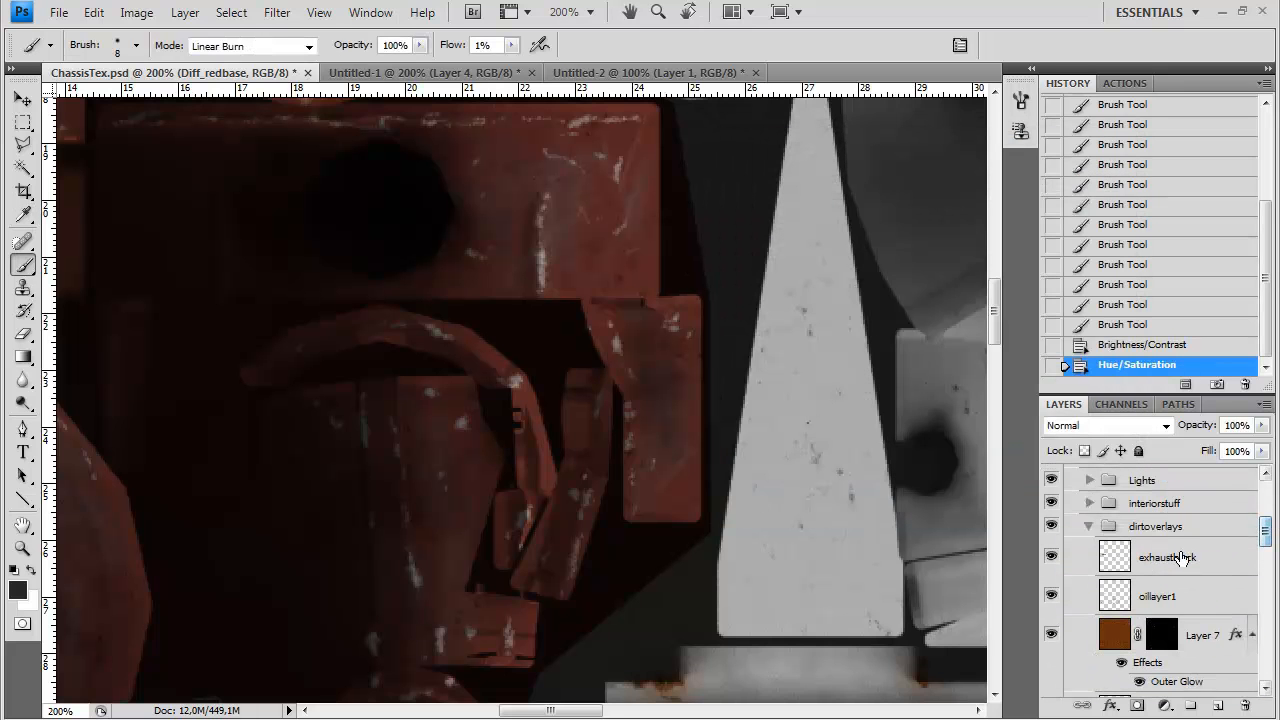
pyautogui.click(1156, 598)
pyautogui.click(399, 391)
pyautogui.click(401, 396)
pyautogui.click(403, 402)
pyautogui.click(408, 420)
pyautogui.click(412, 440)
pyautogui.click(418, 470)
pyautogui.moveTo(462, 601); pyautogui.dragTo(471, 491)
pyautogui.click(507, 521)
pyautogui.click(516, 523)
pyautogui.click(530, 523)
pyautogui.click(480, 522)
pyautogui.click(432, 546)
pyautogui.click(475, 600)
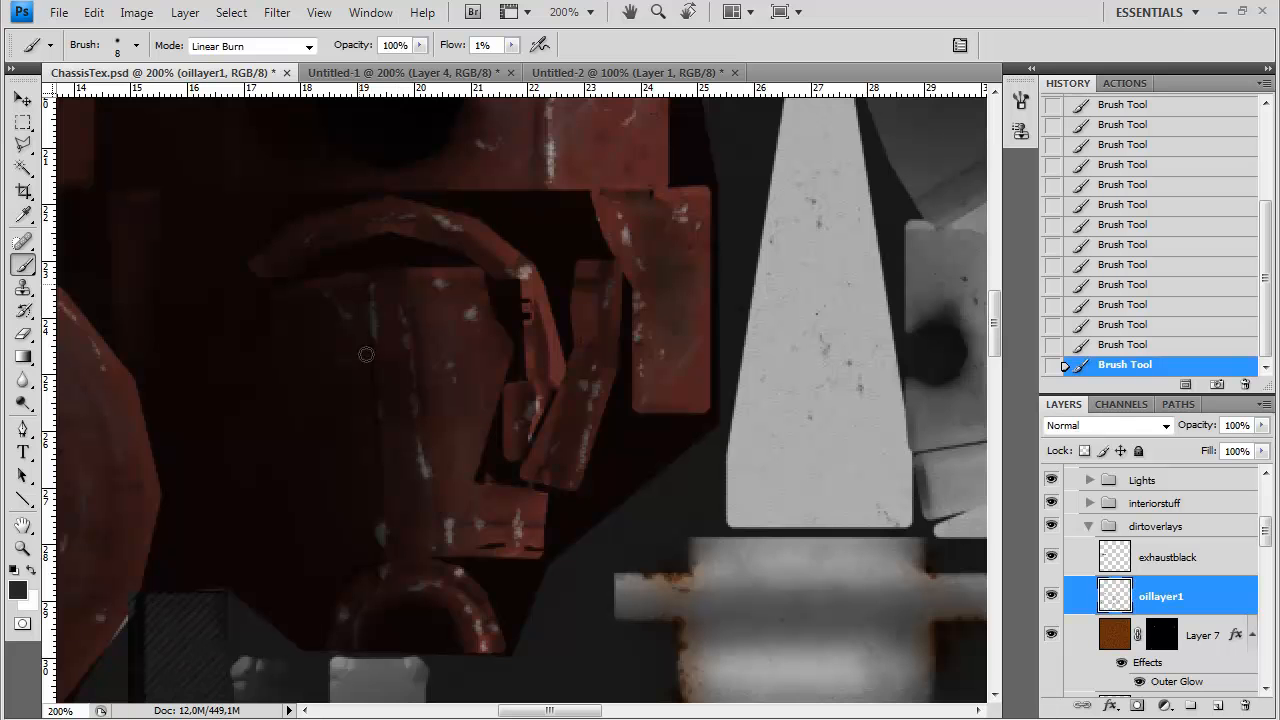
# Set the brush size to 10 px and paint faint grime on the large round red part
pyautogui.moveTo(601, 215); pyautogui.dragTo(579, 441)
pyautogui.moveTo(391, 379)
pyautogui.mouseDown()
pyautogui.moveTo(537, 397)
pyautogui.moveTo(660, 375)
pyautogui.mouseUp()
pyautogui.moveTo(434, 495); pyautogui.dragTo(685, 244)
pyautogui.rightClick(506, 331)
pyautogui.click(434, 248)
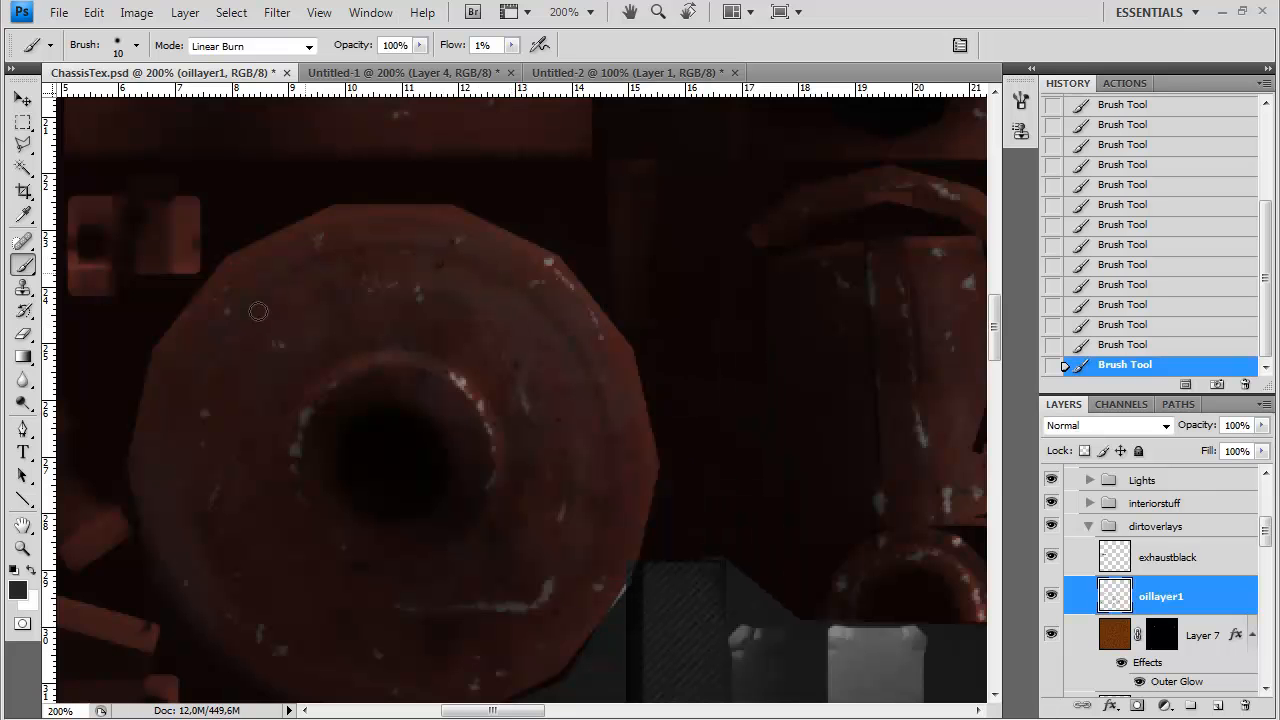
# Set the brush flow to 3% and its size to 8 px for the slatted grille part
pyautogui.moveTo(674, 329); pyautogui.dragTo(314, 435)
pyautogui.moveTo(557, 220)
pyautogui.mouseDown()
pyautogui.moveTo(520, 605)
pyautogui.moveTo(537, 695)
pyautogui.mouseUp()
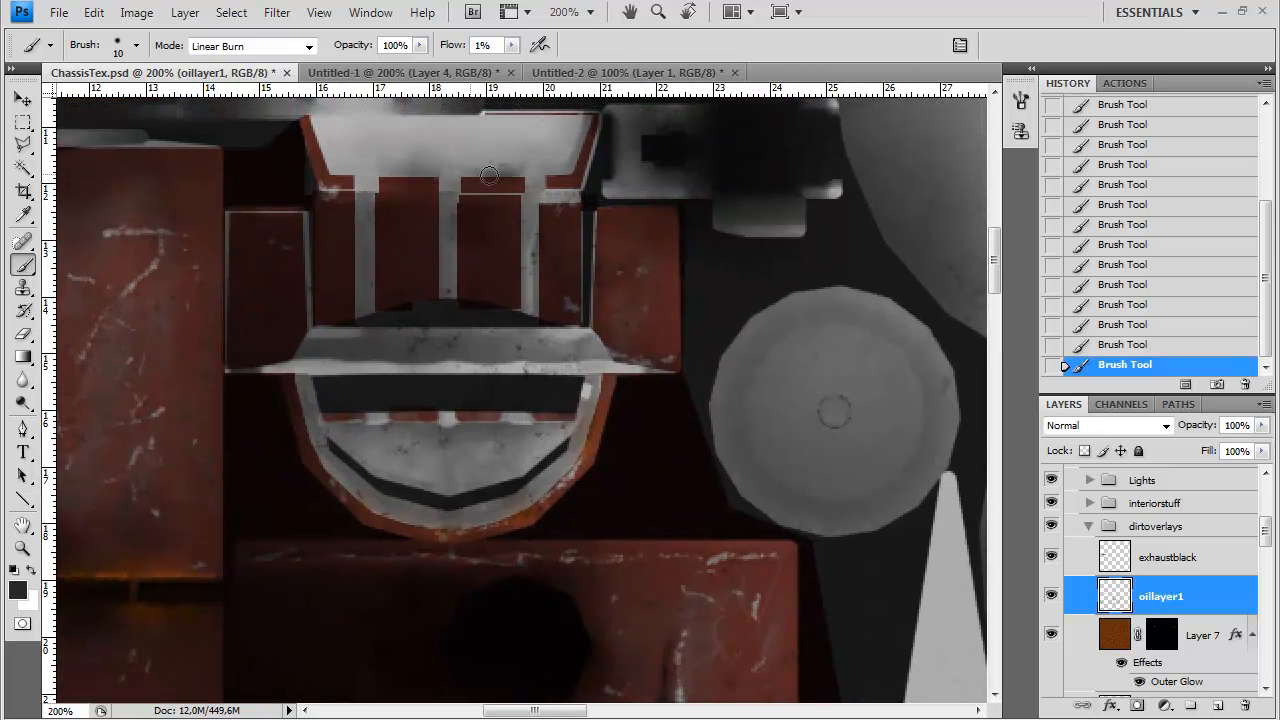
pyautogui.click(511, 46)
pyautogui.moveTo(514, 67); pyautogui.dragTo(516, 66)
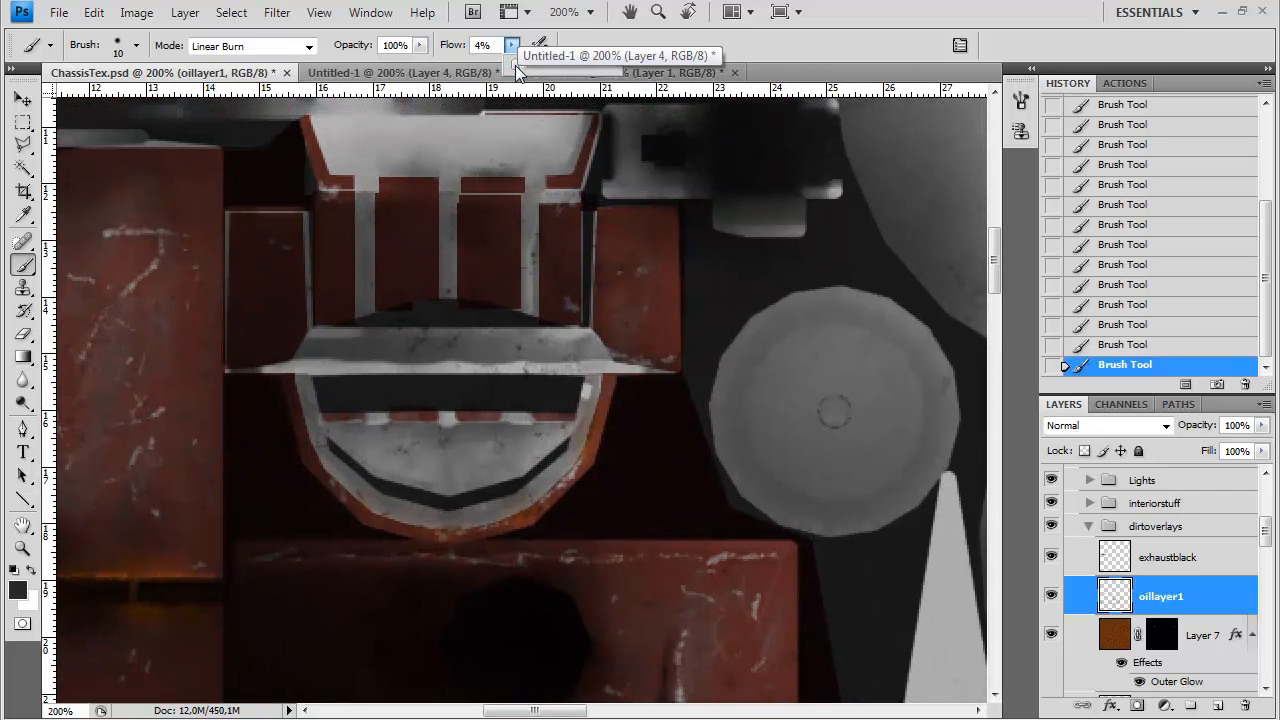
pyautogui.rightClick(393, 180)
pyautogui.moveTo(463, 218); pyautogui.dragTo(445, 220)
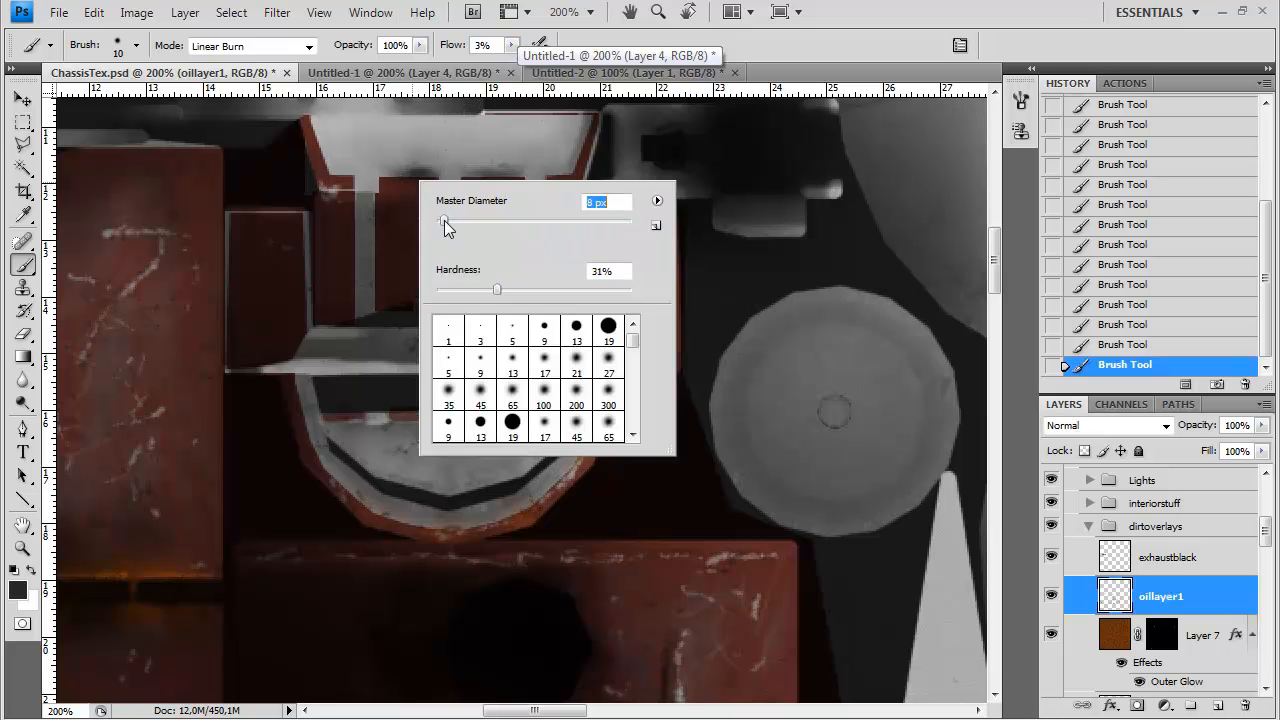
pyautogui.press('Return')
# Set the brush scatter to 126% with a count of 2 and paint dark specks along the slatted grille's upper edge
pyautogui.click(1020, 102)
pyautogui.moveTo(775, 134); pyautogui.dragTo(797, 134)
pyautogui.moveTo(799, 195); pyautogui.dragTo(786, 196)
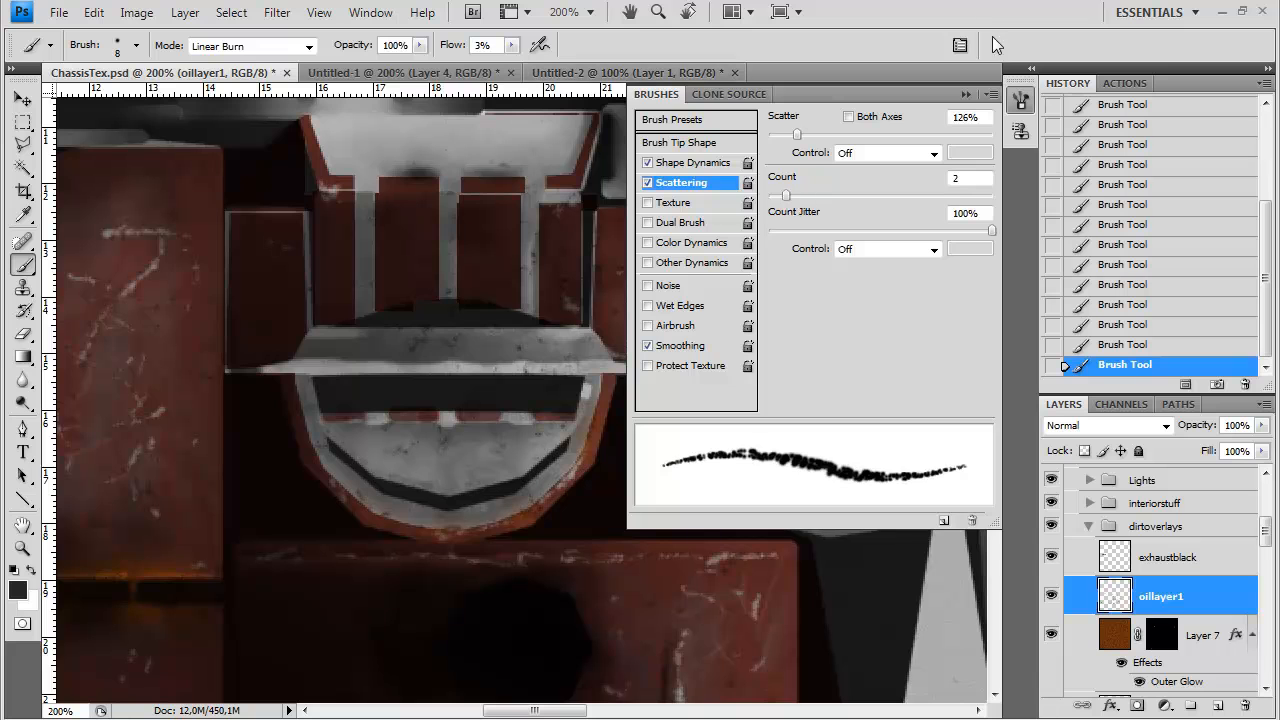
pyautogui.moveTo(404, 176); pyautogui.dragTo(384, 185)
pyautogui.click(966, 94)
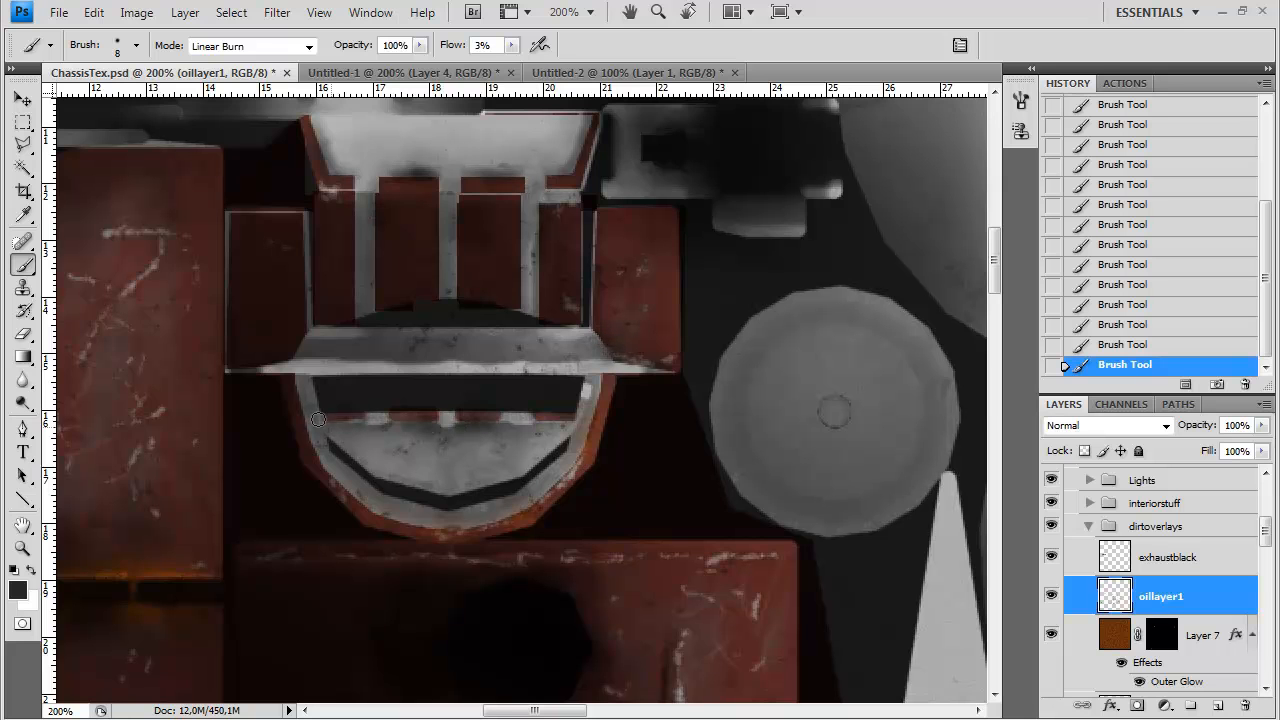
# Raise the brush flow to 6% and paint dark grime along the curved edges of the grey plate below the grille
pyautogui.moveTo(333, 451); pyautogui.dragTo(417, 504)
pyautogui.moveTo(511, 45); pyautogui.dragTo(514, 66)
pyautogui.moveTo(339, 445)
pyautogui.mouseDown()
pyautogui.moveTo(391, 487)
pyautogui.moveTo(447, 503)
pyautogui.moveTo(477, 488)
pyautogui.mouseUp()
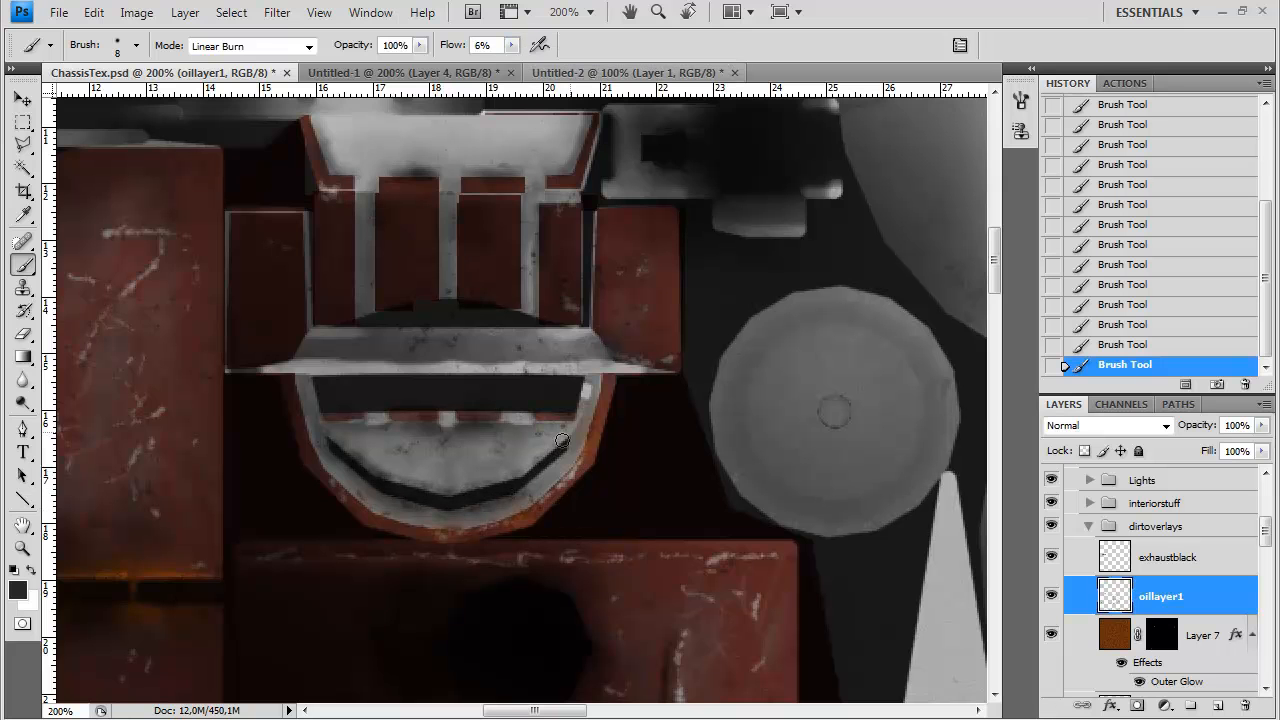
pyautogui.moveTo(566, 446); pyautogui.dragTo(576, 426)
# Reduce the brush scatter to 58% and paint dark grime on the grille's grey bars and the small grey tabs below them
pyautogui.moveTo(354, 346); pyautogui.dragTo(650, 505)
pyautogui.moveTo(430, 295); pyautogui.dragTo(335, 555)
pyautogui.moveTo(490, 365); pyautogui.dragTo(232, 496)
pyautogui.moveTo(696, 543); pyautogui.dragTo(429, 334)
pyautogui.moveTo(349, 485); pyautogui.dragTo(454, 327)
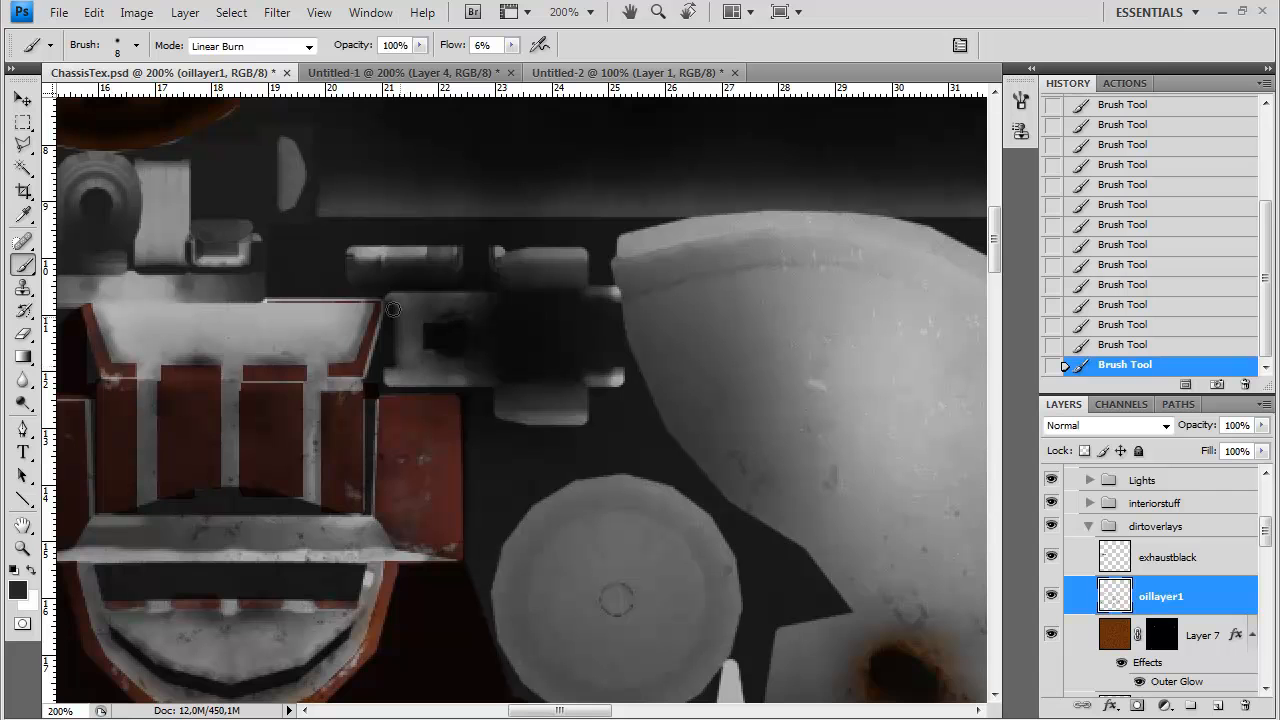
pyautogui.moveTo(367, 230)
pyautogui.mouseDown()
pyautogui.moveTo(434, 328)
pyautogui.moveTo(552, 276)
pyautogui.mouseUp()
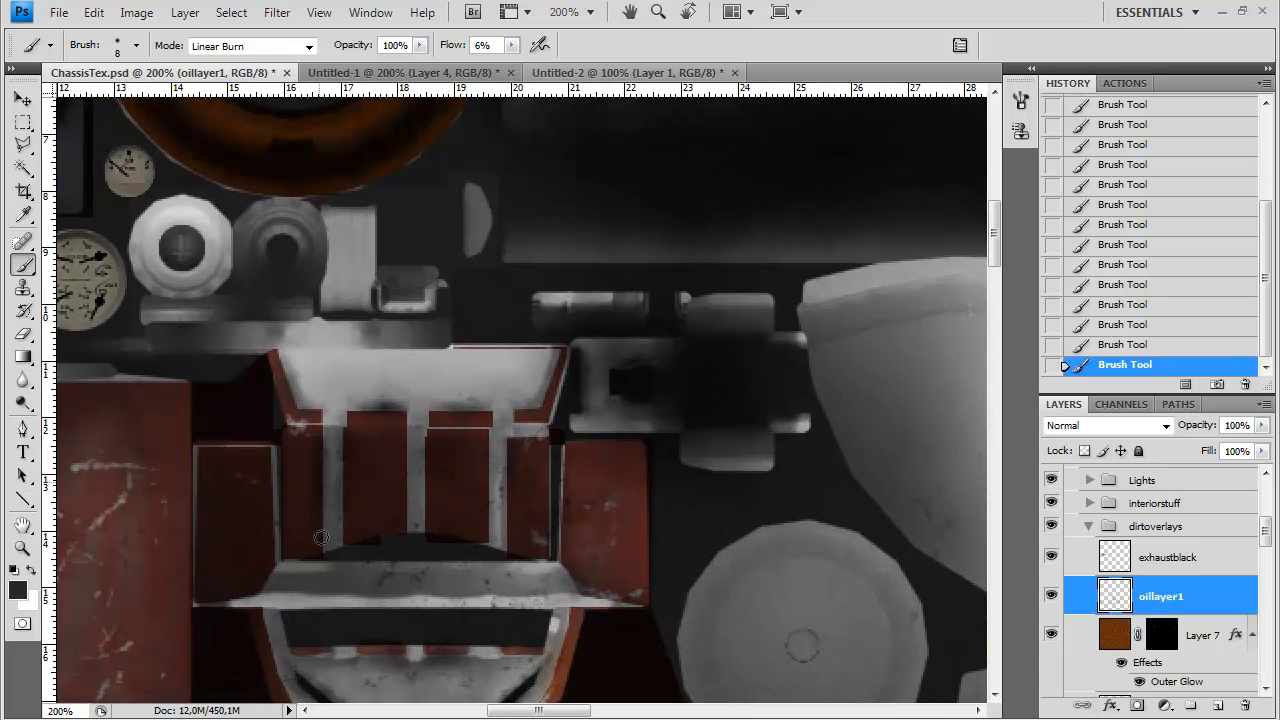
pyautogui.rightClick(508, 484)
pyautogui.click(1020, 101)
pyautogui.moveTo(791, 135); pyautogui.dragTo(781, 134)
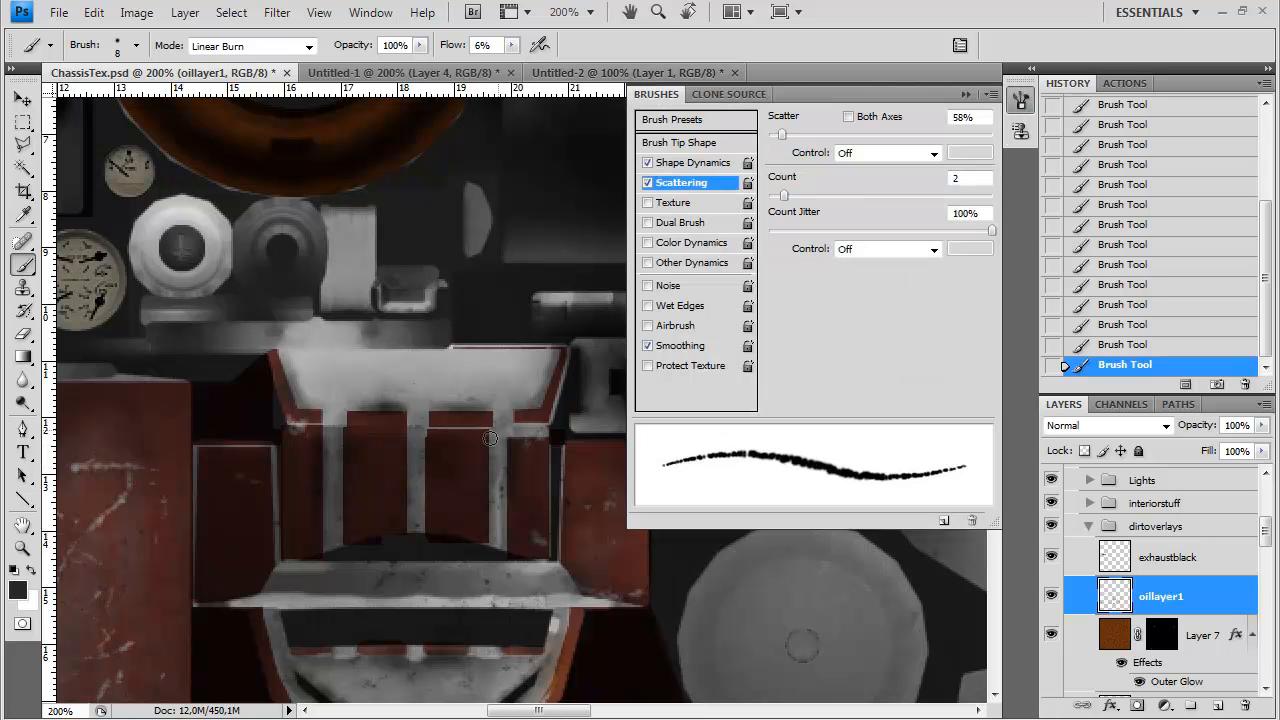
pyautogui.click(966, 94)
pyautogui.click(534, 560)
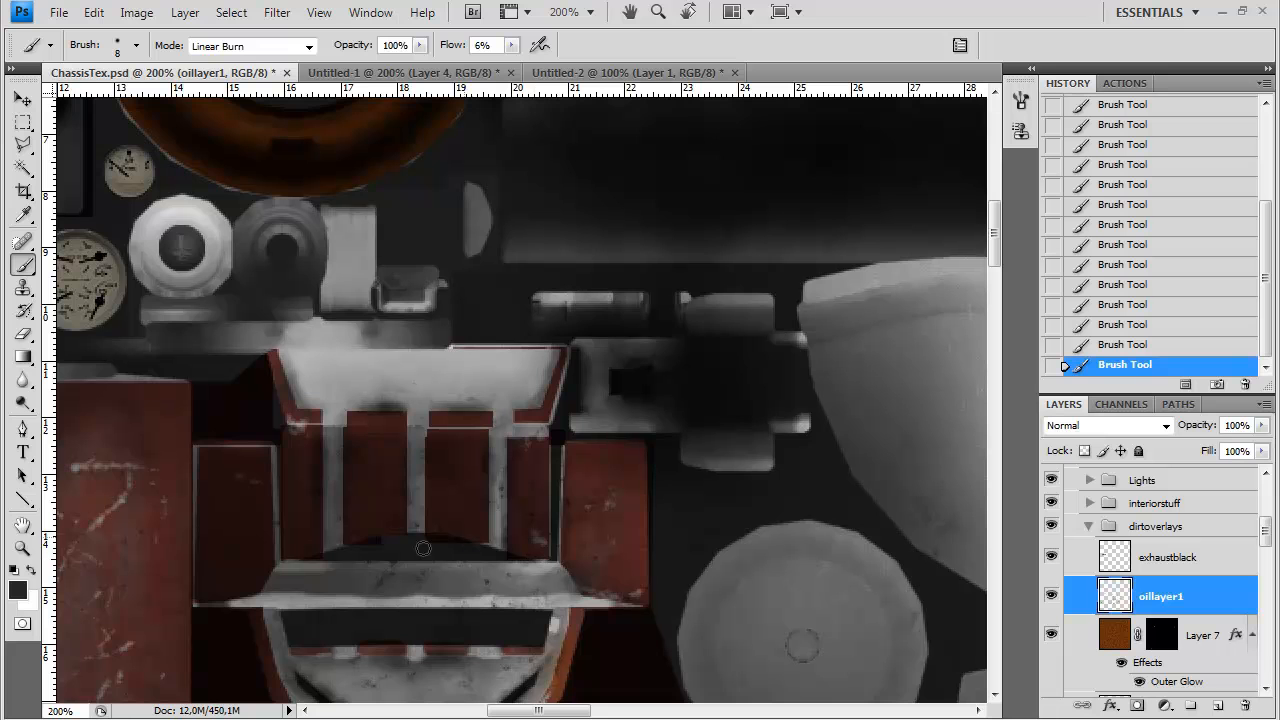
pyautogui.moveTo(430, 649); pyautogui.dragTo(465, 650)
pyautogui.moveTo(515, 650); pyautogui.dragTo(533, 652)
pyautogui.moveTo(435, 435); pyautogui.dragTo(405, 479)
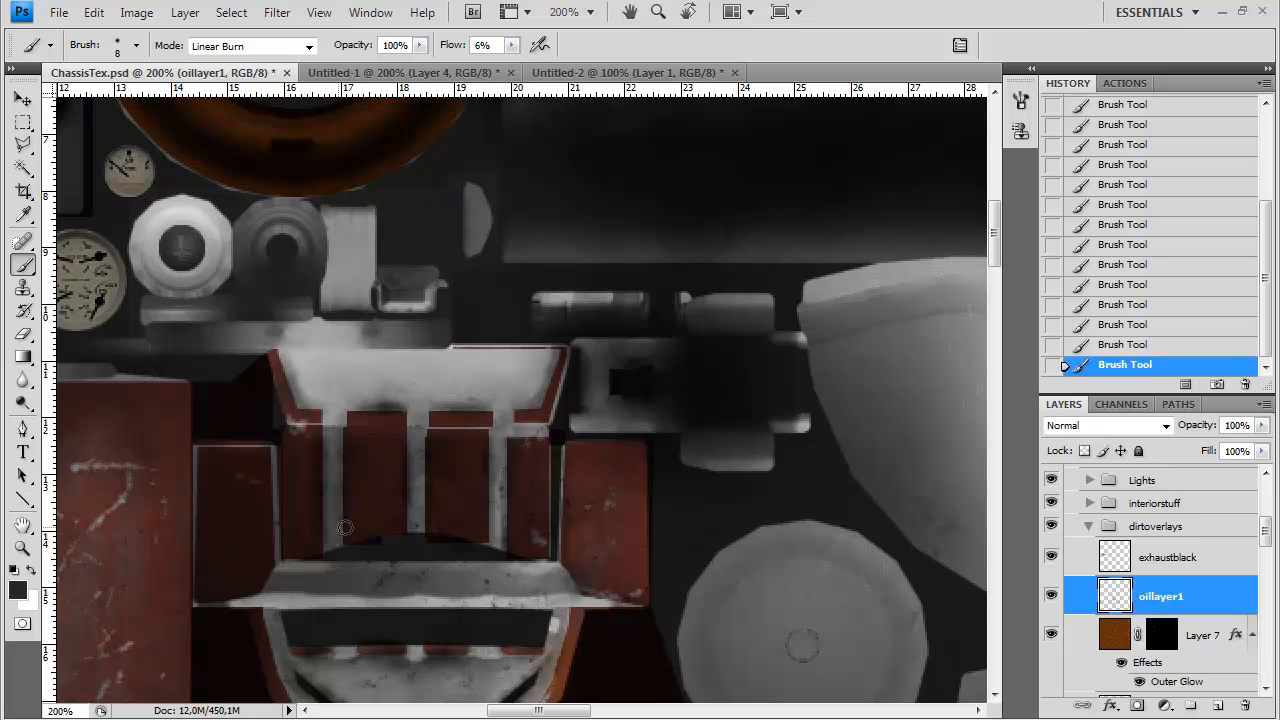
# Paint dark grime on the small red brackets beside the large round red part
pyautogui.moveTo(587, 573); pyautogui.dragTo(498, 433)
pyautogui.moveTo(257, 528); pyautogui.dragTo(455, 245)
pyautogui.moveTo(155, 586); pyautogui.dragTo(450, 512)
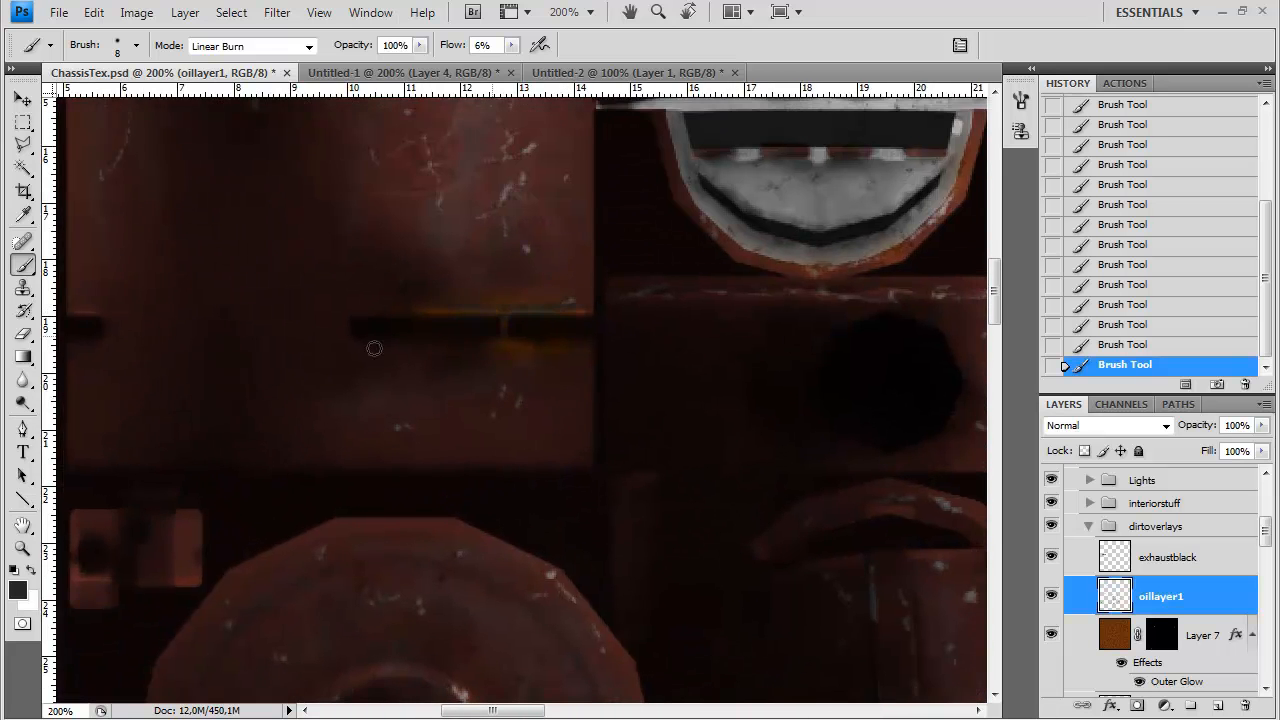
pyautogui.moveTo(75, 315); pyautogui.dragTo(292, 340)
pyautogui.moveTo(310, 564); pyautogui.dragTo(341, 351)
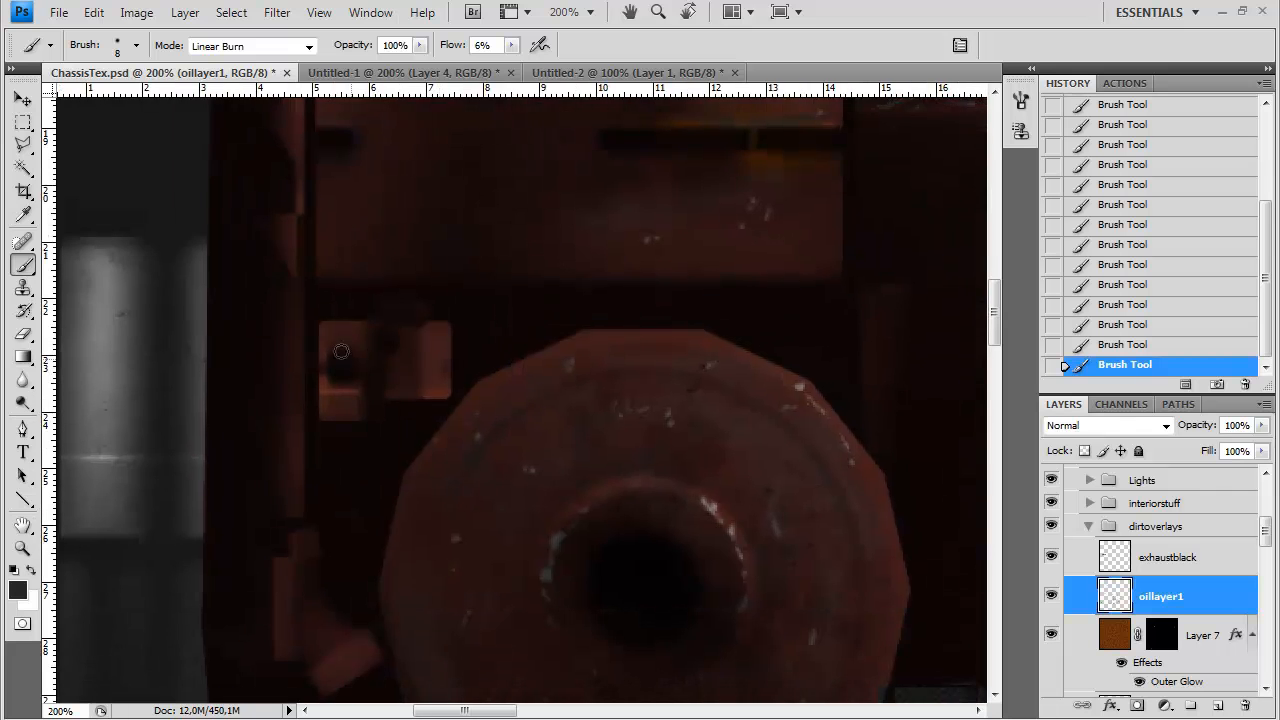
pyautogui.moveTo(423, 365); pyautogui.dragTo(399, 361)
pyautogui.moveTo(365, 638); pyautogui.dragTo(345, 408)
pyautogui.moveTo(651, 563); pyautogui.dragTo(529, 381)
pyautogui.moveTo(292, 429); pyautogui.dragTo(412, 396)
pyautogui.moveTo(351, 231); pyautogui.dragTo(322, 200)
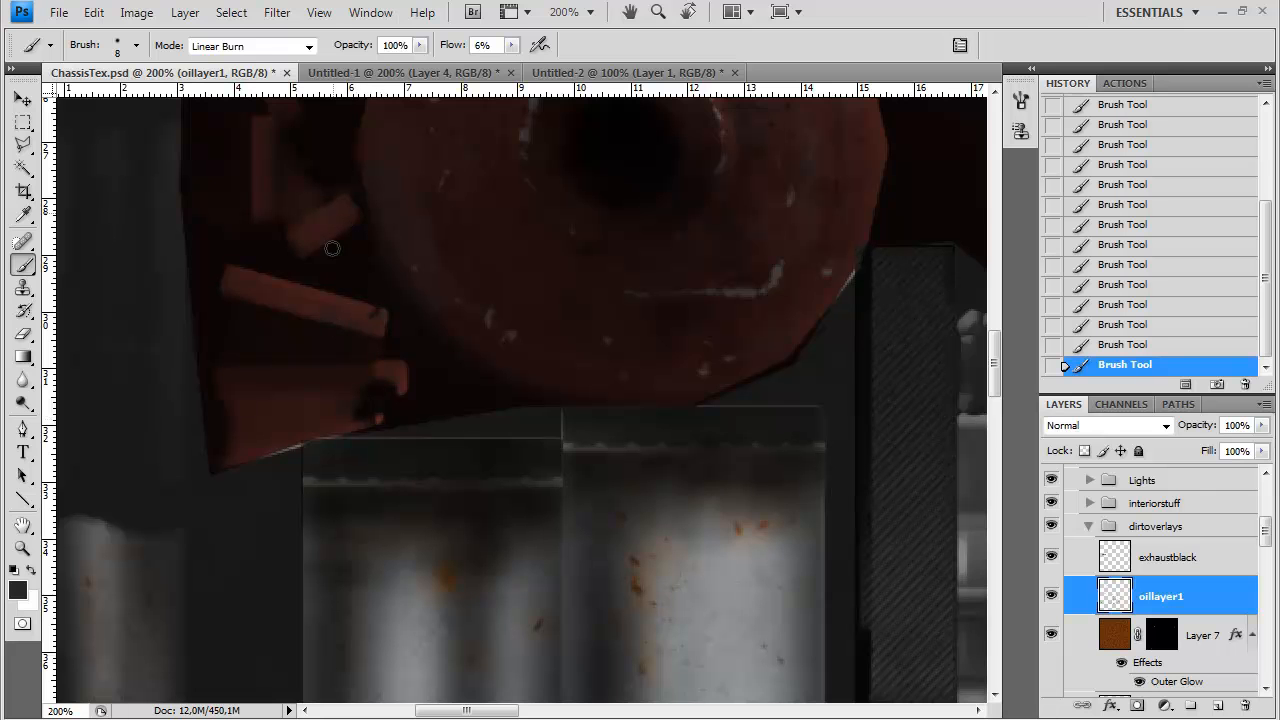
# Set the brush size to 12 px and the foreground colour to a dark yellowish brown
pyautogui.moveTo(970, 361); pyautogui.dragTo(568, 392)
pyautogui.moveTo(588, 460); pyautogui.dragTo(533, 348)
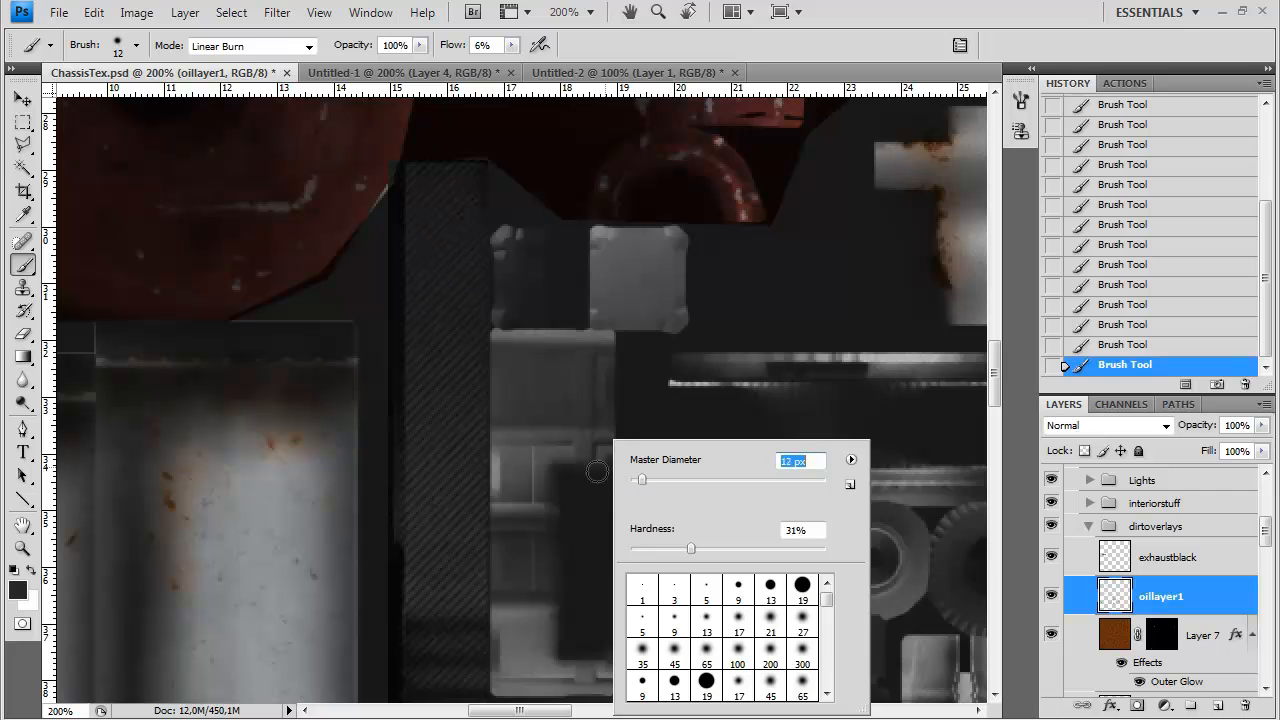
pyautogui.click(549, 470)
pyautogui.click(18, 590)
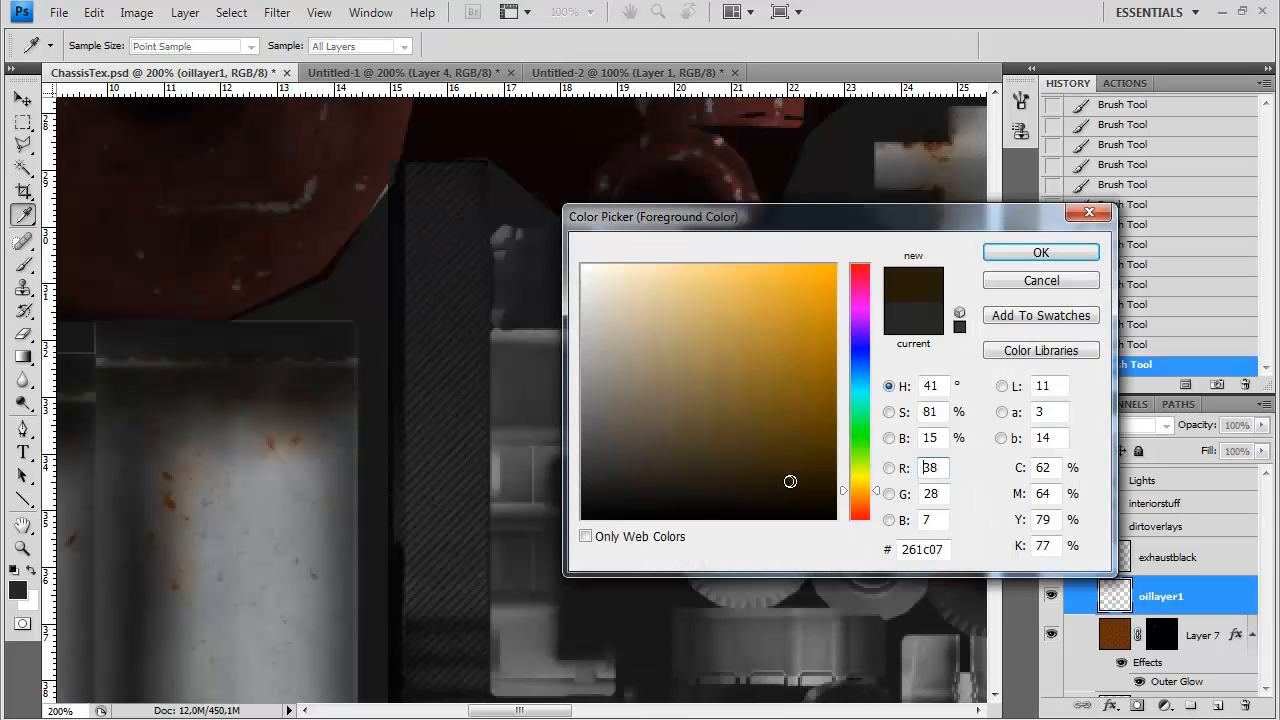
pyautogui.click(796, 479)
pyautogui.press('Return')
pyautogui.click(18, 590)
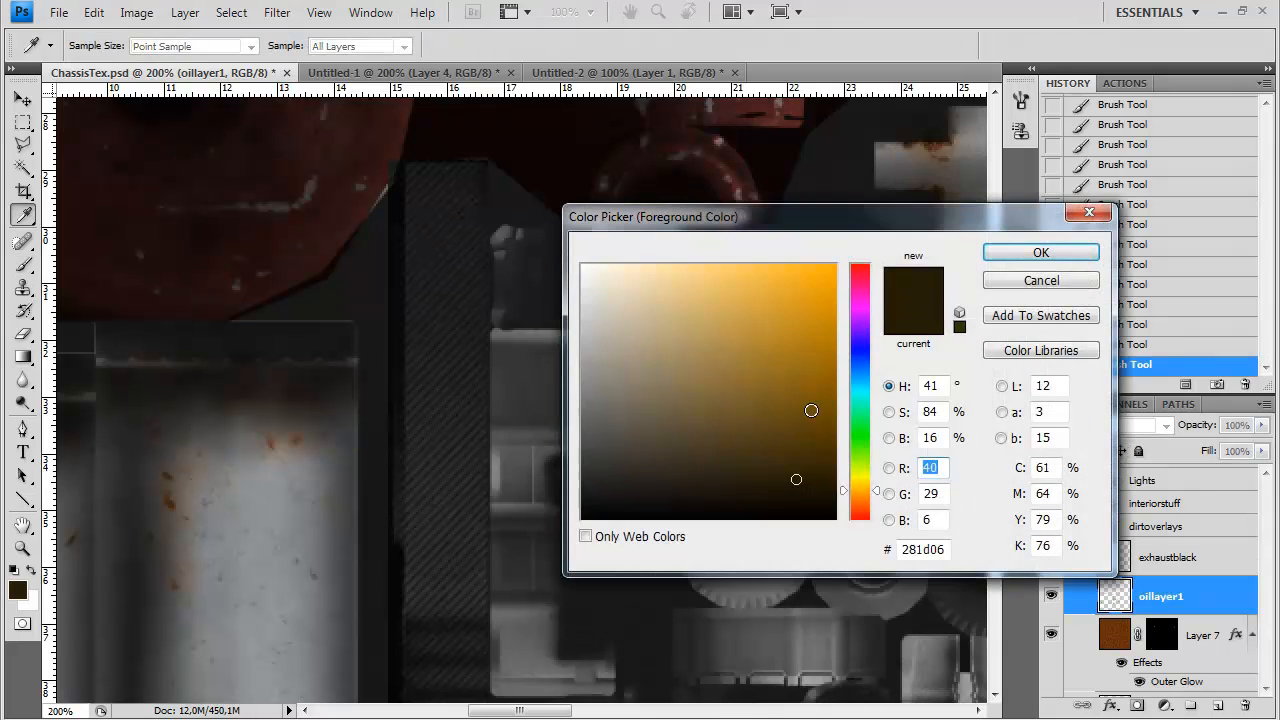
pyautogui.click(800, 434)
pyautogui.click(800, 449)
pyautogui.press('Return')
# Reduce the brush flow to 2% and paint faint brown oil stains on the grey engine block strip, gears and neighbouring parts
pyautogui.moveTo(603, 465)
pyautogui.mouseDown()
pyautogui.moveTo(556, 510)
pyautogui.moveTo(557, 566)
pyautogui.moveTo(616, 658)
pyautogui.moveTo(541, 537)
pyautogui.mouseUp()
pyautogui.click(511, 46)
pyautogui.click(521, 71)
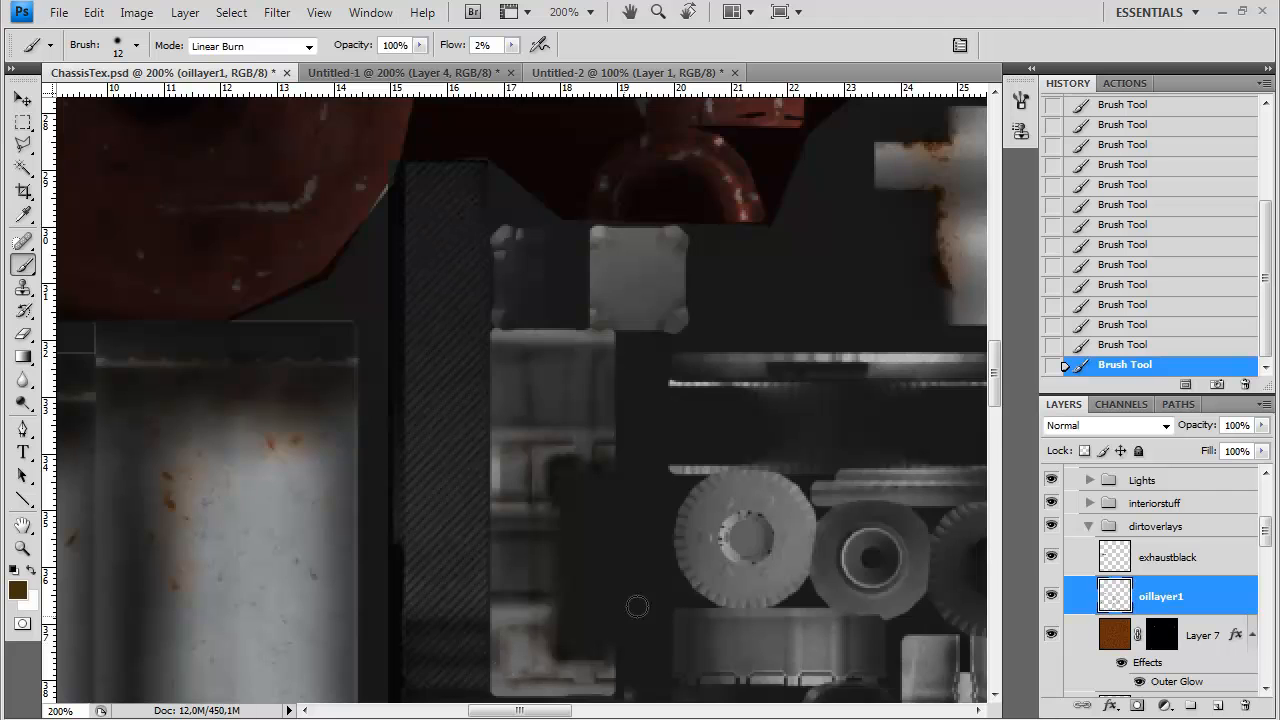
pyautogui.moveTo(545, 678); pyautogui.dragTo(568, 491)
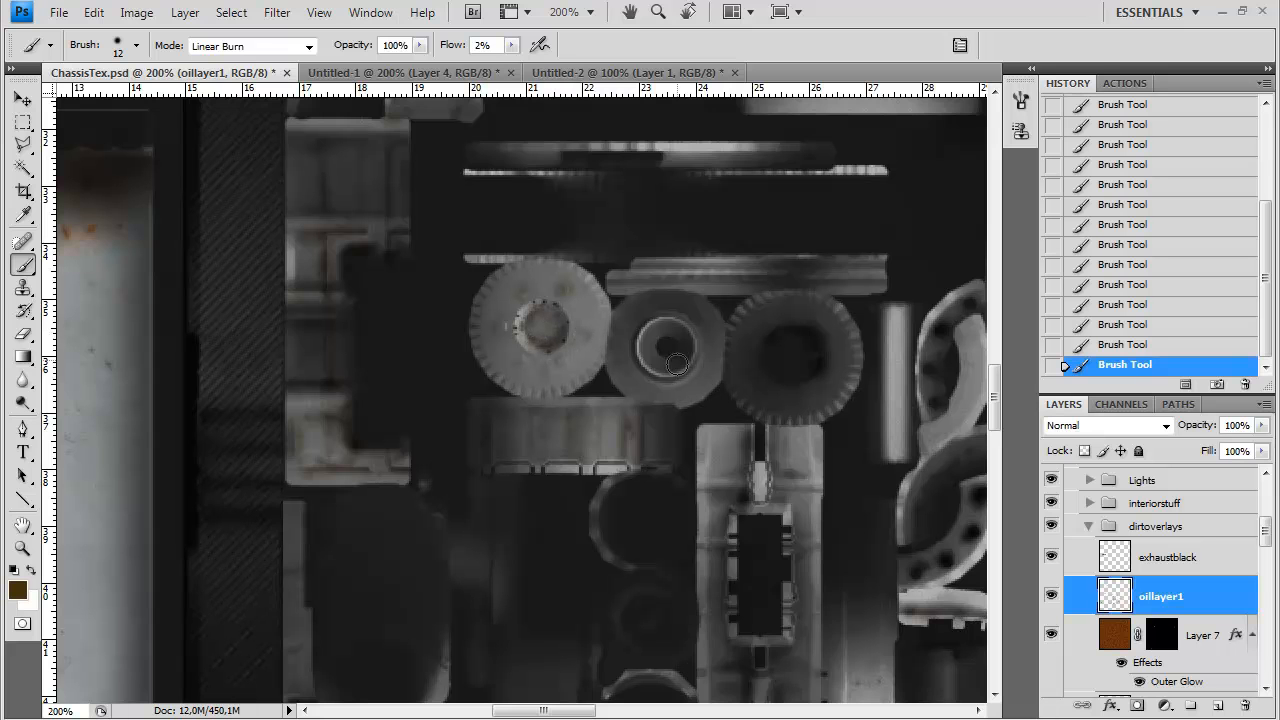
pyautogui.moveTo(501, 336); pyautogui.dragTo(479, 456)
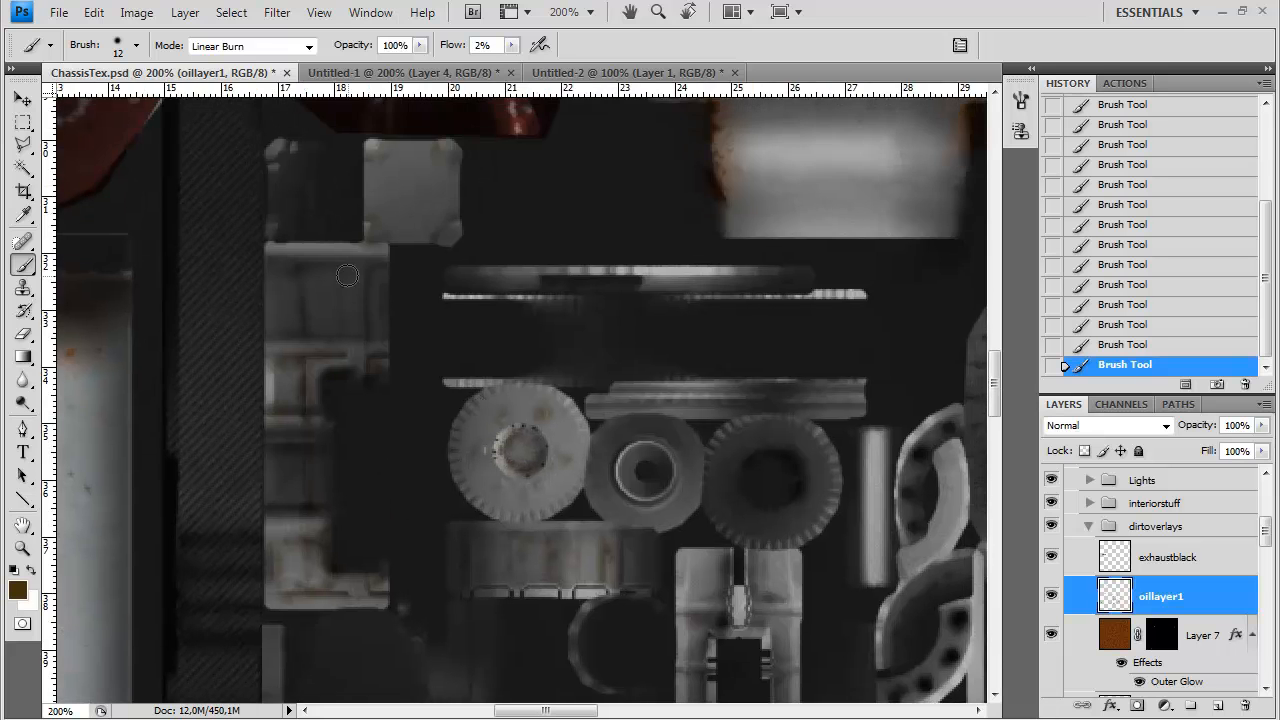
pyautogui.moveTo(850, 410); pyautogui.dragTo(500, 360)
pyautogui.moveTo(635, 646)
pyautogui.mouseDown()
pyautogui.moveTo(526, 403)
pyautogui.moveTo(555, 497)
pyautogui.moveTo(695, 712)
pyautogui.mouseUp()
pyautogui.moveTo(379, 432); pyautogui.dragTo(387, 442)
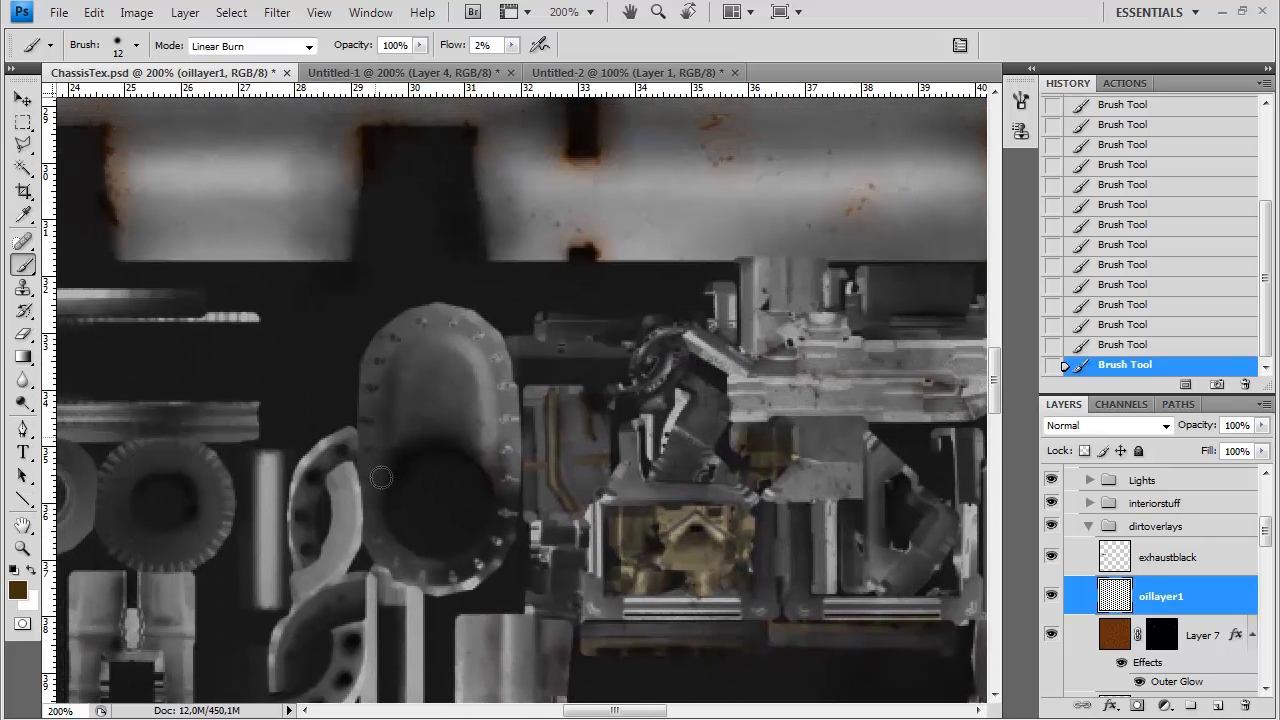
# Set the foreground colour to a dark, nearly neutral brownish grey and paint faint grime around the tops of the grille's grey bars
pyautogui.moveTo(510, 438)
pyautogui.mouseDown()
pyautogui.moveTo(623, 534)
pyautogui.moveTo(750, 562)
pyautogui.mouseUp()
pyautogui.moveTo(493, 572)
pyautogui.mouseDown()
pyautogui.moveTo(714, 551)
pyautogui.moveTo(800, 698)
pyautogui.mouseUp()
pyautogui.moveTo(410, 261)
pyautogui.mouseDown()
pyautogui.moveTo(486, 408)
pyautogui.moveTo(560, 690)
pyautogui.mouseUp()
pyautogui.moveTo(552, 320)
pyautogui.mouseDown()
pyautogui.moveTo(566, 529)
pyautogui.moveTo(608, 715)
pyautogui.mouseUp()
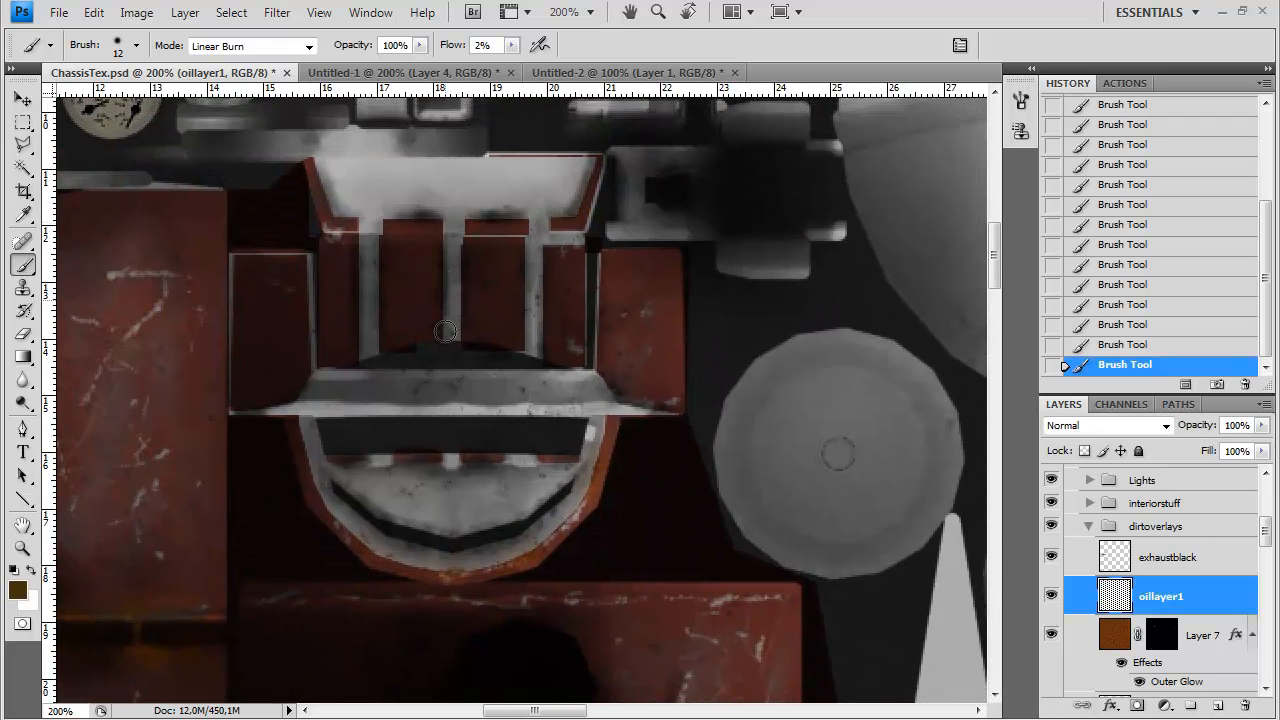
pyautogui.click(19, 591)
pyautogui.click(649, 466)
pyautogui.click(1040, 253)
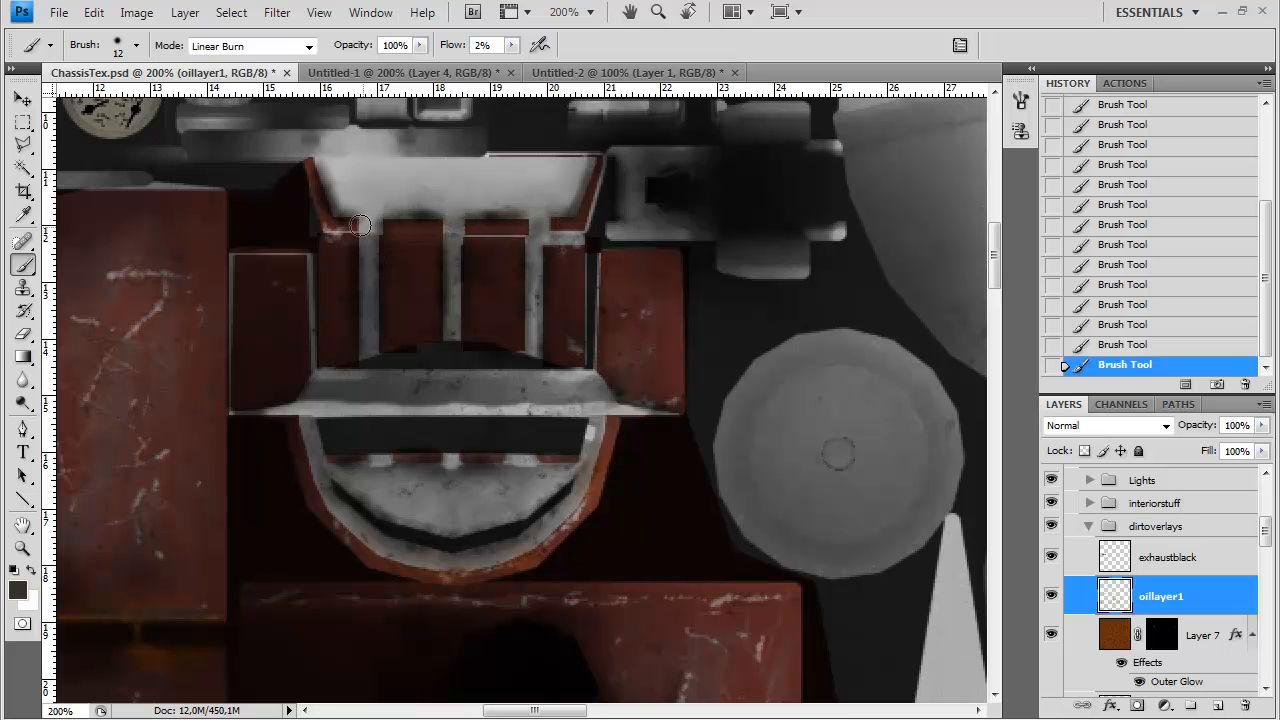
pyautogui.moveTo(538, 222); pyautogui.dragTo(528, 257)
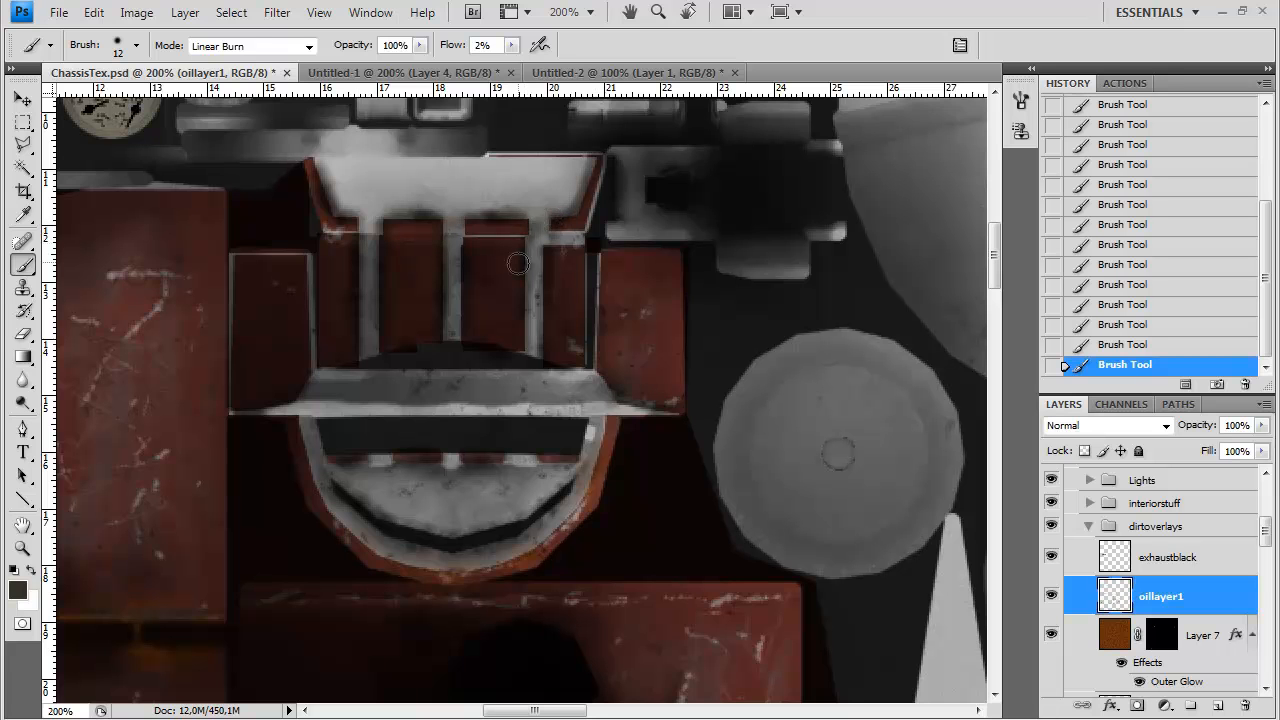
# Look over the grey plates across the texture and examine the overall look of the whole chassis texture
pyautogui.moveTo(844, 372); pyautogui.dragTo(440, 322)
pyautogui.moveTo(869, 370); pyautogui.dragTo(400, 312)
pyautogui.moveTo(883, 364); pyautogui.dragTo(480, 380)
pyautogui.moveTo(851, 335); pyautogui.dragTo(500, 305)
pyautogui.moveTo(818, 395); pyautogui.dragTo(680, 284)
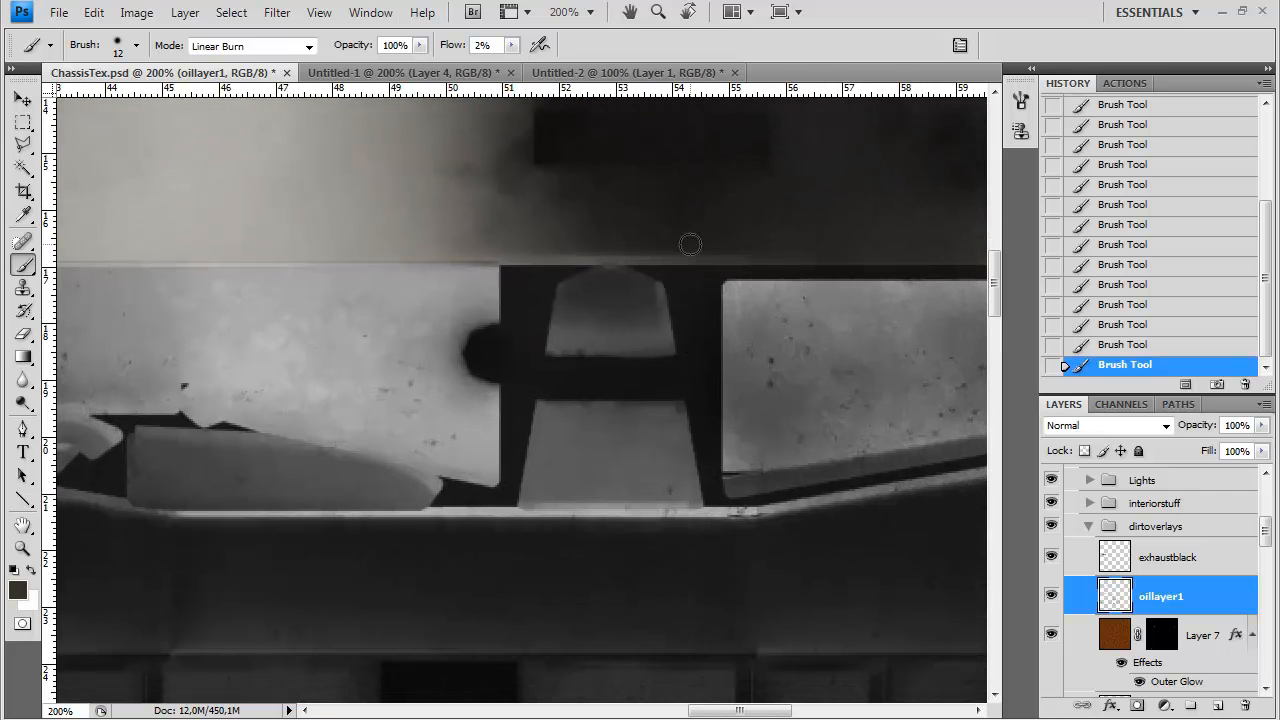
pyautogui.hotkey('ctrl', '-')
pyautogui.hotkey('ctrl', '-')
pyautogui.hotkey('ctrl', '-')
pyautogui.hotkey('ctrl', '-')
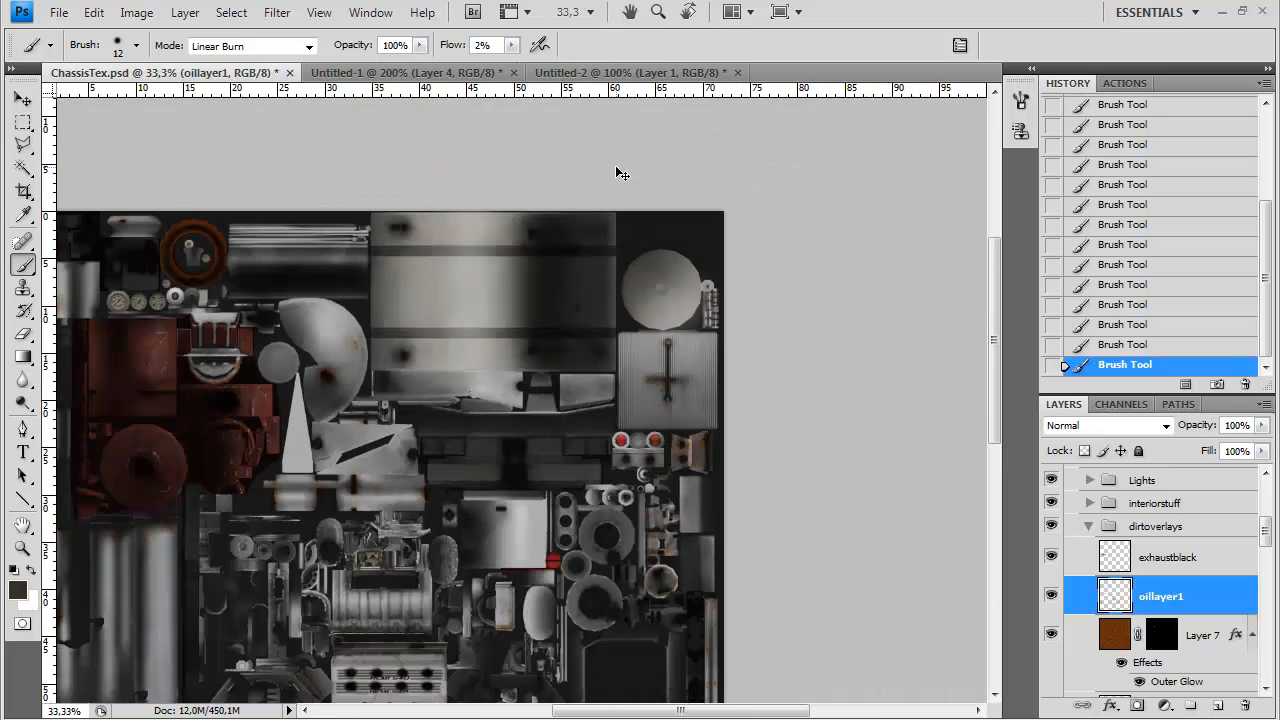
pyautogui.hotkey('ctrl', '-')
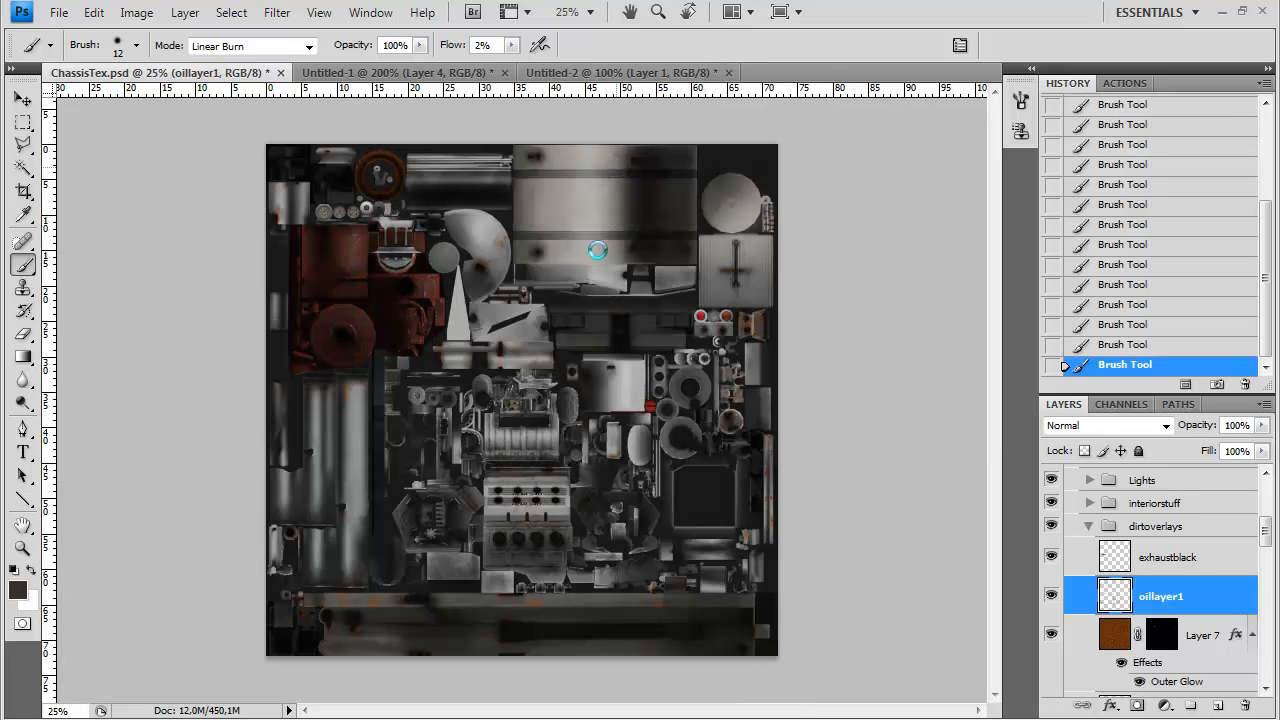
# Save the document, then duplicate oillayer1 and place the copy in the specular group directly above dirtoverlays copy
pyautogui.hotkey('ctrl', 's')
pyautogui.hotkey('ctrl', 'j')
pyautogui.moveTo(1150, 594); pyautogui.dragTo(1148, 642)
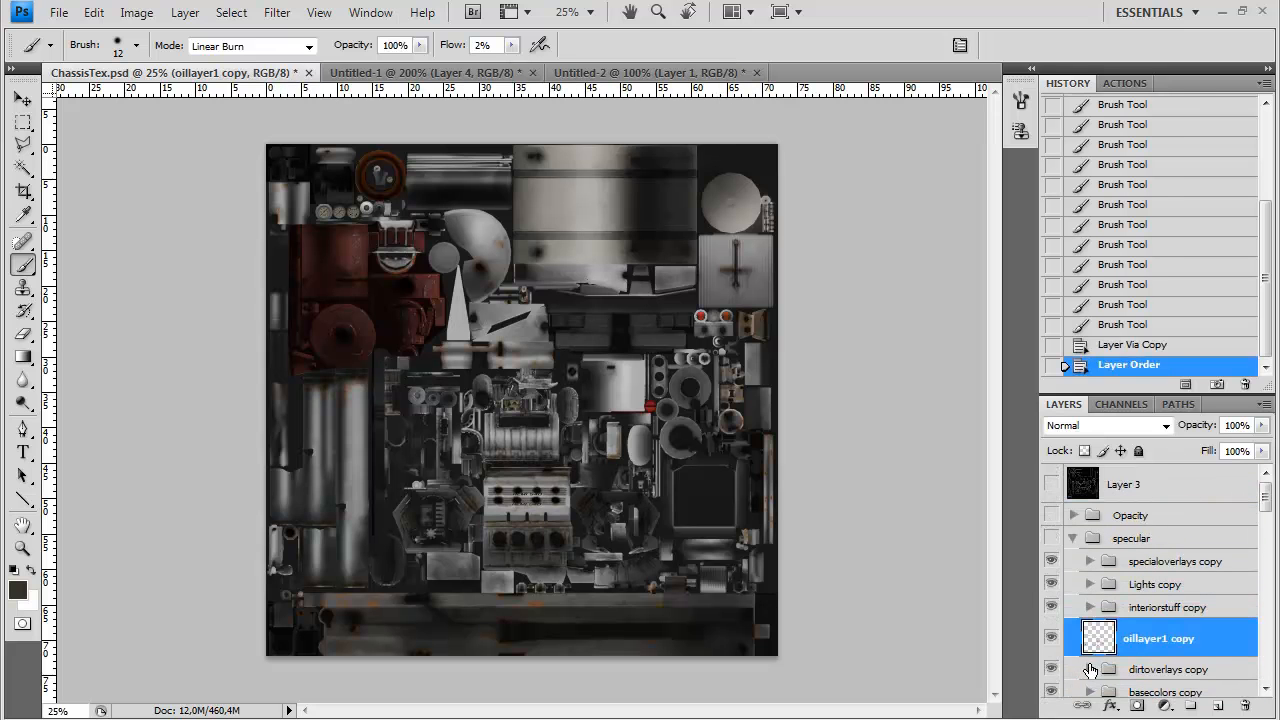
# Show the specular group and move oillayer1 copy into dirtoverlays copy, between exhaustblack copy and speckledirt copy 2
pyautogui.click(1053, 537)
pyautogui.scroll(-1, 1072, 556)
pyautogui.click(1087, 629)
pyautogui.moveTo(1140, 594); pyautogui.dragTo(1142, 655)
pyautogui.scroll(-1, 1120, 580)
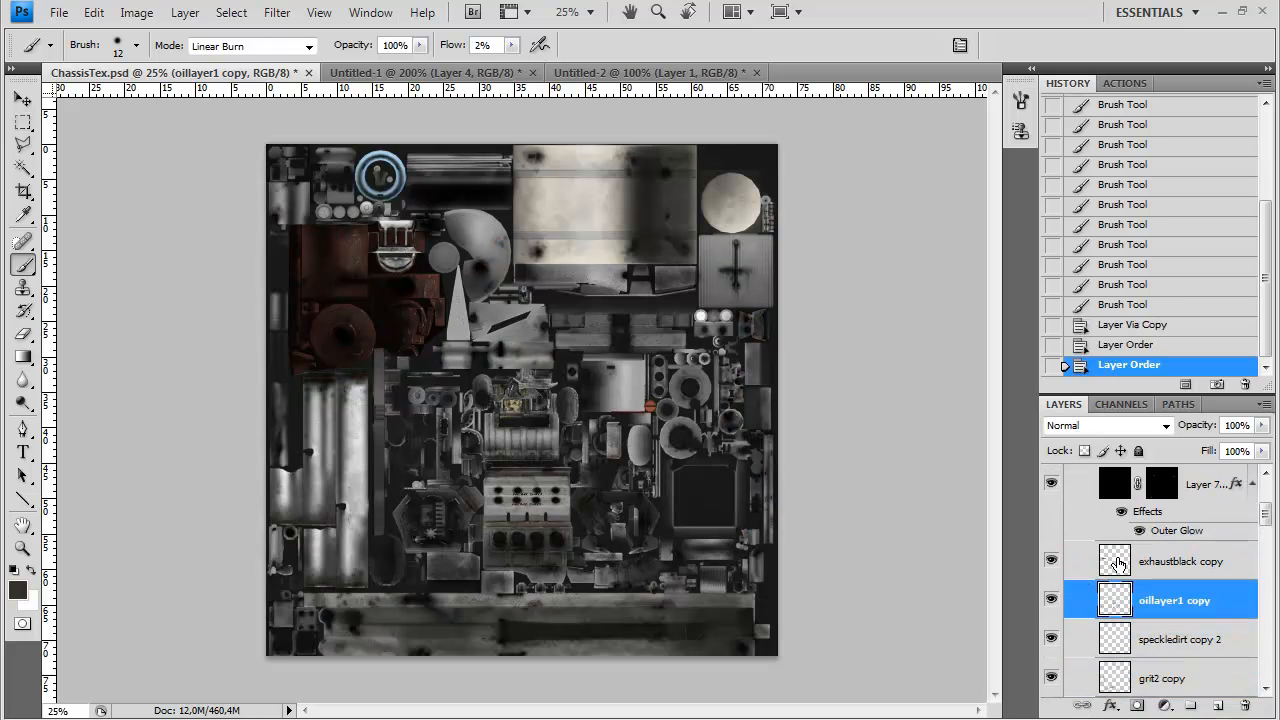
# Desaturate oillayer1 copy and check the grey stains on the specular texture
pyautogui.hotkey('ctrl', 'shift', 'u')
pyautogui.hotkey('ctrl', '+')
pyautogui.hotkey('ctrl', '+')
pyautogui.hotkey('ctrl', '+')
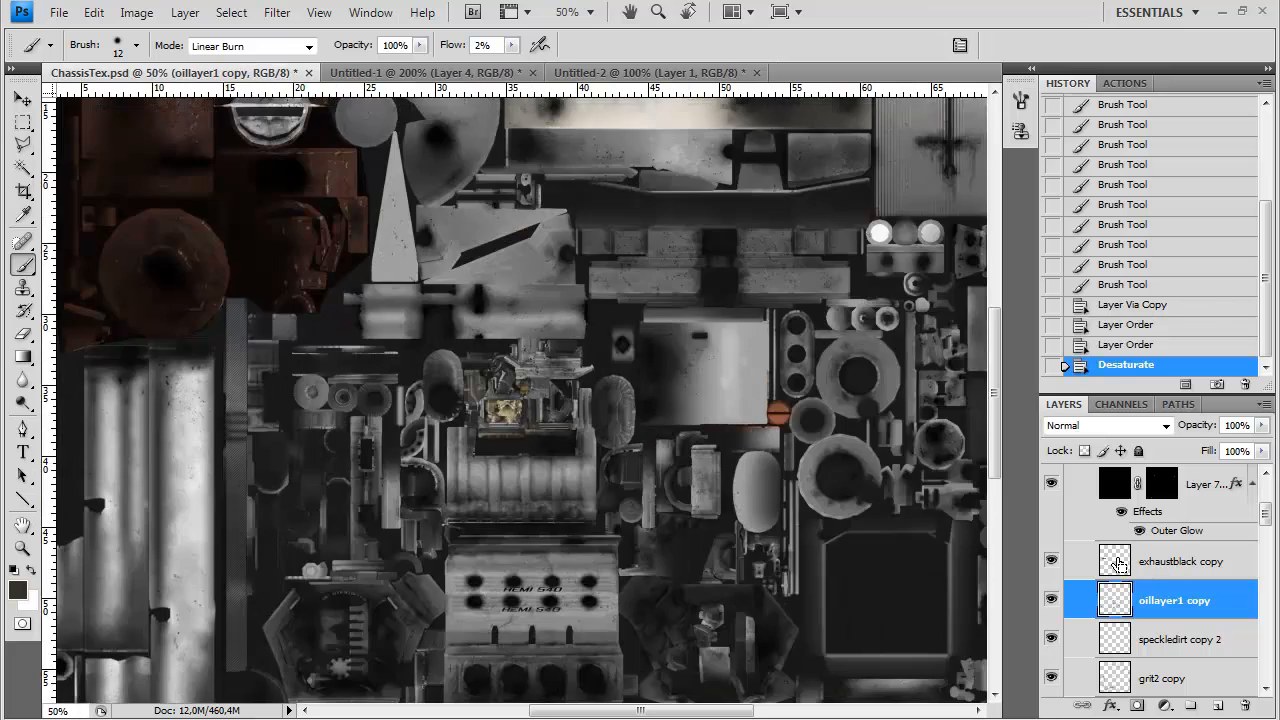
pyautogui.hotkey('ctrl', '-')
pyautogui.hotkey('ctrl', '-')
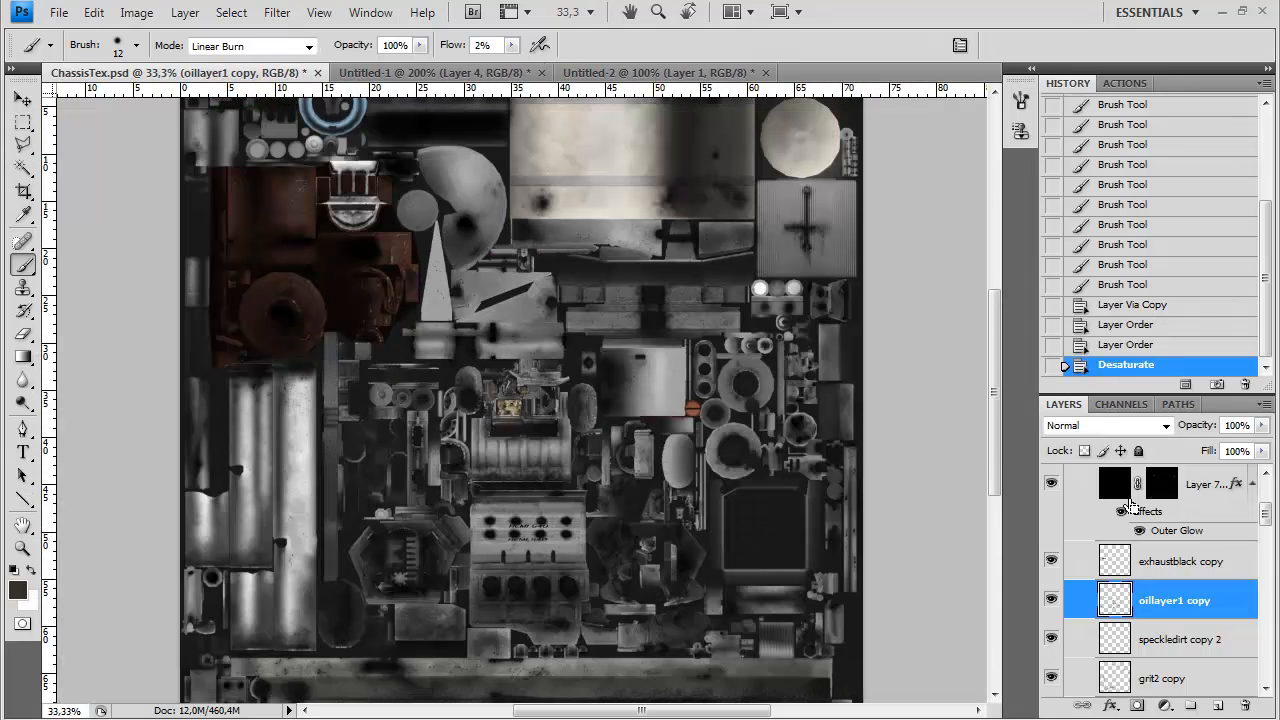
# Strengthen oillayer1 copy by duplicating it and merging the duplicate down, and set its opacity to 78%
pyautogui.hotkey('ctrl', 'j')
pyautogui.hotkey('ctrl', 'e')
pyautogui.moveTo(1262, 425); pyautogui.dragTo(1240, 452)
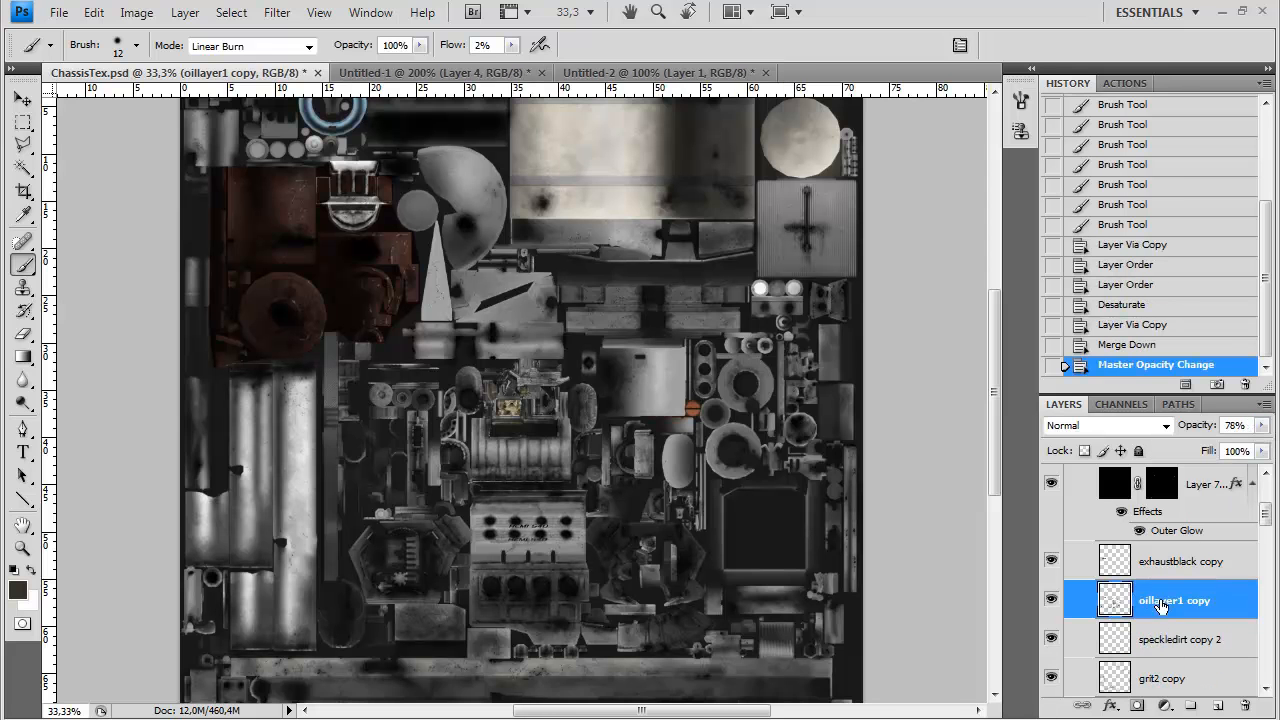
# Save the specular map as a Targa over the existing ChassisSpecular.tga in the img folder
pyautogui.hotkey('ctrl', 'shift', 's')
pyautogui.click(620, 469)
pyautogui.click(611, 718)
pyautogui.doubleClick(671, 215)
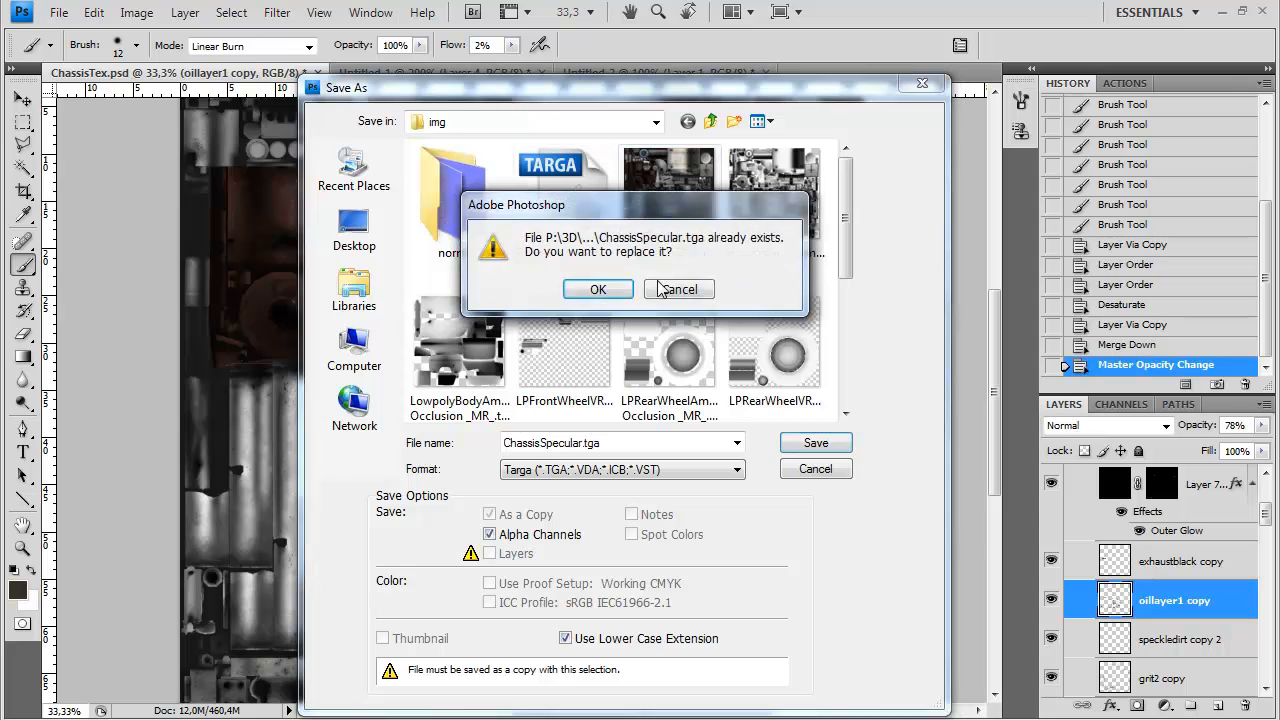
pyautogui.click(598, 288)
pyautogui.press('Return')
# Collapse dirtoverlays copy, hide the specular group and save the diffuse map over its existing Targa file at 32 bits/pixel with RLE compression
pyautogui.scroll(3, 1095, 553)
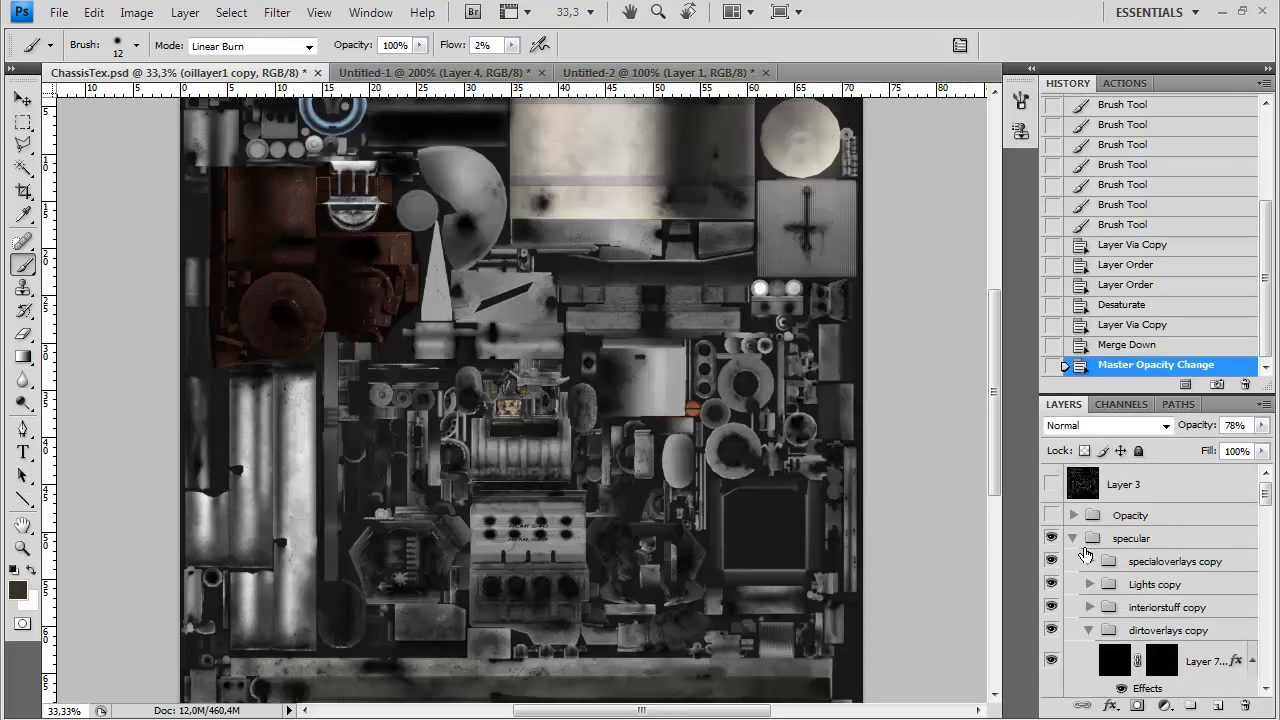
pyautogui.click(1088, 625)
pyautogui.click(1051, 538)
pyautogui.hotkey('ctrl', 'shift', 's')
pyautogui.click(737, 469)
pyautogui.click(611, 718)
pyautogui.doubleClick(564, 200)
pyautogui.click(590, 289)
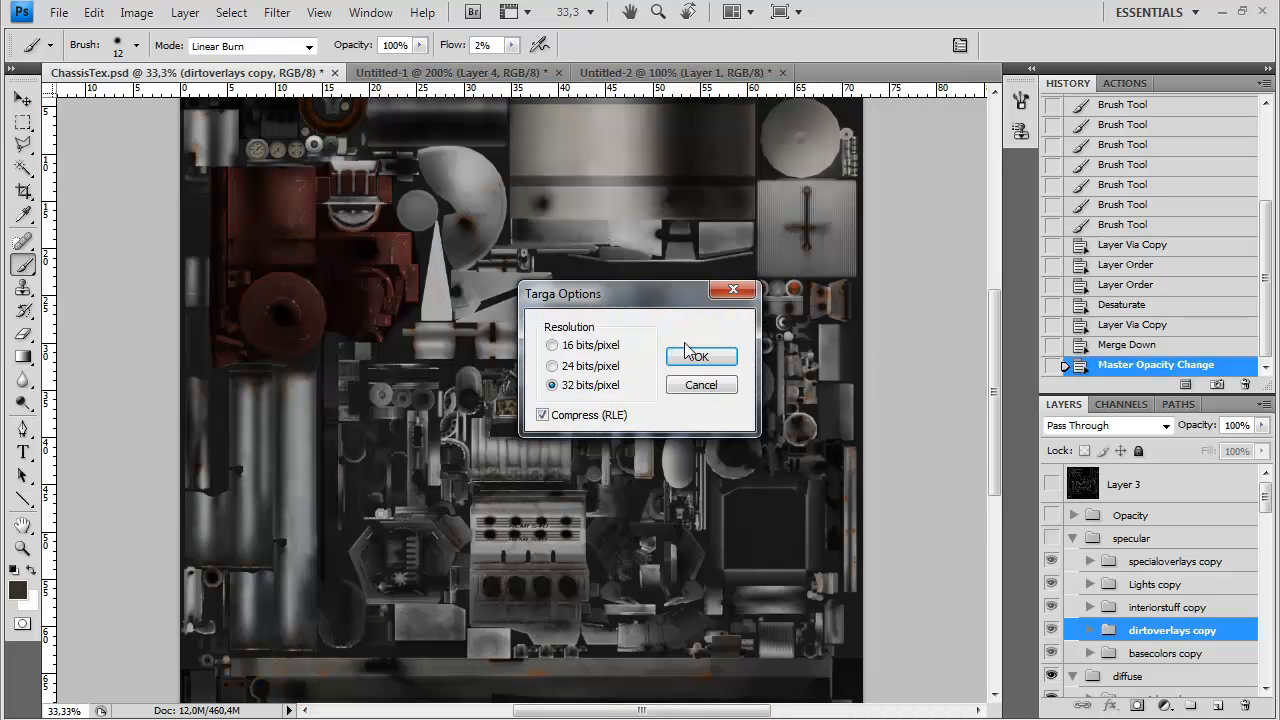
pyautogui.click(684, 362)
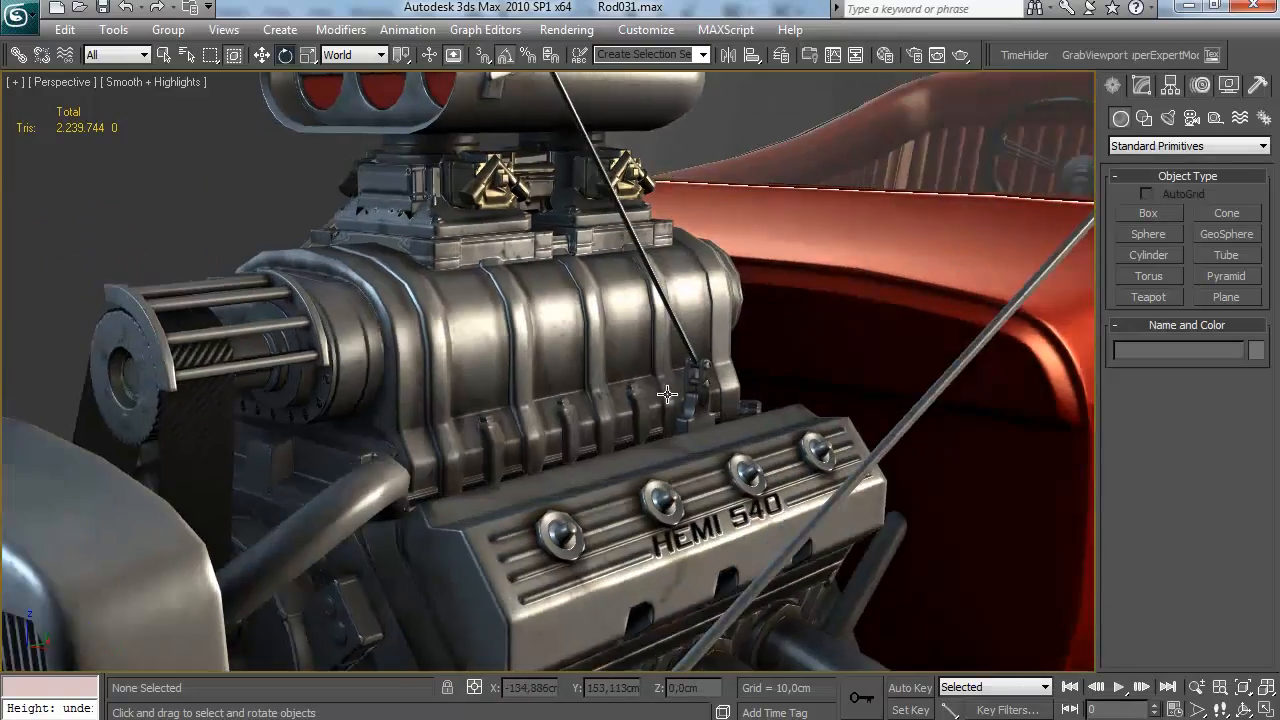
# Switch to 3ds Max and examine the updated oil and grime textures on the hot rod's engine, blower and valve covers
pyautogui.moveTo(667, 394); pyautogui.dragTo(569, 476)
pyautogui.scroll(-5, 563, 431)
pyautogui.scroll(4, 700, 357)
pyautogui.scroll(-3, 700, 357)
pyautogui.scroll(4, 680, 440)
pyautogui.scroll(-4, 680, 440)
pyautogui.scroll(3, 740, 477)
pyautogui.scroll(-3, 683, 437)
pyautogui.scroll(-2, 651, 460)
pyautogui.scroll(2, 740, 413)
pyautogui.scroll(3, 609, 401)
pyautogui.scroll(-4, 584, 424)
pyautogui.scroll(2, 584, 424)
pyautogui.scroll(4, 534, 400)
pyautogui.scroll(-2, 534, 400)
pyautogui.scroll(4, 592, 403)
pyautogui.scroll(-2, 594, 403)
pyautogui.scroll(-3, 589, 428)
pyautogui.scroll(-2, 469, 409)
pyautogui.scroll(5, 469, 409)
pyautogui.scroll(-5, 539, 396)
pyautogui.scroll(4, 616, 410)
pyautogui.scroll(-6, 566, 427)
pyautogui.scroll(4, 681, 334)
pyautogui.scroll(-2, 653, 374)
pyautogui.scroll(-3, 566, 437)
pyautogui.scroll(2, 569, 476)
pyautogui.scroll(3, 535, 437)
pyautogui.moveTo(535, 437); pyautogui.dragTo(590, 425)
pyautogui.scroll(-3, 534, 408)
pyautogui.scroll(3, 514, 427)
pyautogui.scroll(2, 616, 504)
pyautogui.scroll(-5, 530, 456)
pyautogui.scroll(-5, 590, 425)
pyautogui.scroll(-2, 590, 425)
# Examine the whole car and its front section, including the radiator grille, front wheels and exhaust pipes
pyautogui.click(999, 254)
pyautogui.press('w')
pyautogui.scroll(8, 600, 375)
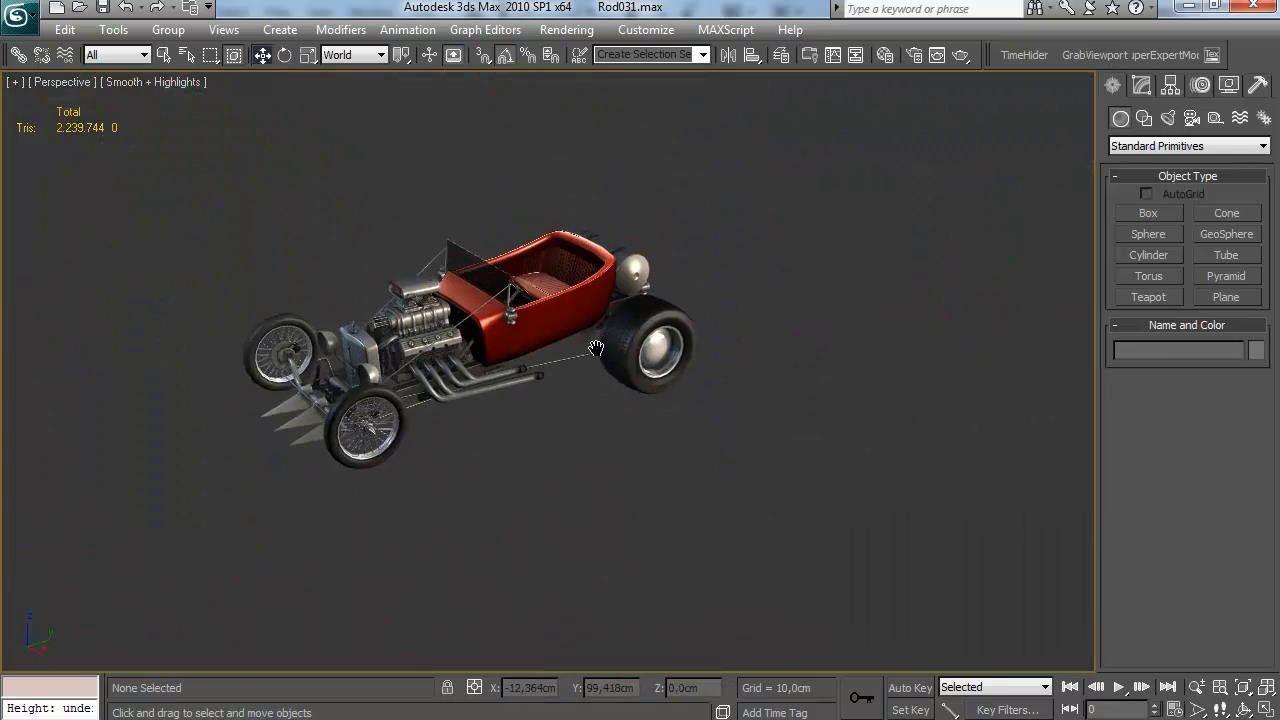
pyautogui.click(521, 371)
pyautogui.click(671, 577)
pyautogui.moveTo(671, 577); pyautogui.dragTo(779, 479)
pyautogui.scroll(5, 694, 509)
pyautogui.scroll(-3, 714, 515)
pyautogui.scroll(-5, 735, 455)
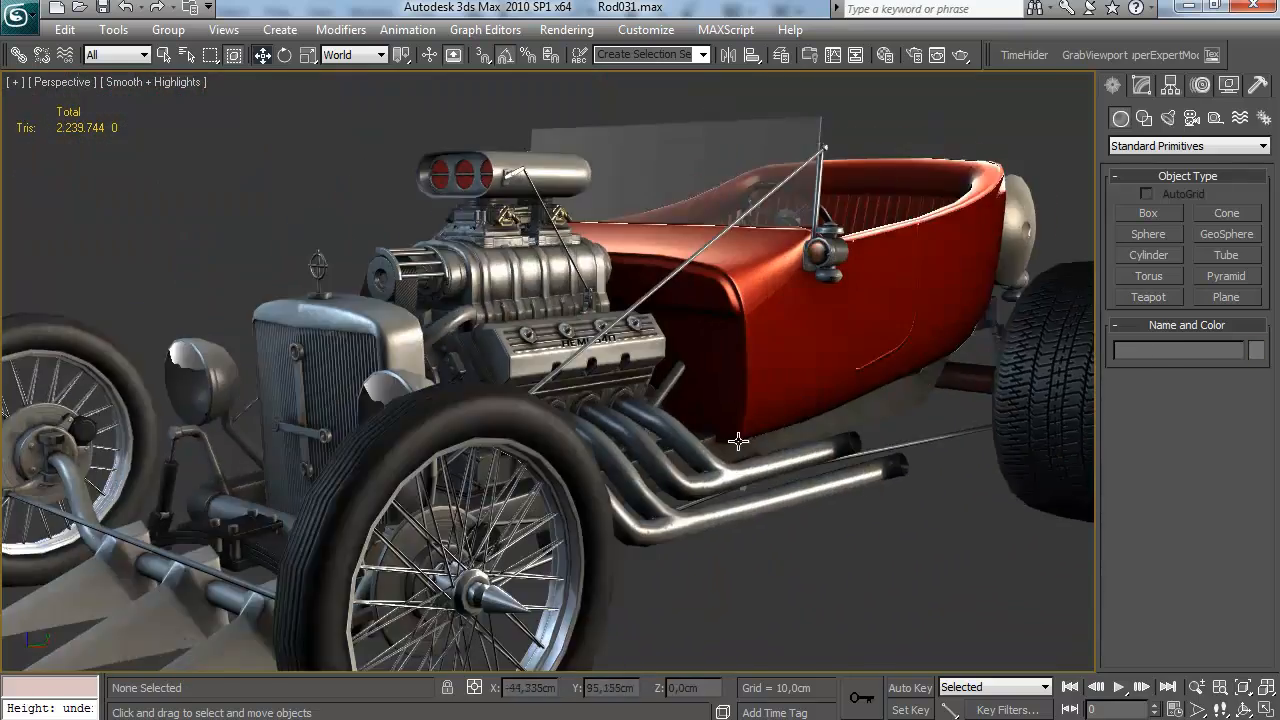
# Inspect the rear axle, shock absorbers, tail lights and tank, and look over the complete car from the front side
pyautogui.moveTo(723, 449); pyautogui.dragTo(630, 441)
pyautogui.scroll(5, 738, 436)
pyautogui.scroll(-4, 706, 396)
pyautogui.scroll(-4, 746, 384)
pyautogui.scroll(5, 748, 384)
pyautogui.scroll(-3, 731, 386)
pyautogui.scroll(5, 737, 389)
pyautogui.scroll(-6, 630, 441)
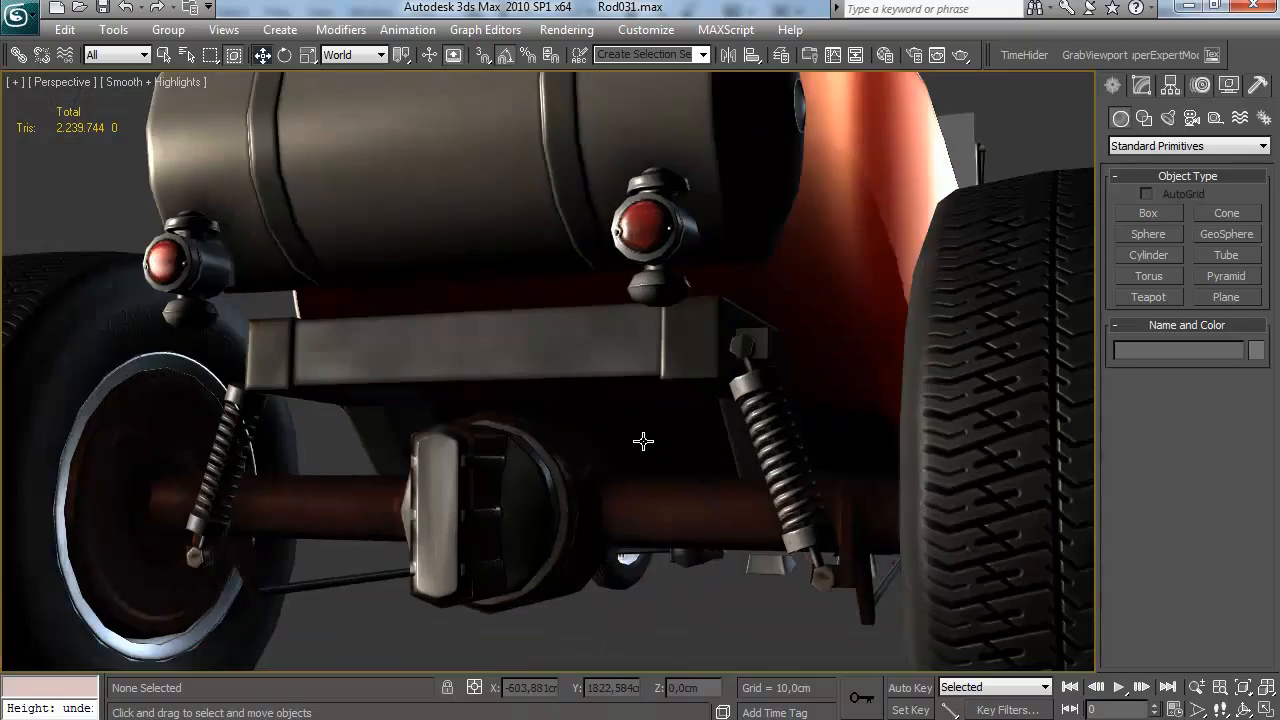
pyautogui.moveTo(715, 445); pyautogui.dragTo(418, 377)
pyautogui.scroll(4, 814, 443)
pyautogui.scroll(4, 543, 437)
pyautogui.scroll(-8, 543, 437)
pyautogui.scroll(4, 477, 458)
pyautogui.scroll(-5, 477, 458)
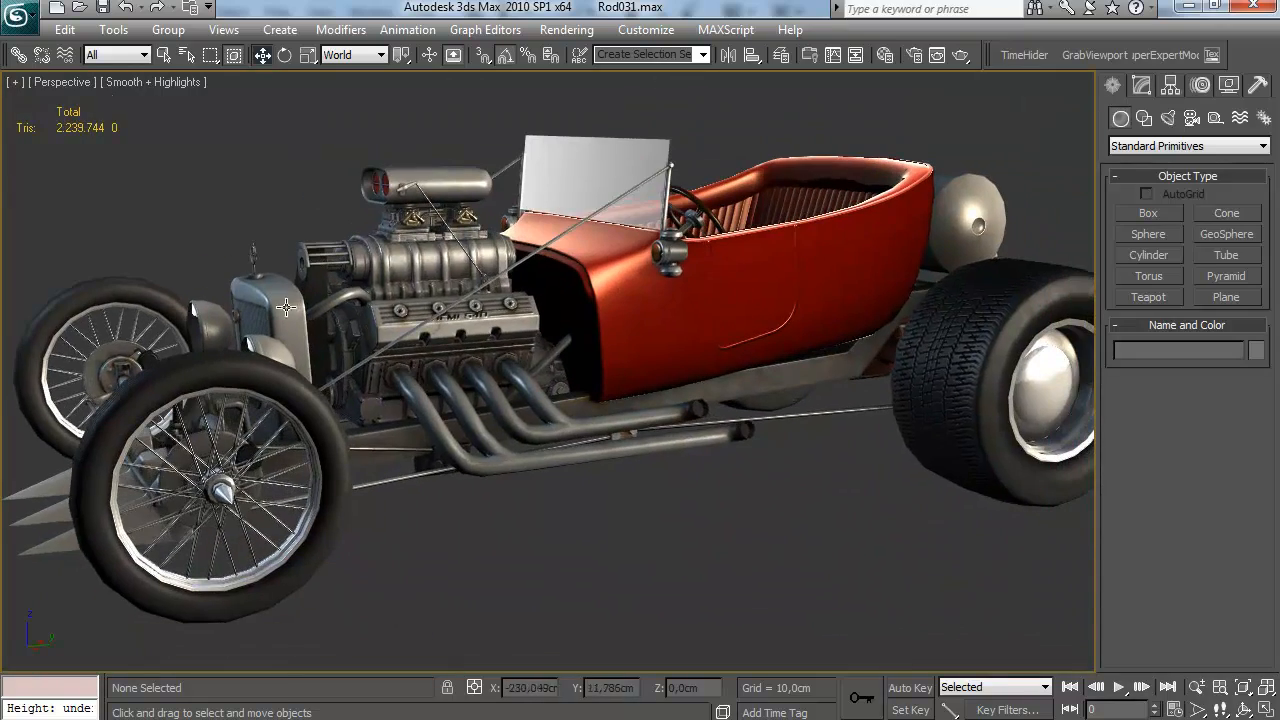